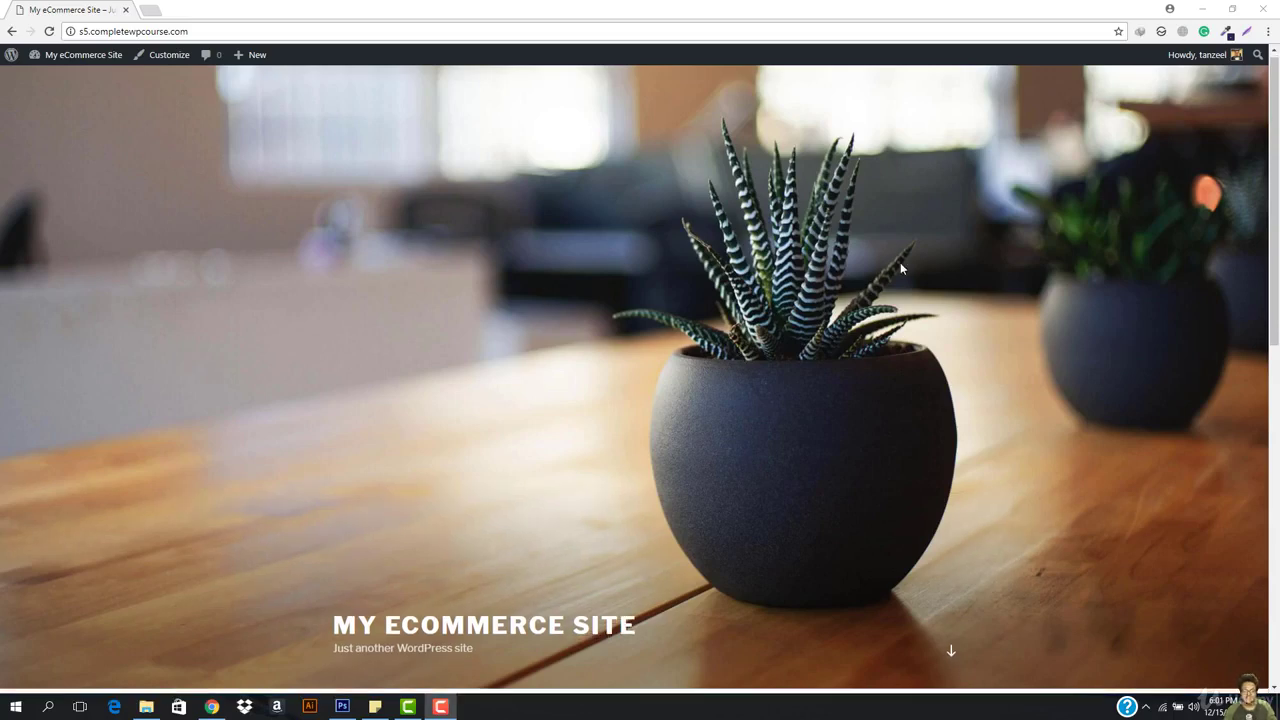
- Scroll the My eCommerce Site front page from the plant header to the footer and jump to the posts
scroll(900, 262, "down", 10)
scroll(631, 408, "up", 8)
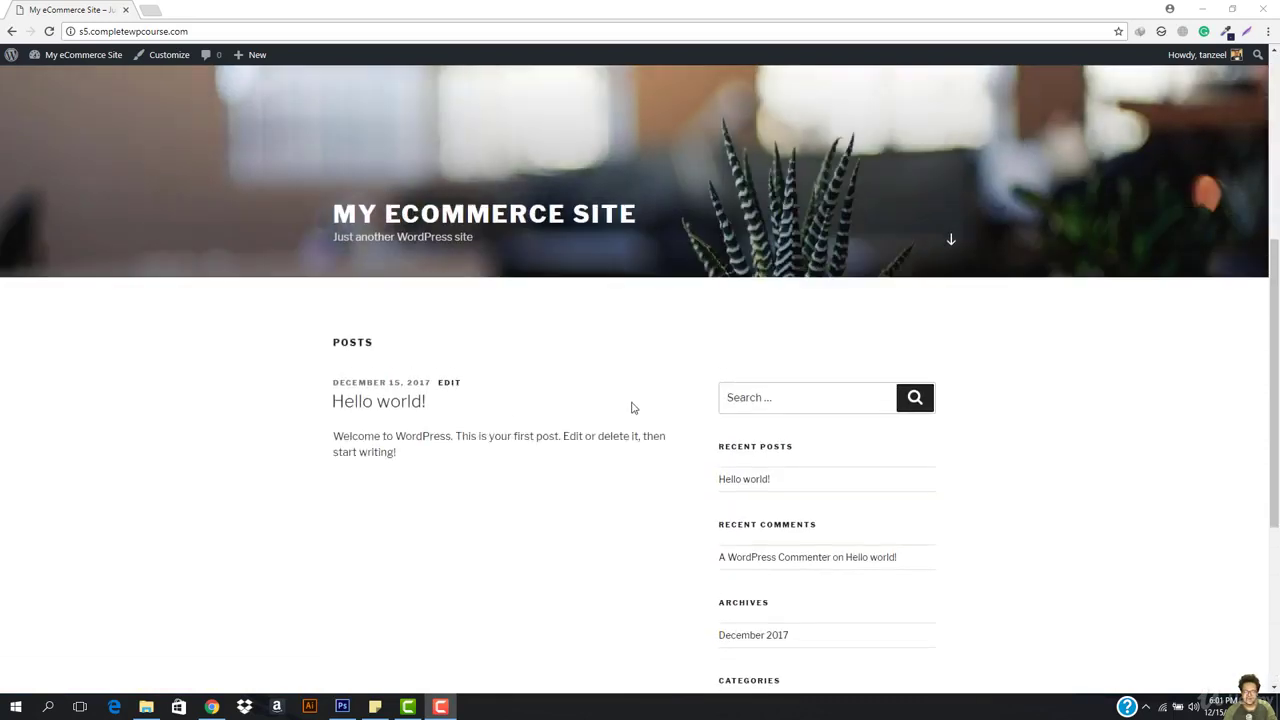
scroll(631, 408, "down", 3)
scroll(631, 408, "down", 5)
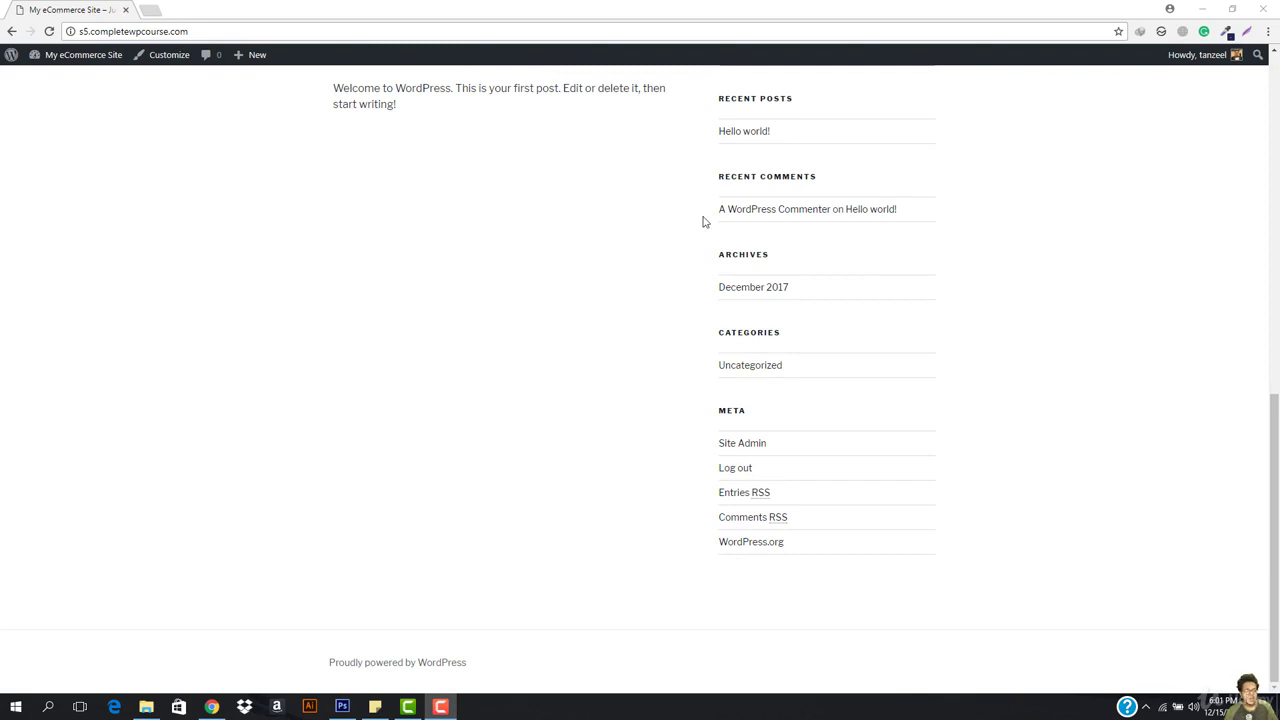
scroll(621, 263, "up", 3)
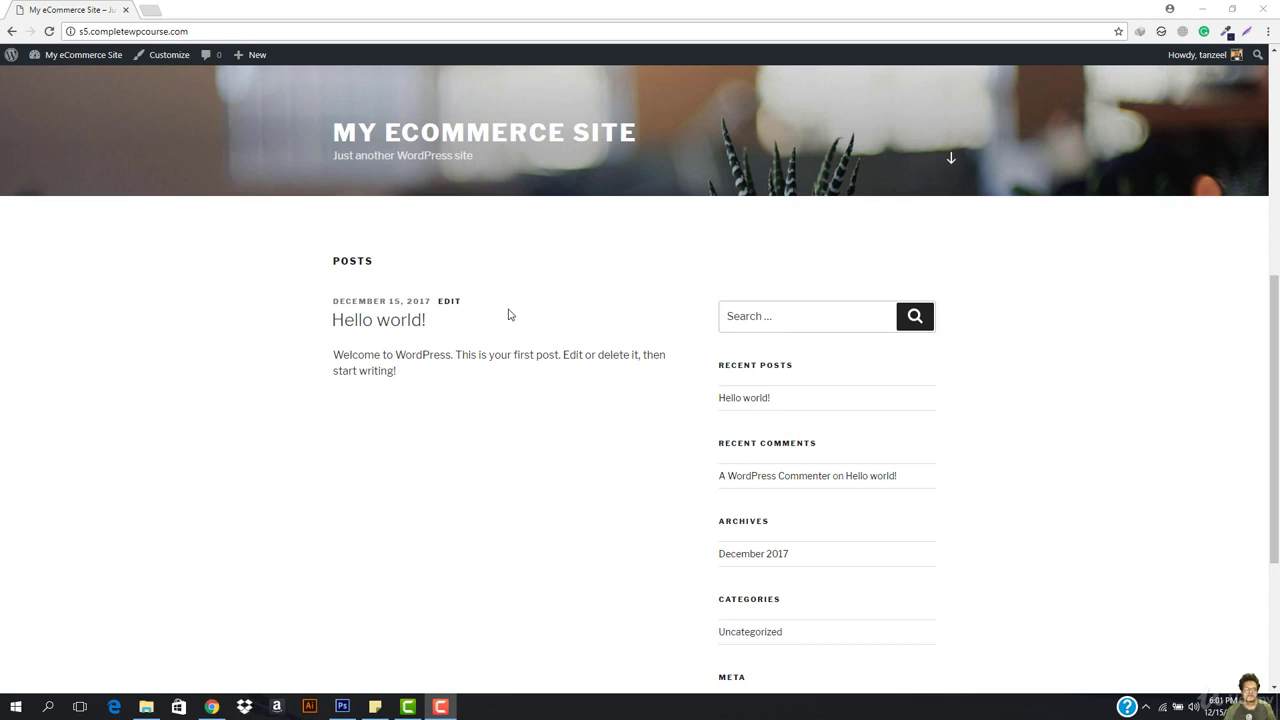
scroll(426, 308, "up", 5)
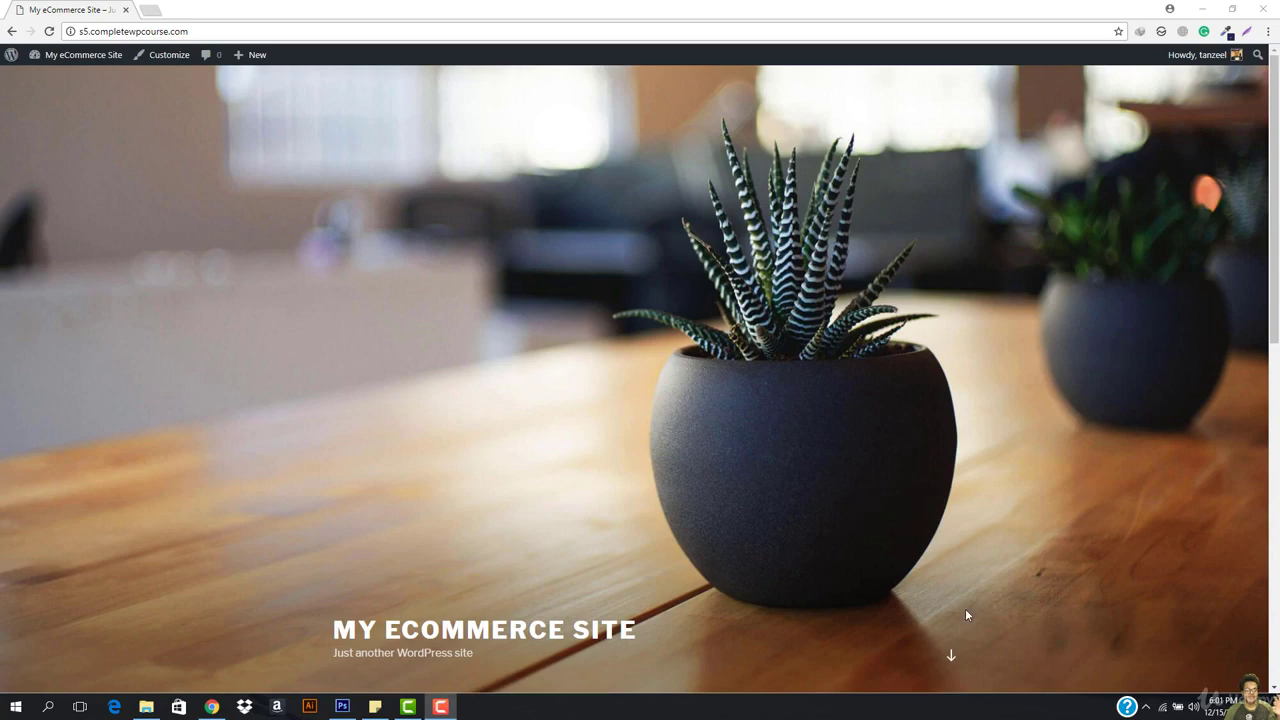
left_click(950, 651)
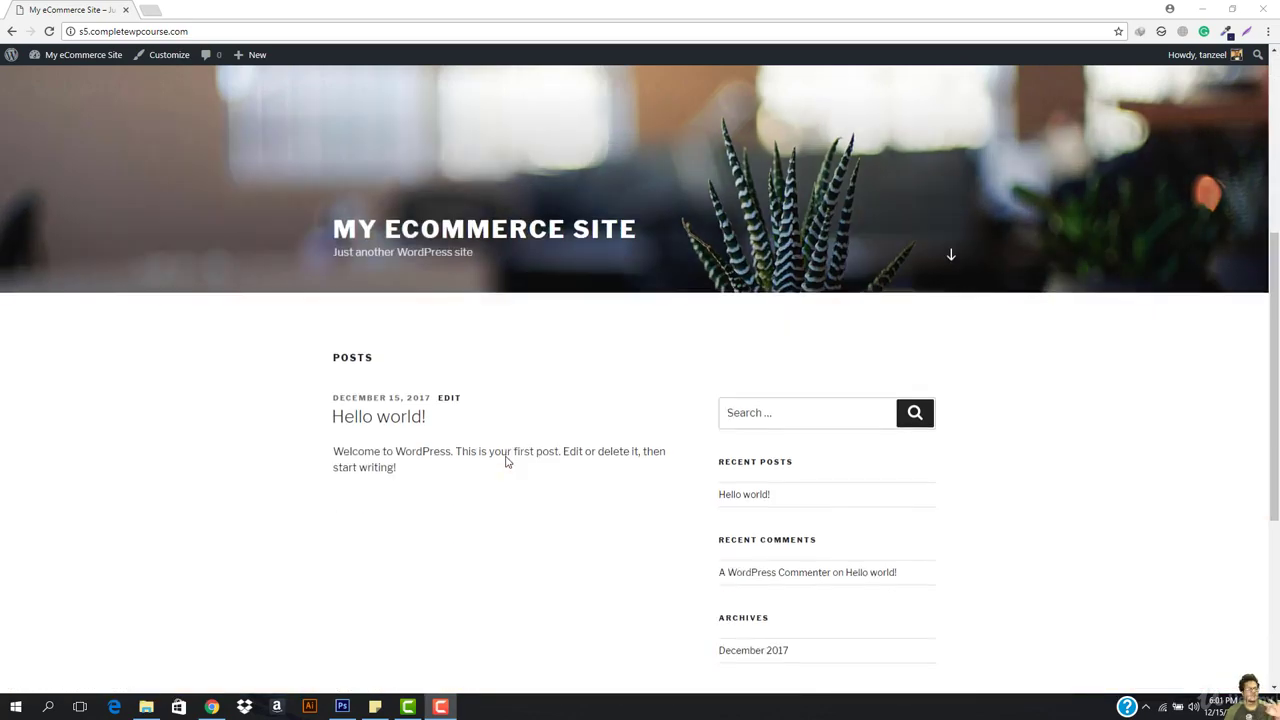
scroll(740, 187, "up", 7)
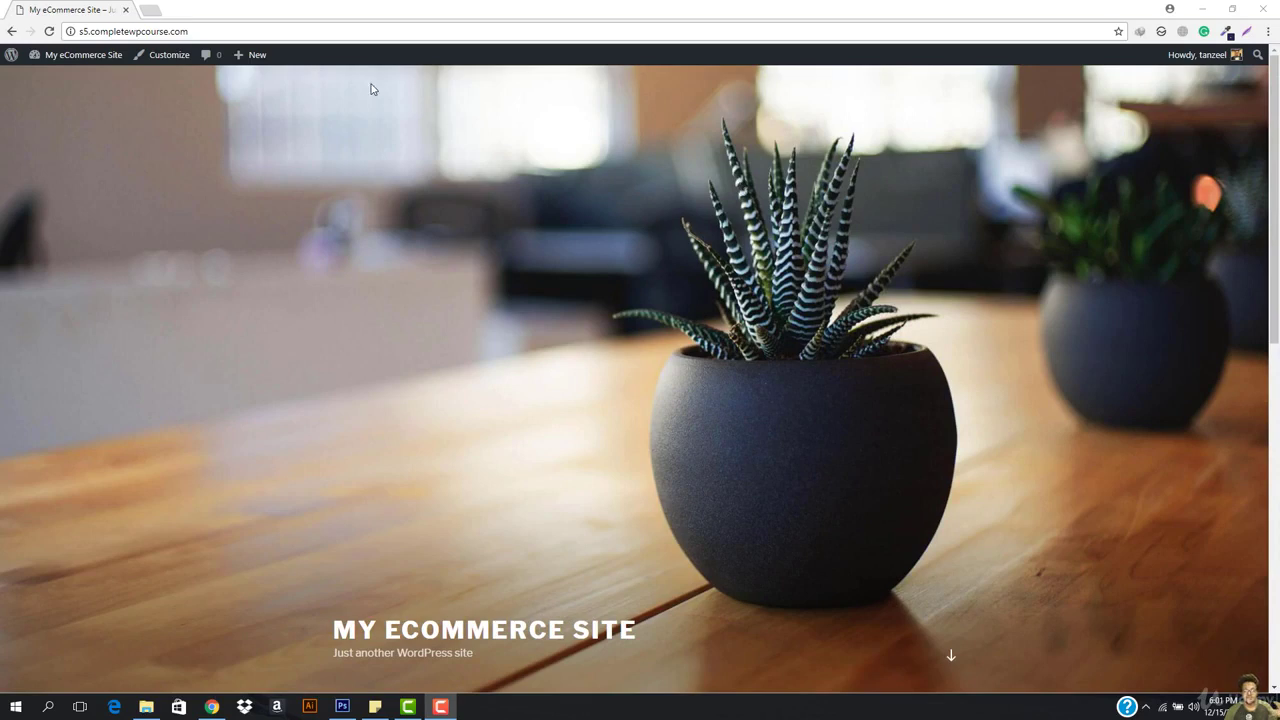
- Go from the front page to the admin dashboard, then to Plugins > Add New
mouse_move(60, 55)
left_click(40, 79)
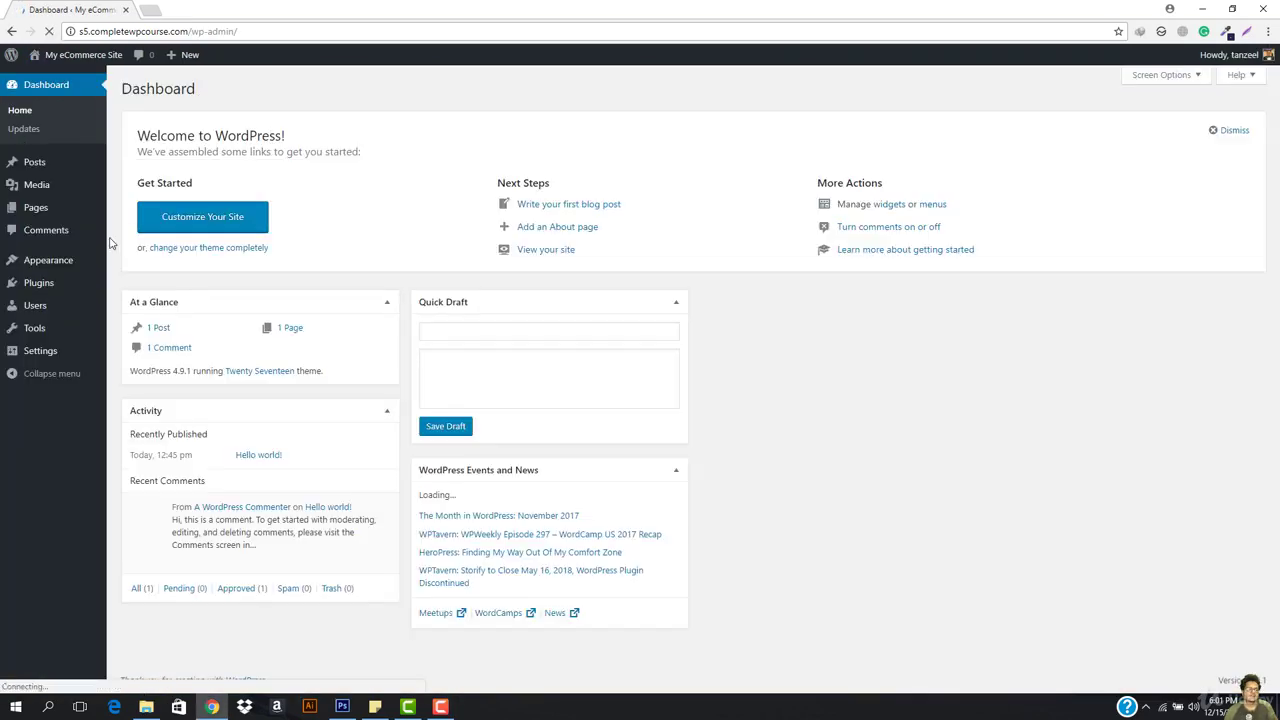
mouse_move(13, 293)
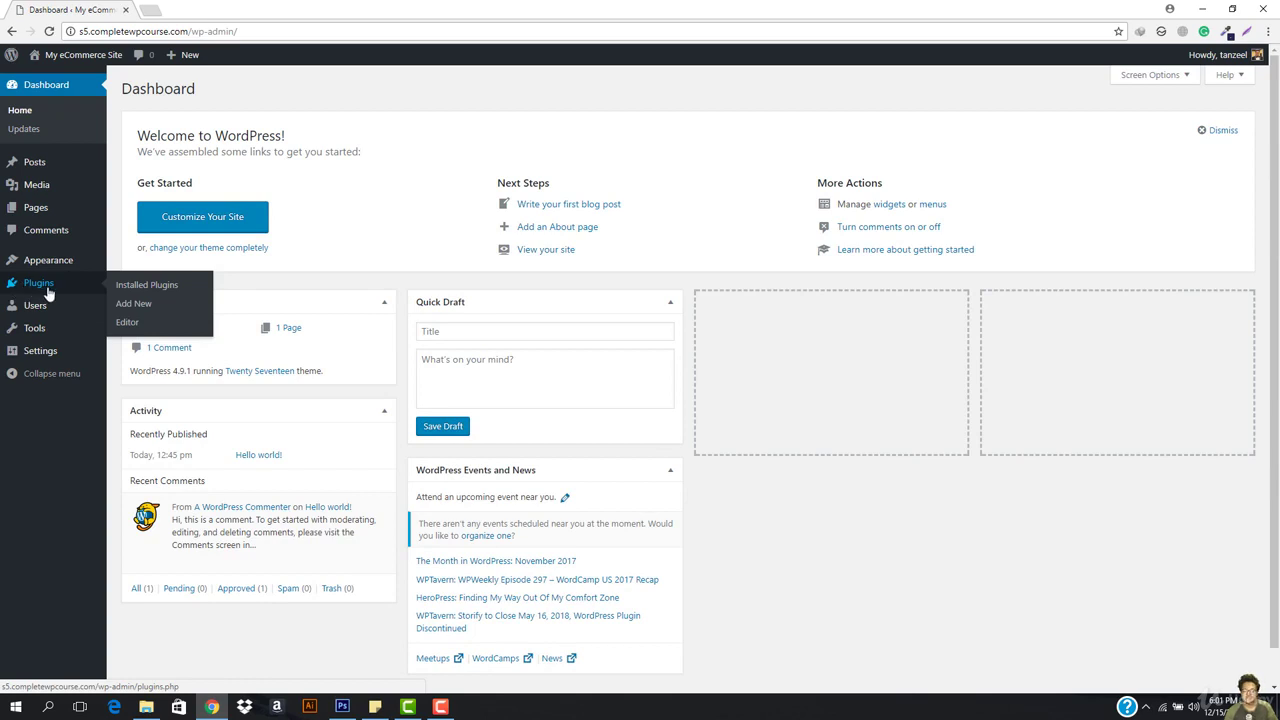
left_click(132, 302)
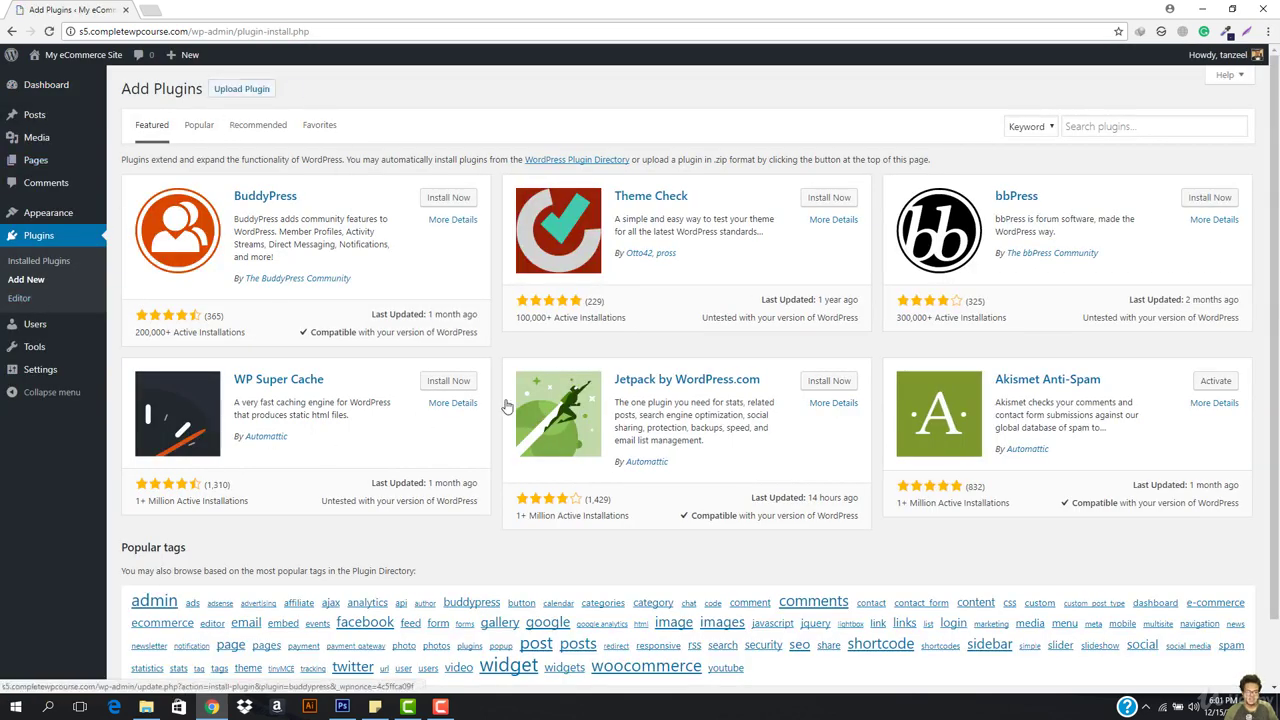
- In a separate tab, switch permalinks to Post name, save, and close that tab
mouse_move(52, 380)
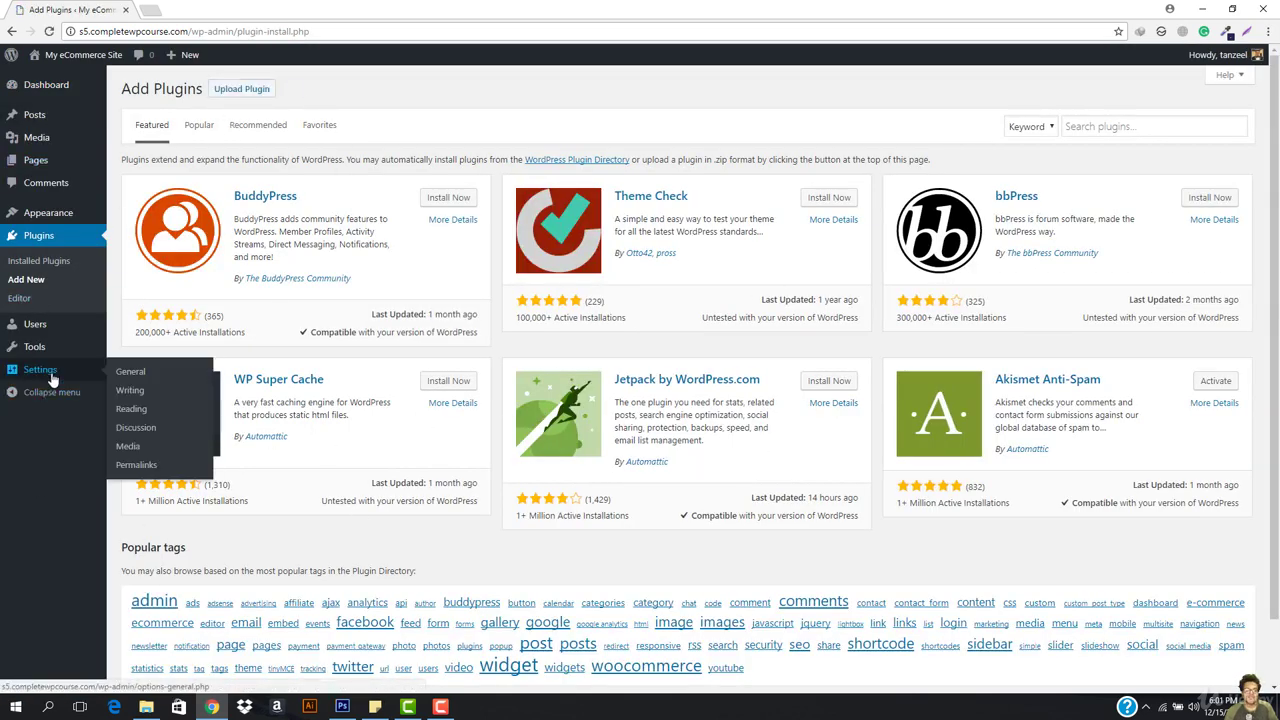
right_click(136, 465)
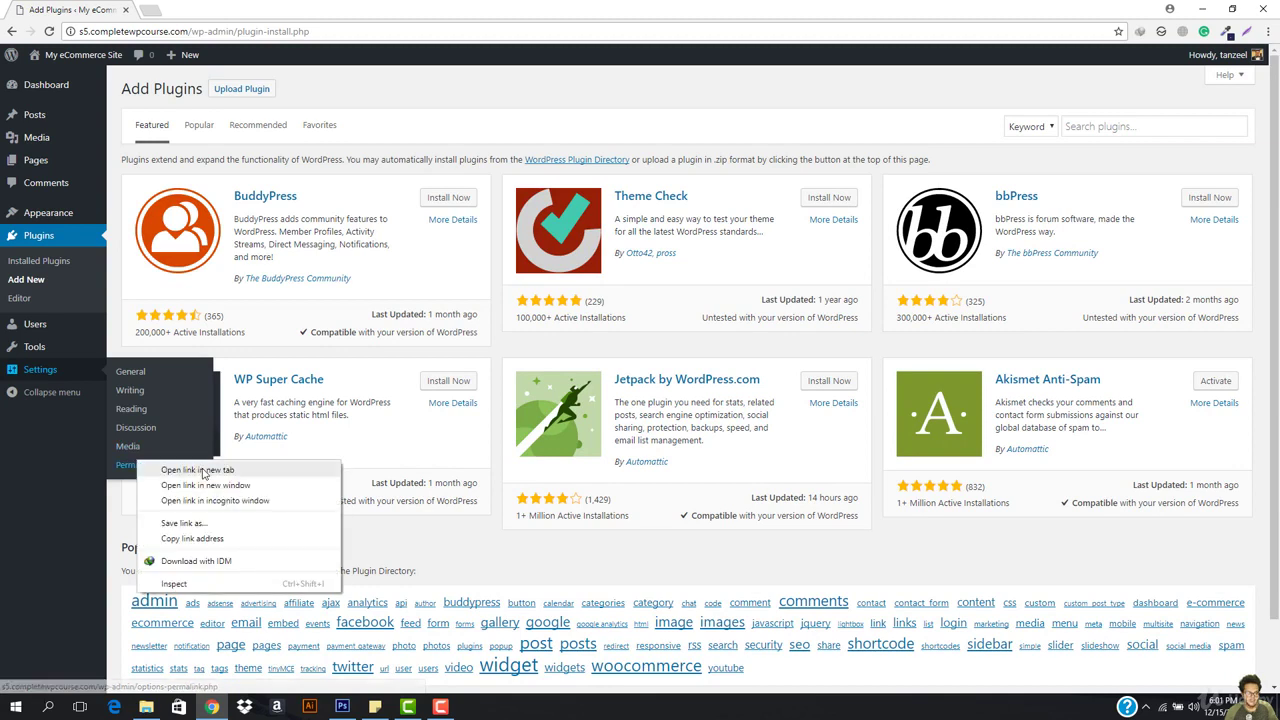
left_click(172, 472)
left_click(200, 10)
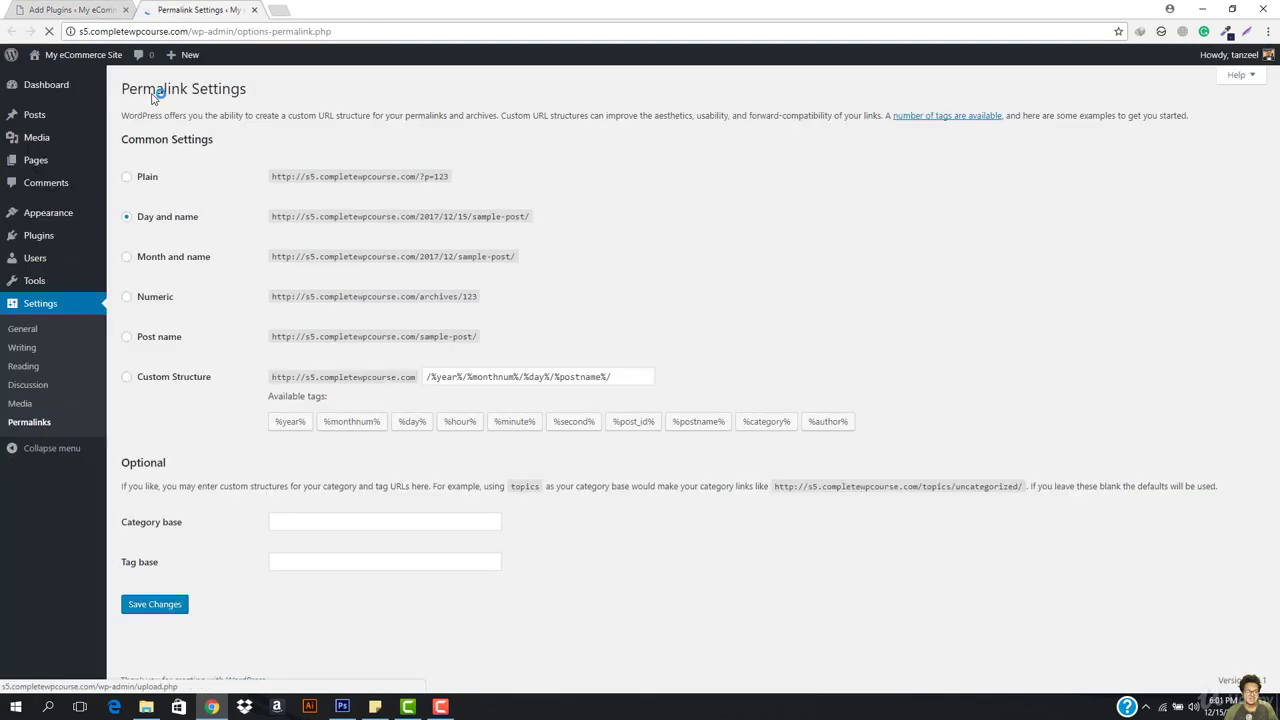
left_click(143, 341)
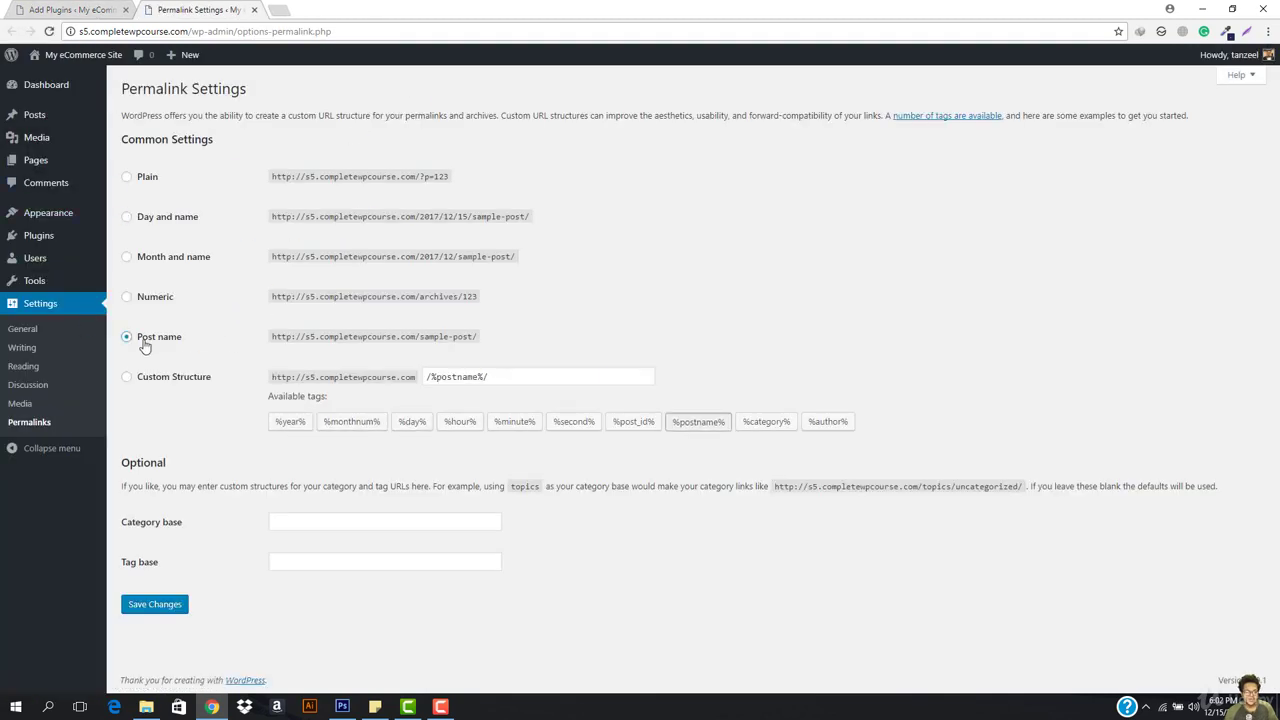
left_click(171, 604)
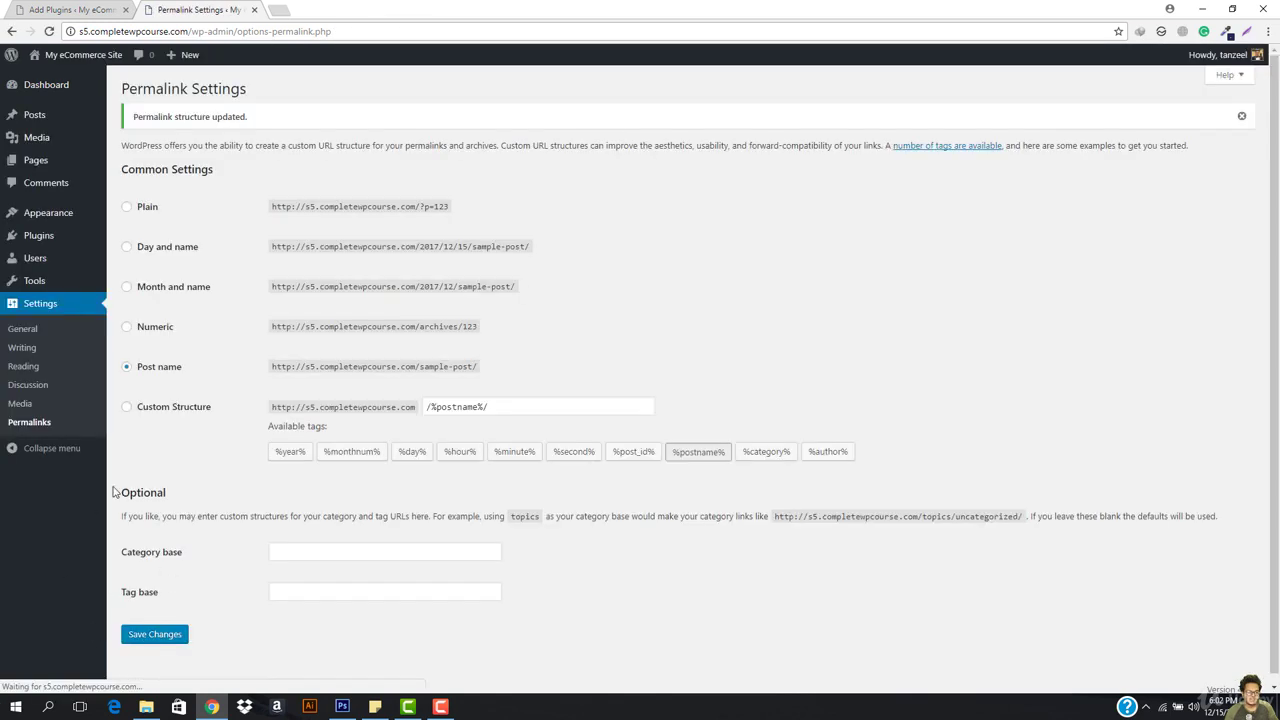
mouse_move(57, 242)
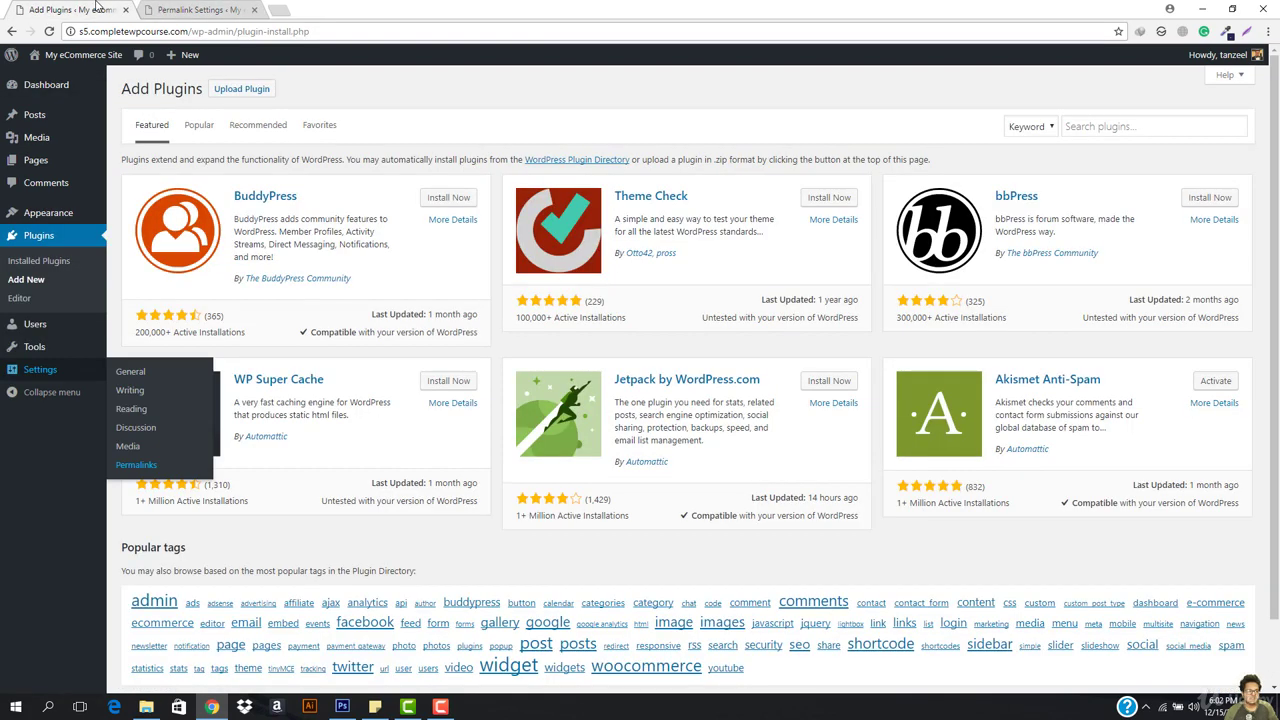
left_click(95, 9)
left_click(254, 10)
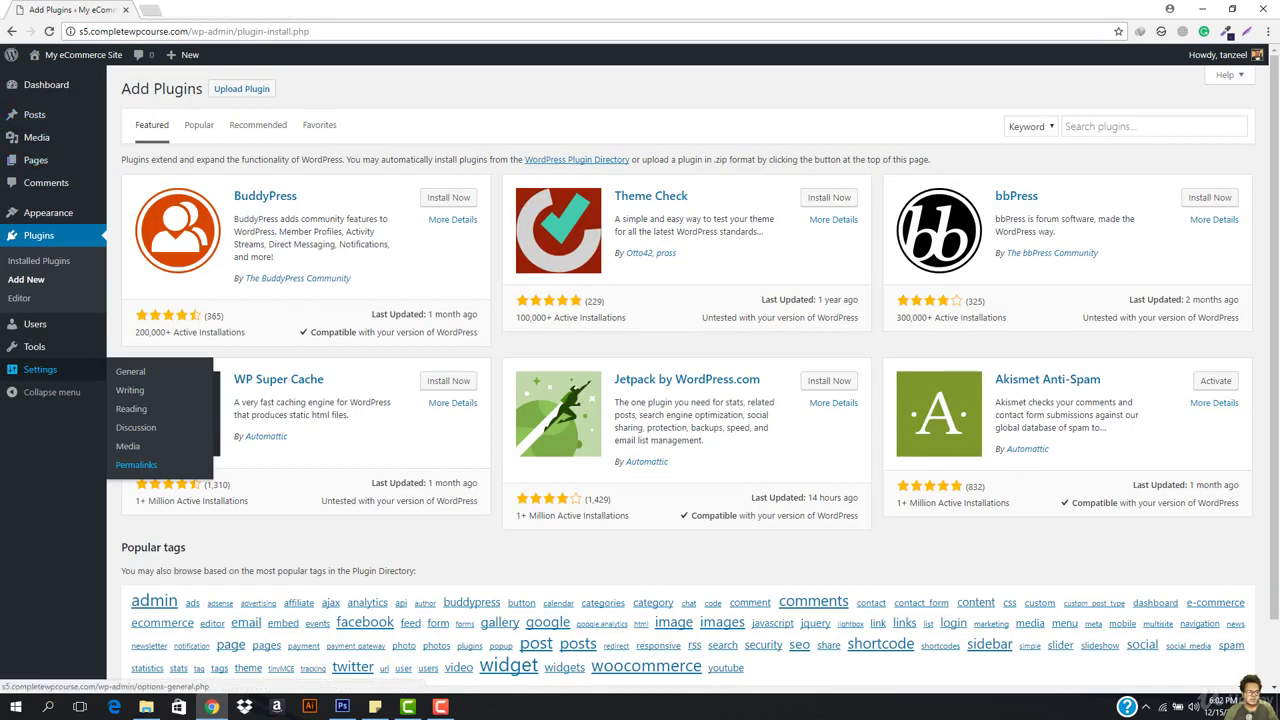
- List the Popular plugins and bring up link options for WooCommerce's Automattic author link
left_click(200, 128)
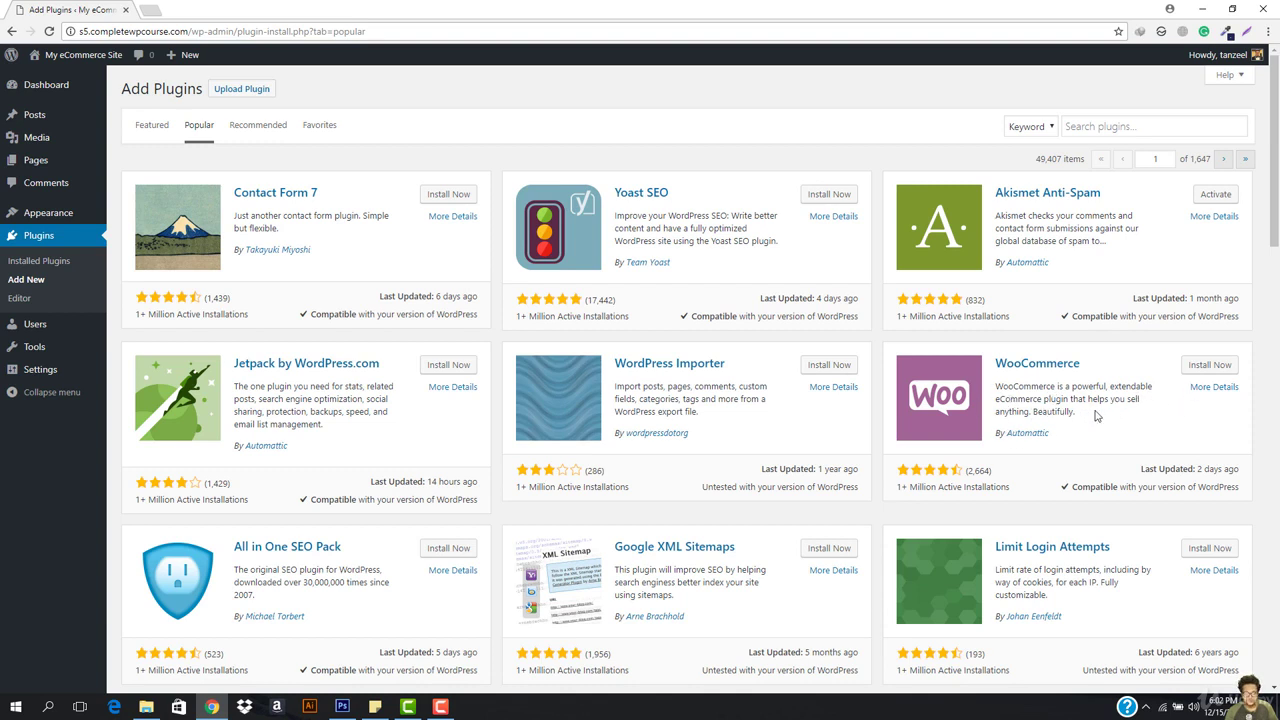
right_click(1046, 434)
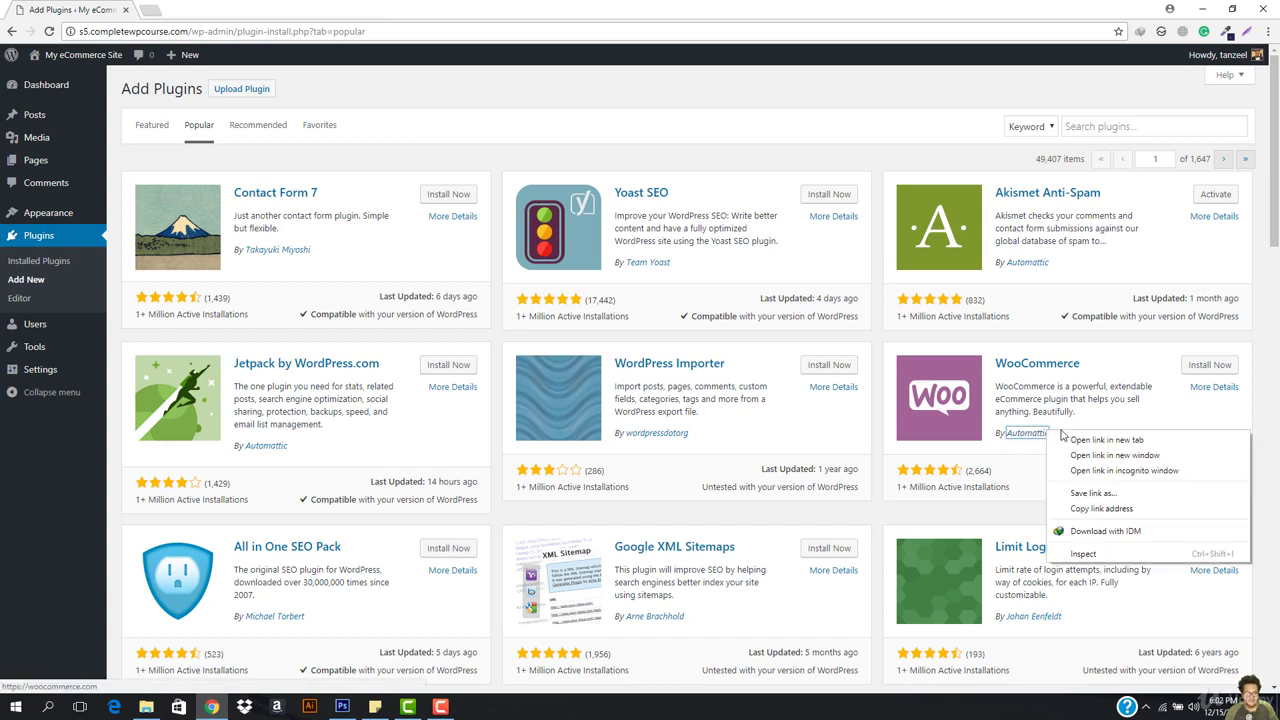
- Search Google for 'automattic wordpress' in a new tab and open Automattic's official homepage
left_click(145, 15)
type("sa")
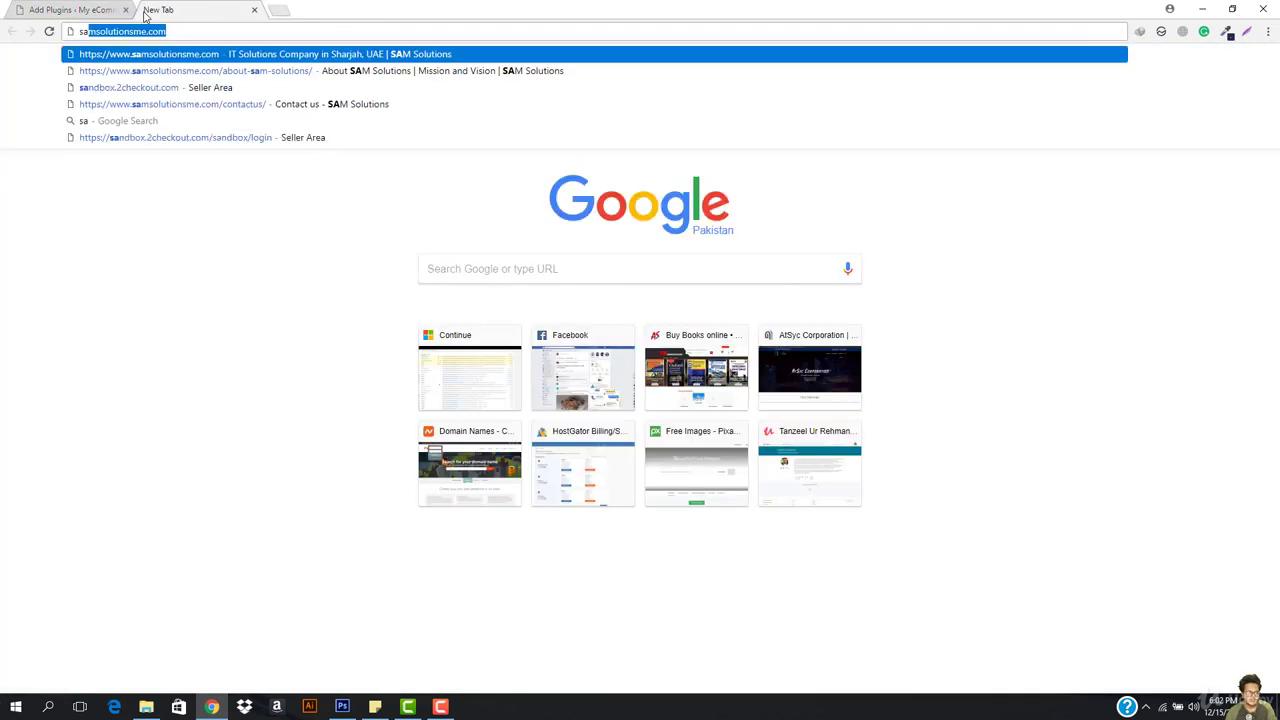
key("BackSpace")
key("BackSpace")
type("automattic wordpress")
key("Return")
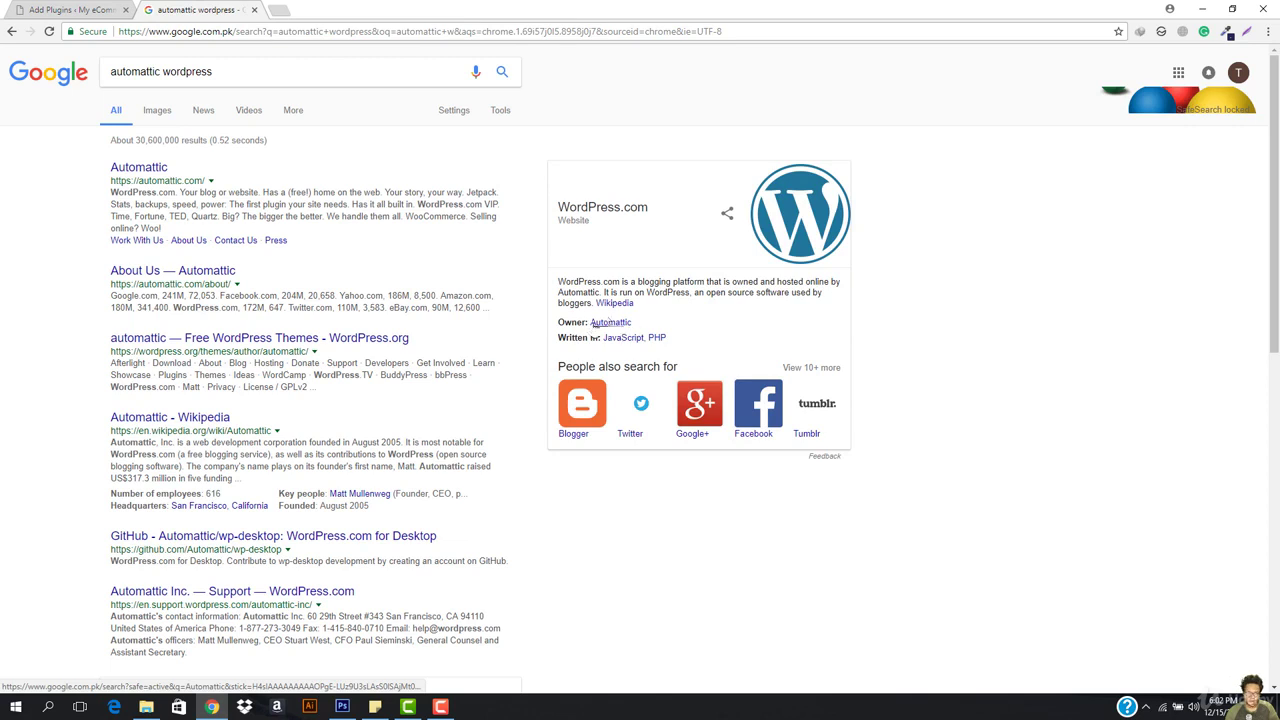
left_click(142, 169)
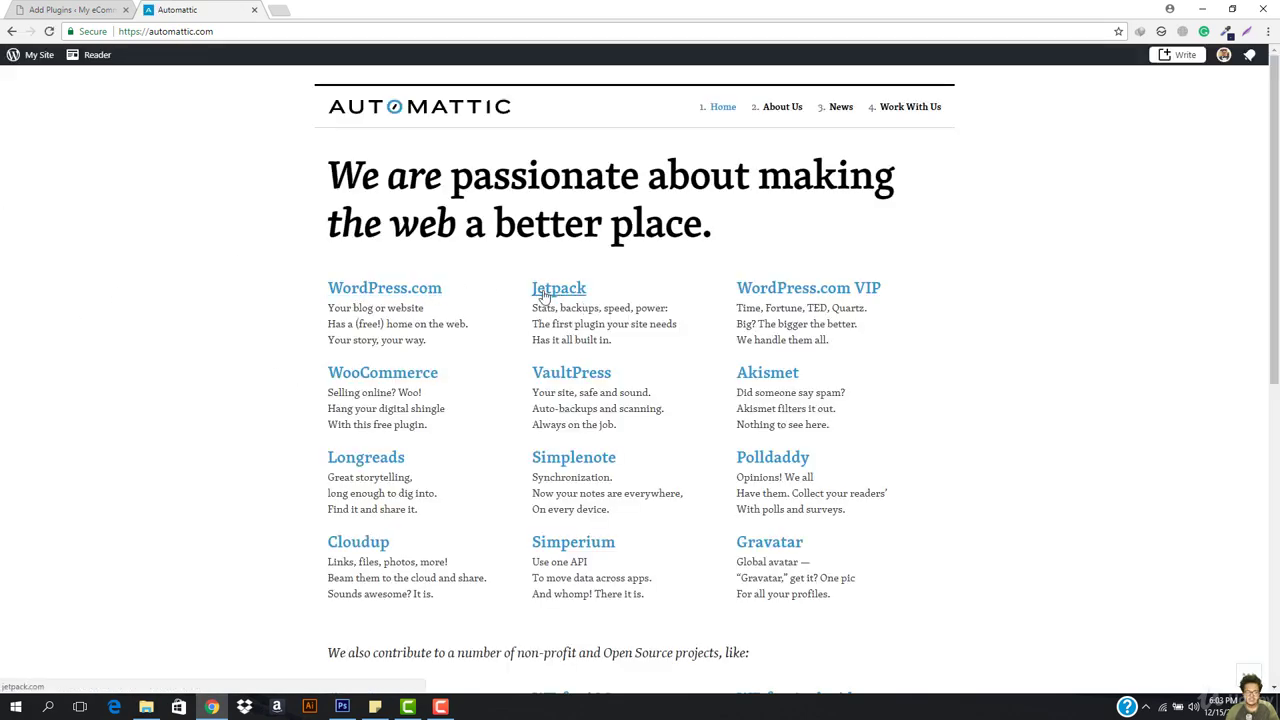
- Browse the Automattic homepage and highlight the 'we make it for freedom' heading
left_click(873, 290)
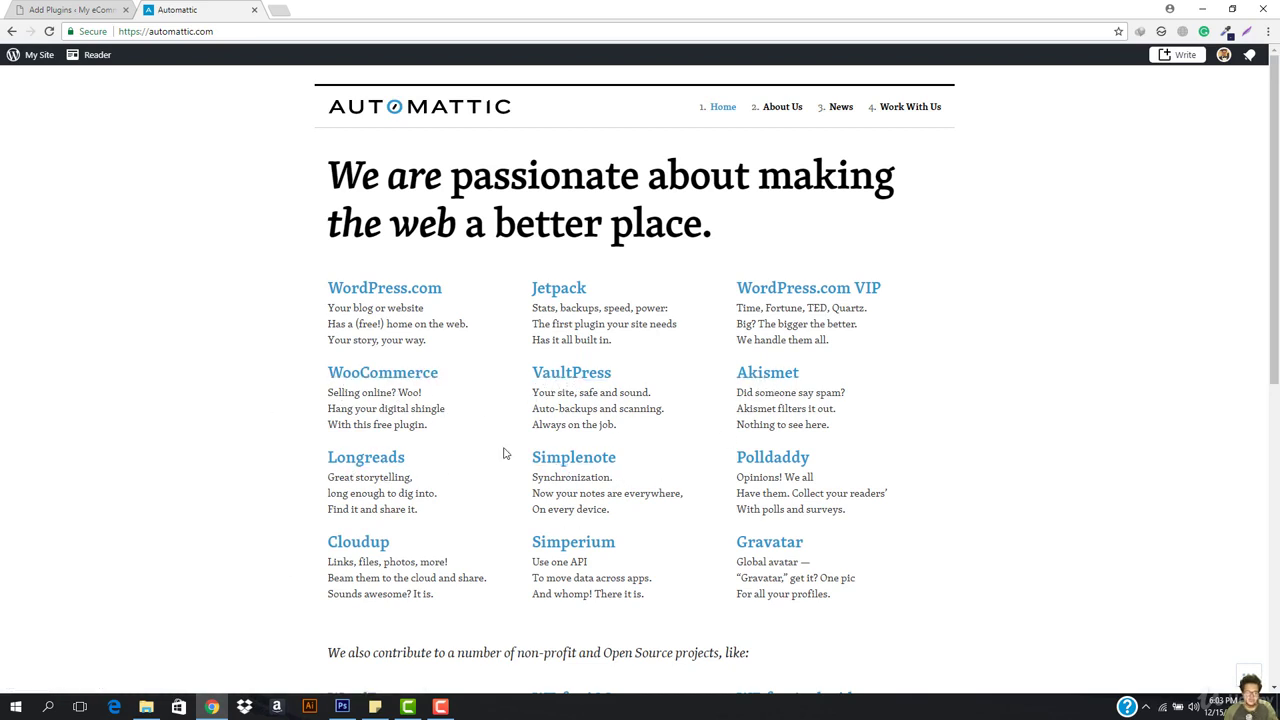
scroll(726, 391, "down", 3)
scroll(446, 489, "down", 2)
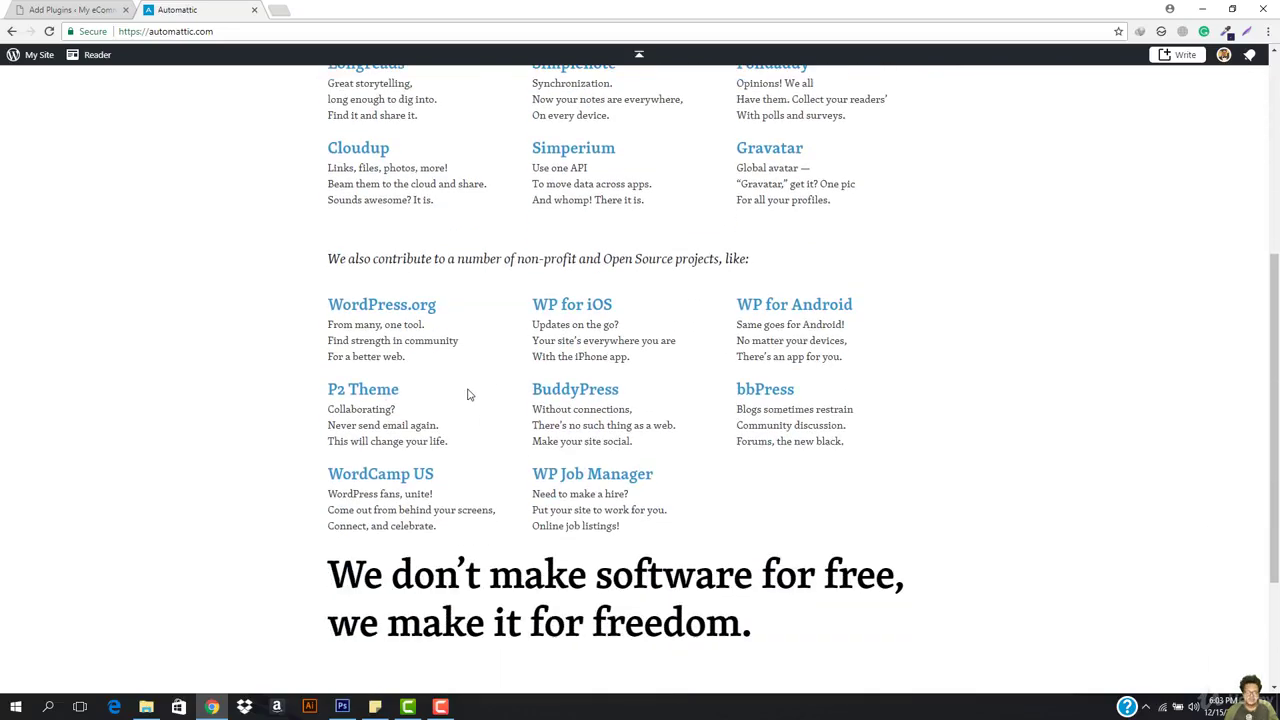
scroll(512, 374, "down", 2)
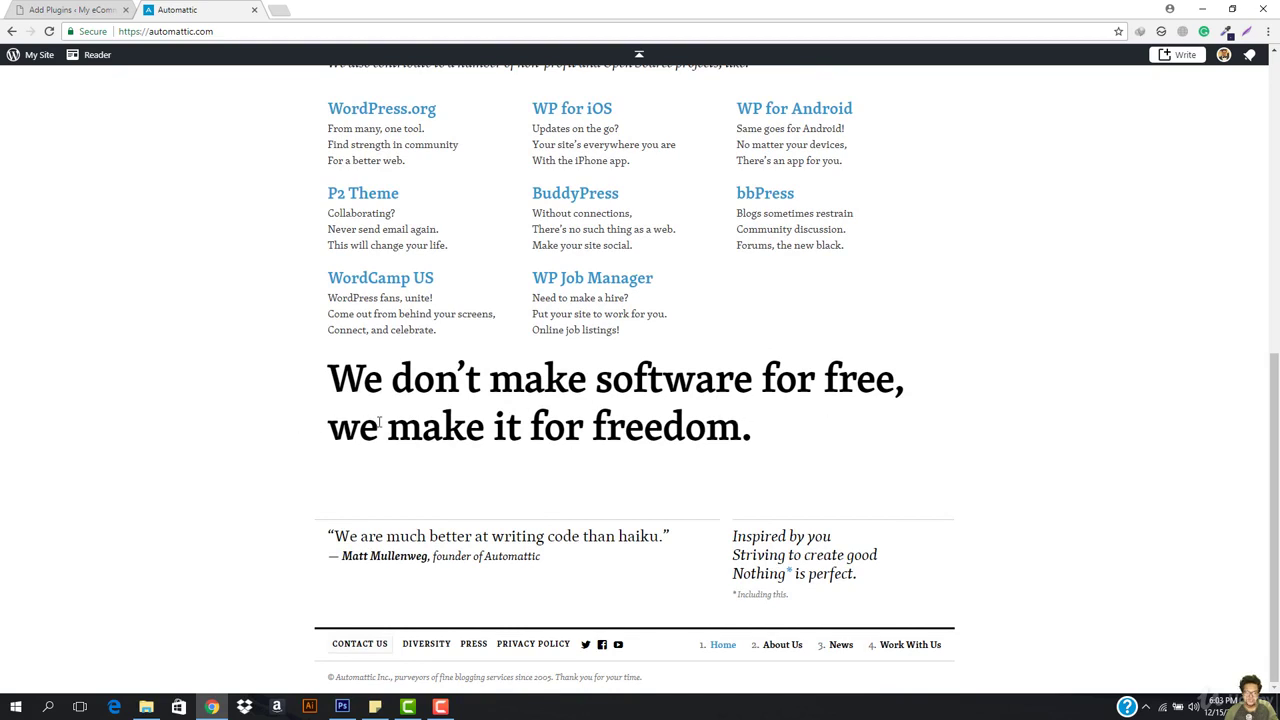
triple_click(379, 422)
left_click(799, 428)
left_click_drag(328, 400, 748, 432)
left_click(724, 450)
scroll(129, 218, "up", 6)
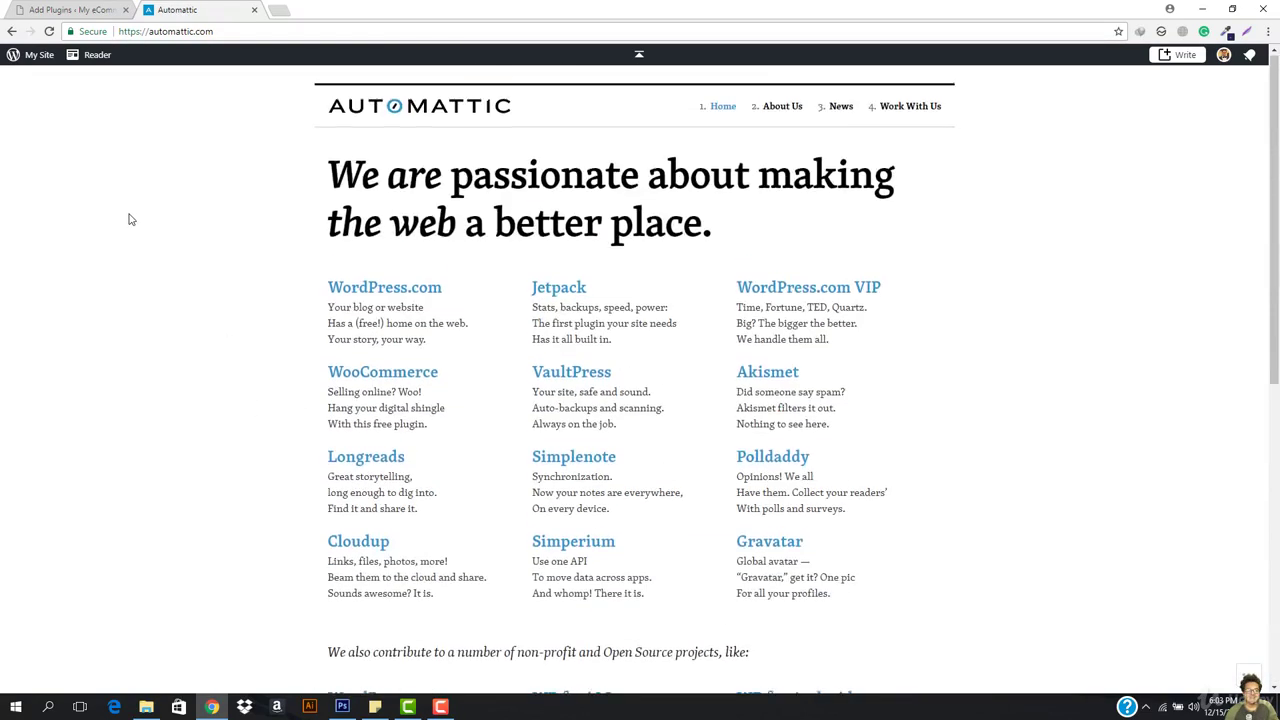
- Check the Add Plugins tab, then close the Automattic tab
left_click(80, 9)
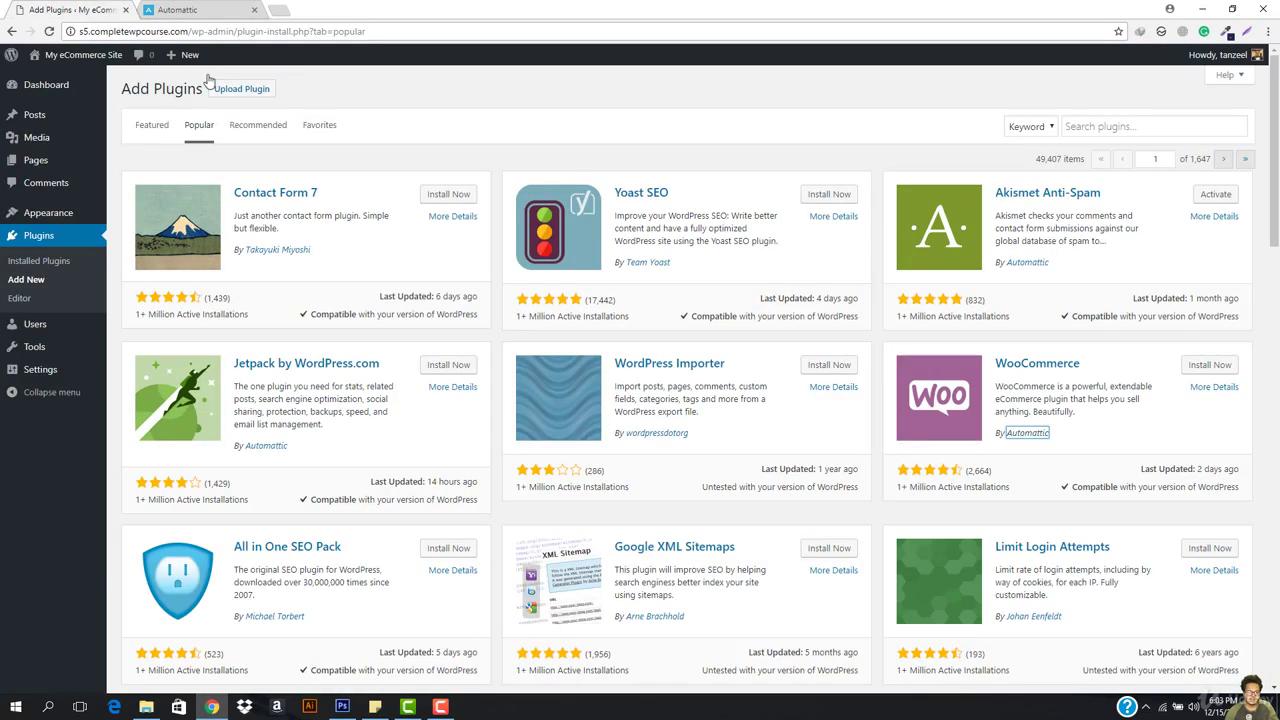
left_click(172, 10)
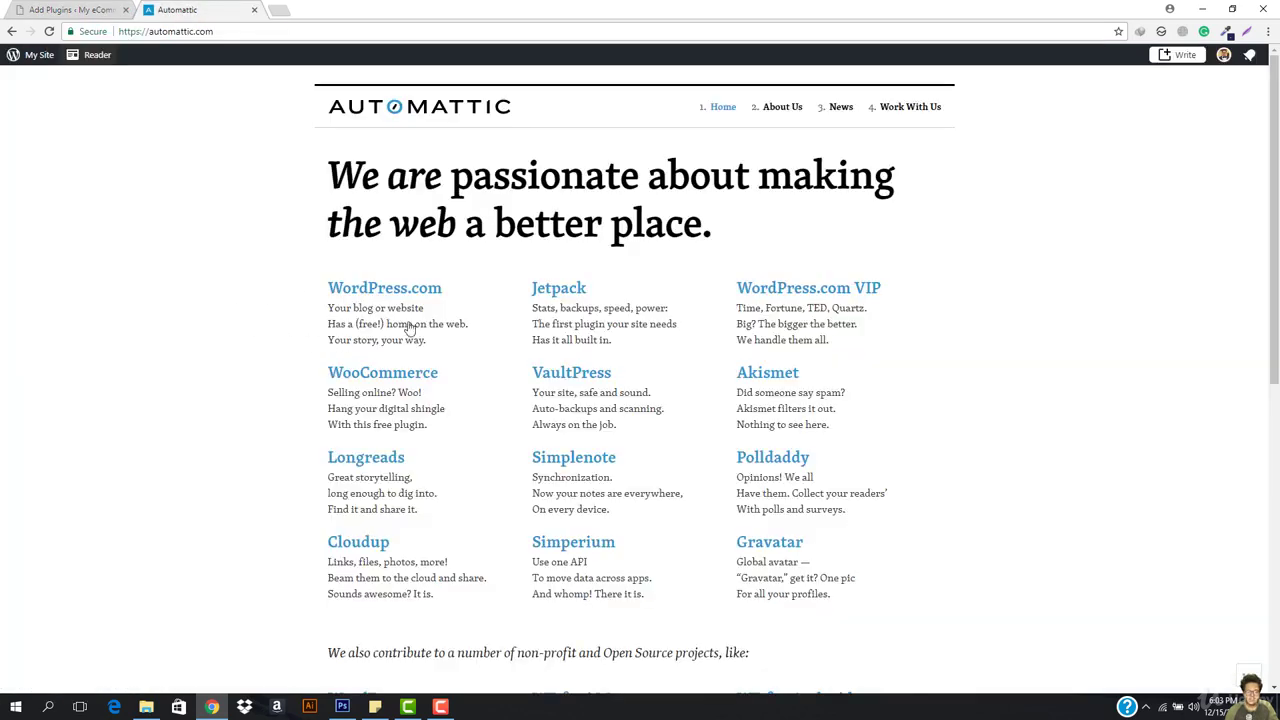
scroll(476, 489, "down", 4)
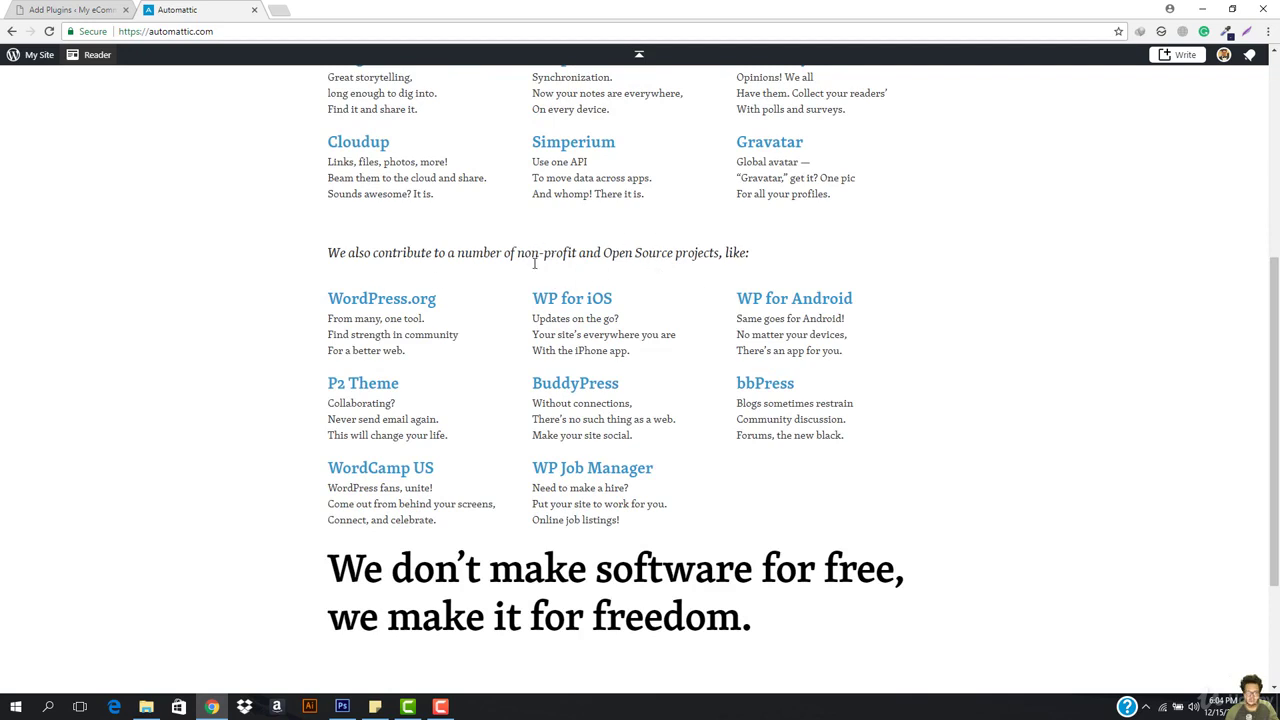
left_click(254, 10)
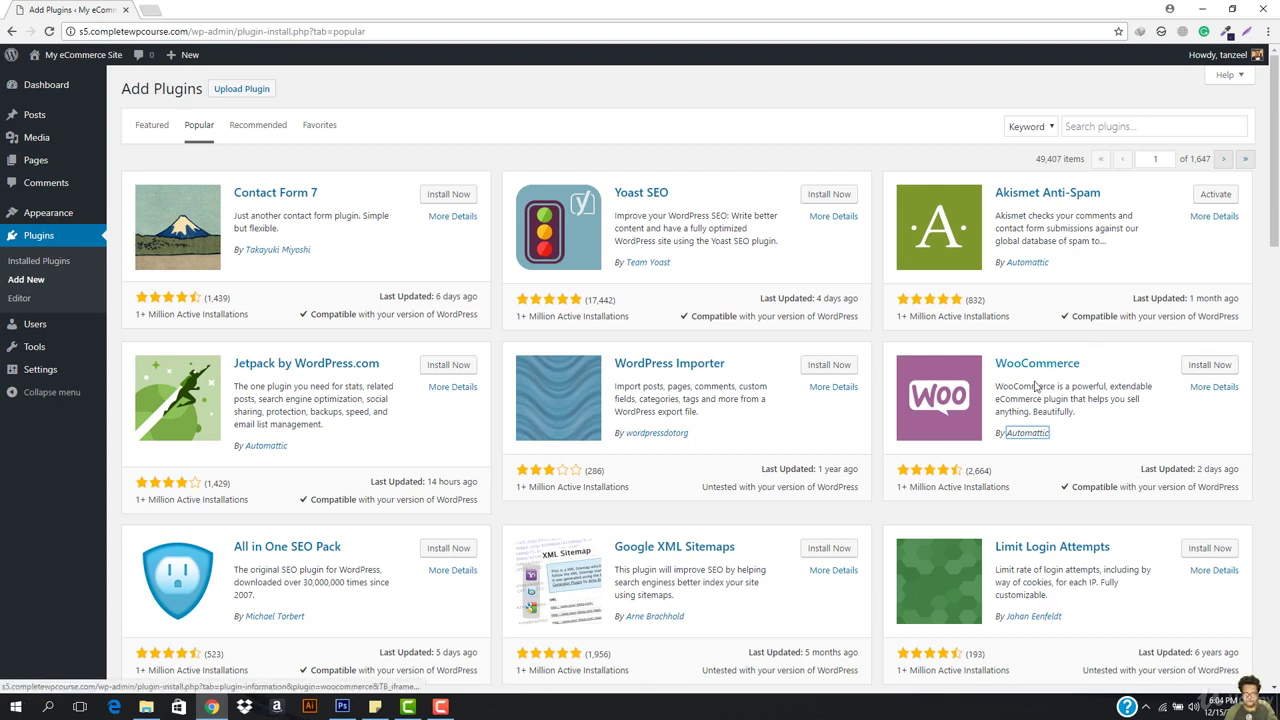
- Install WooCommerce from the Popular list and activate it
left_click(1213, 368)
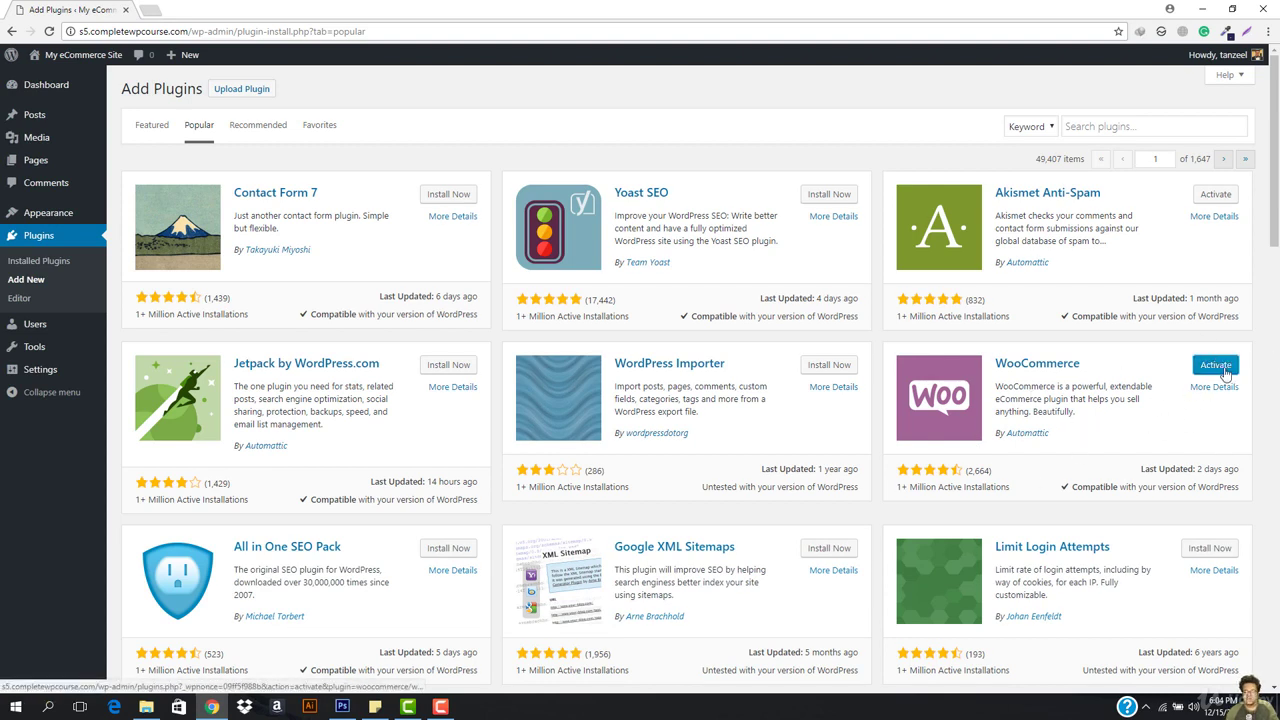
left_click(1222, 369)
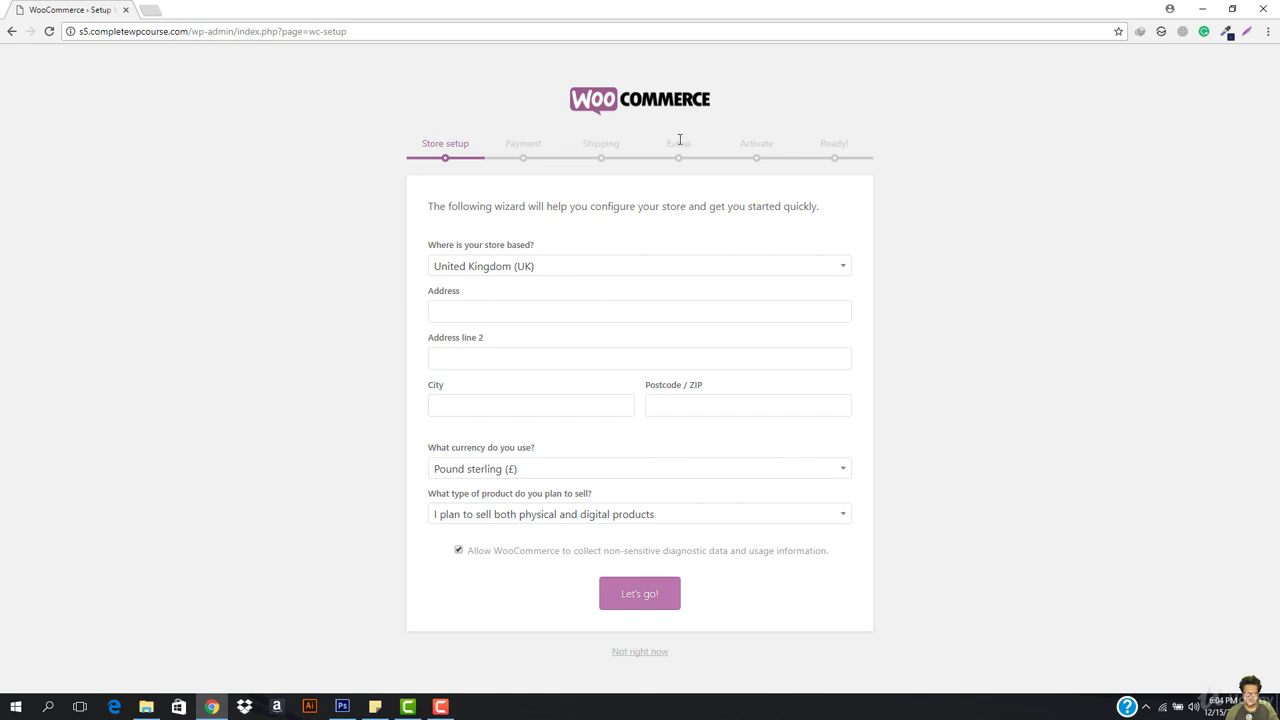
- Set the store country to Pakistan — Sindh by searching 'pak' in the country list
left_click(521, 267)
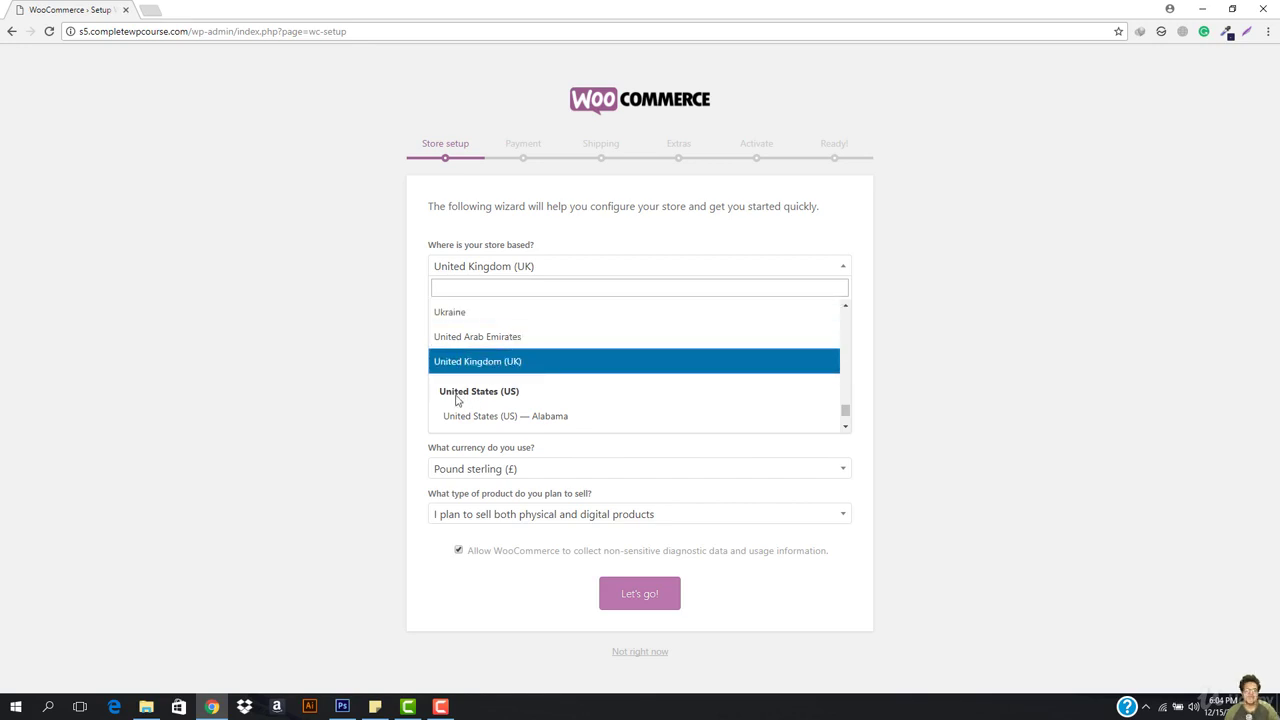
scroll(521, 420, "down", 1)
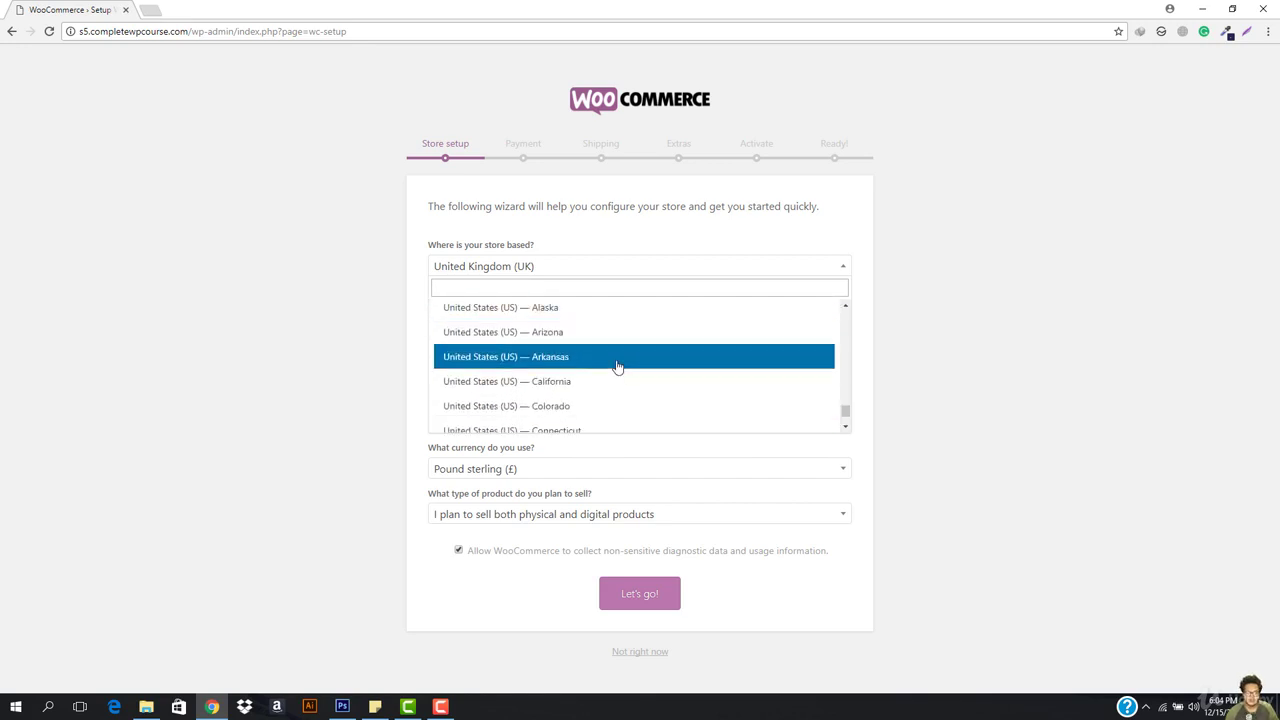
left_click(548, 343)
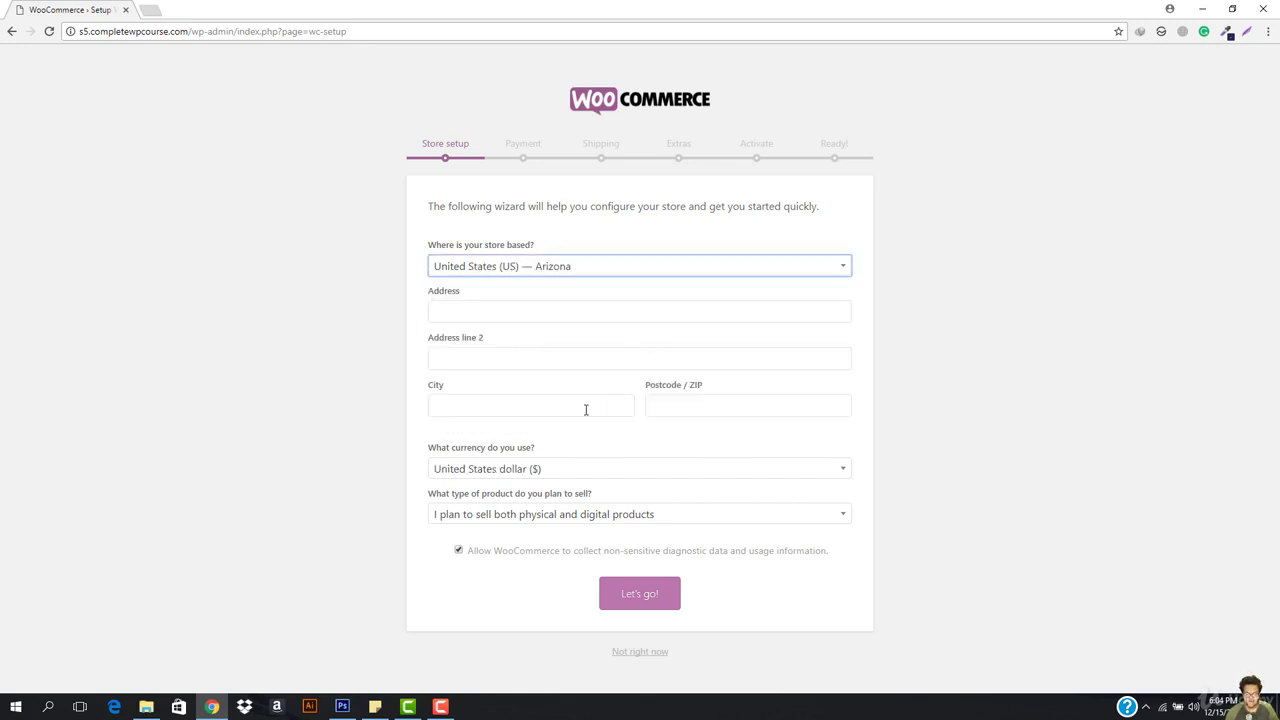
left_click(585, 272)
scroll(563, 400, "down", 1)
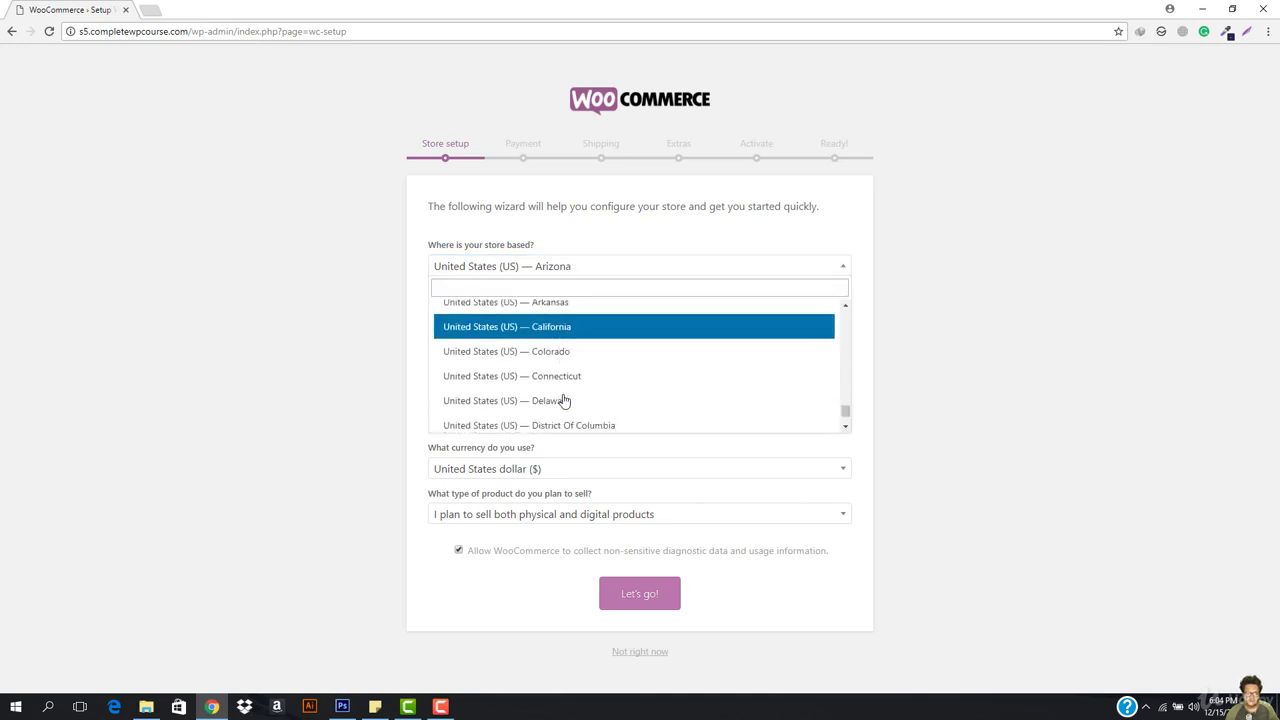
scroll(563, 400, "down", 1)
scroll(563, 400, "up", 15)
scroll(560, 400, "down", 2)
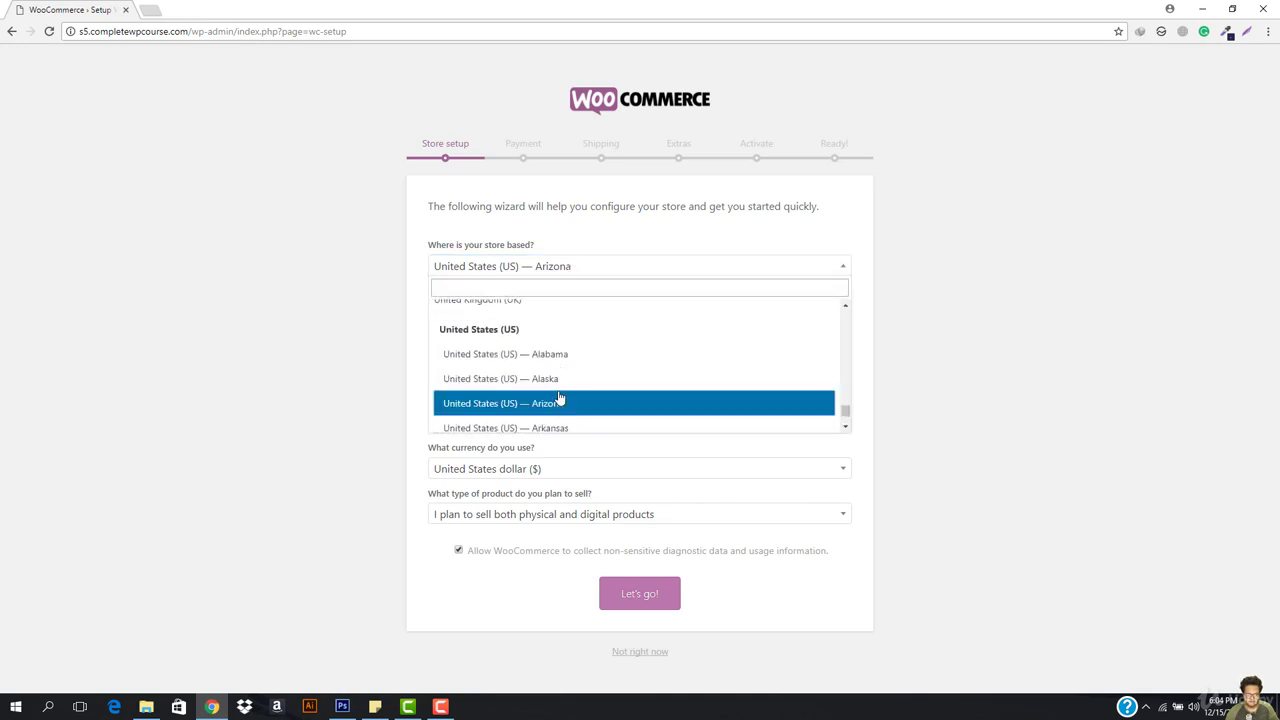
scroll(555, 380, "down", 1)
scroll(543, 343, "up", 3)
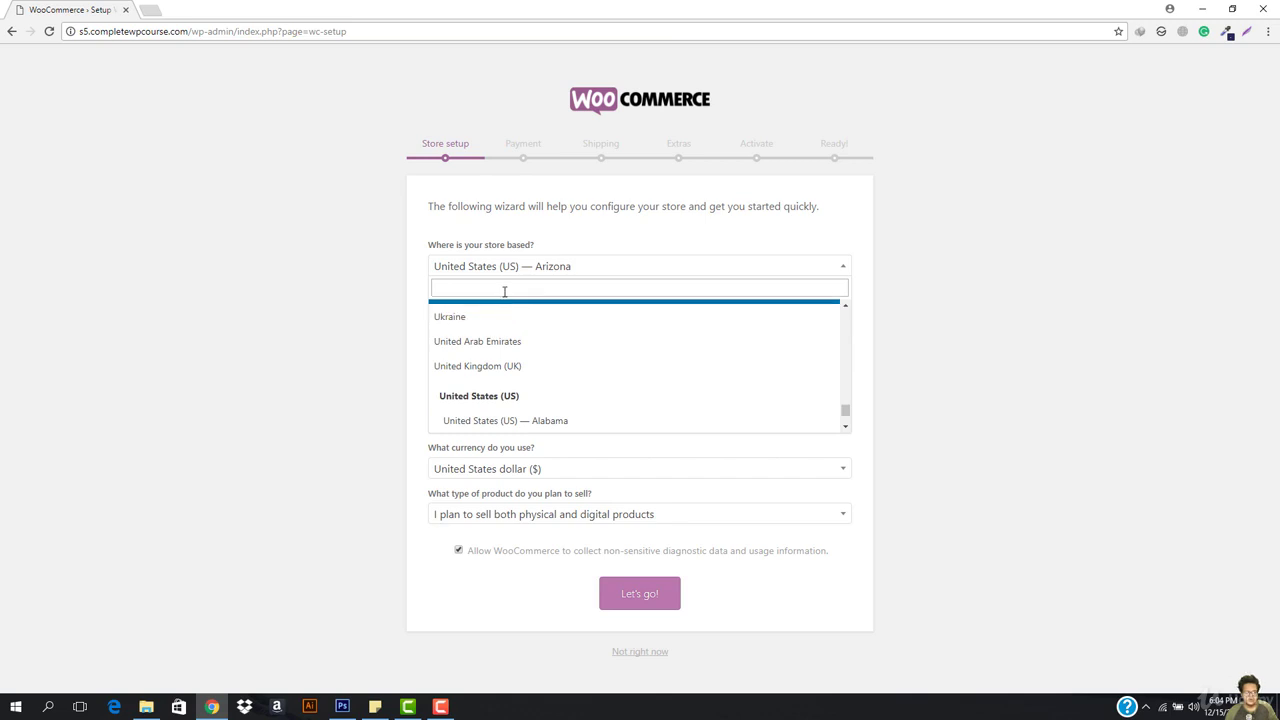
type("pak")
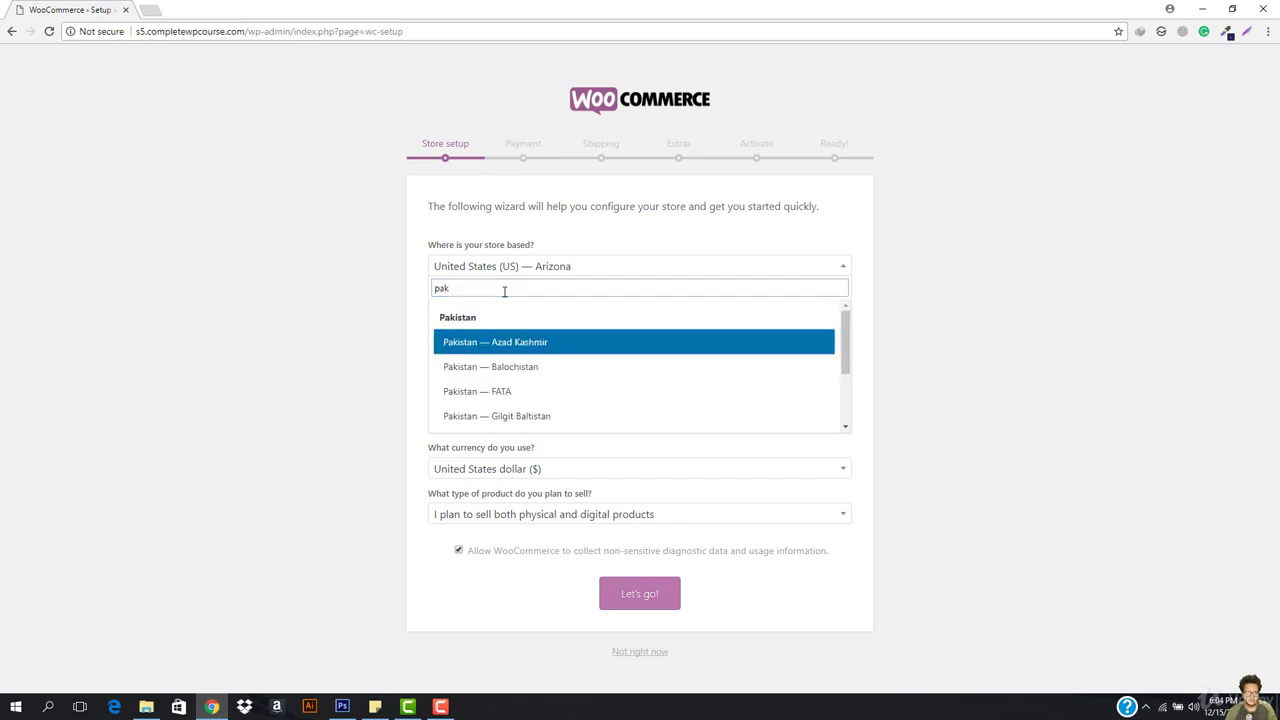
scroll(515, 392, "down", 2)
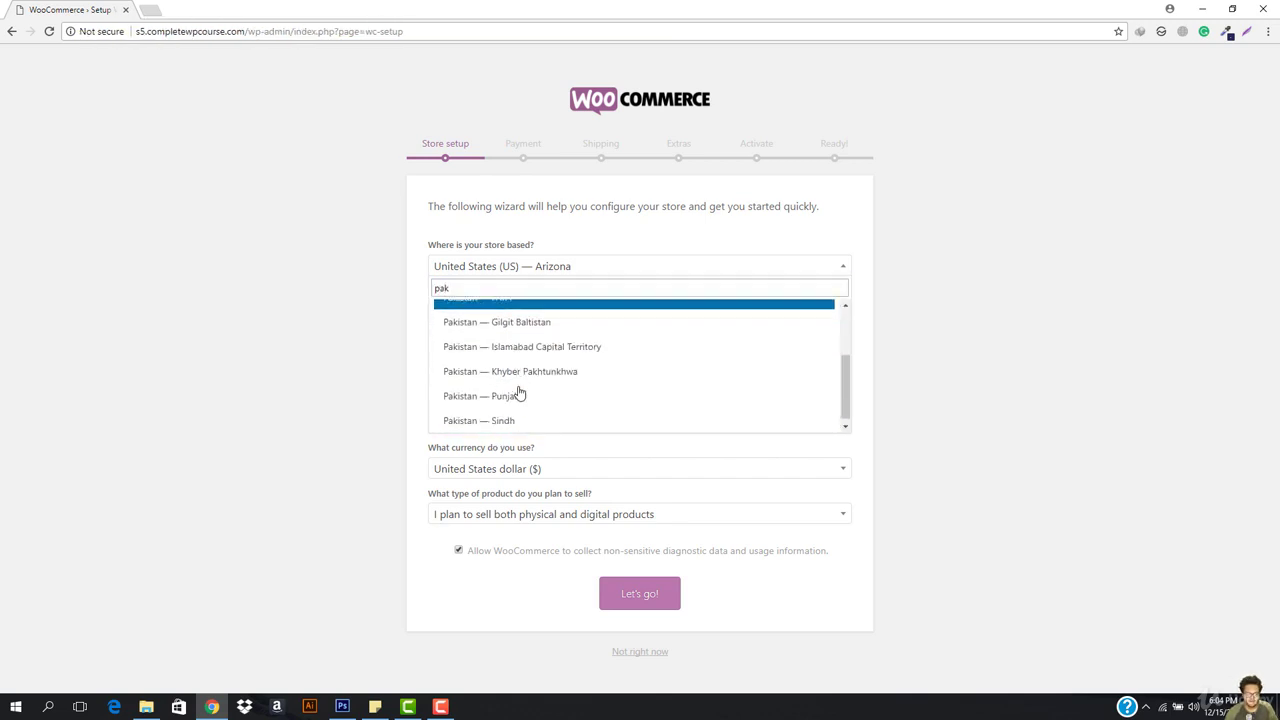
left_click(520, 415)
- Fill the street address from a saved suggestion and select the city entry to replace it
left_click(540, 309)
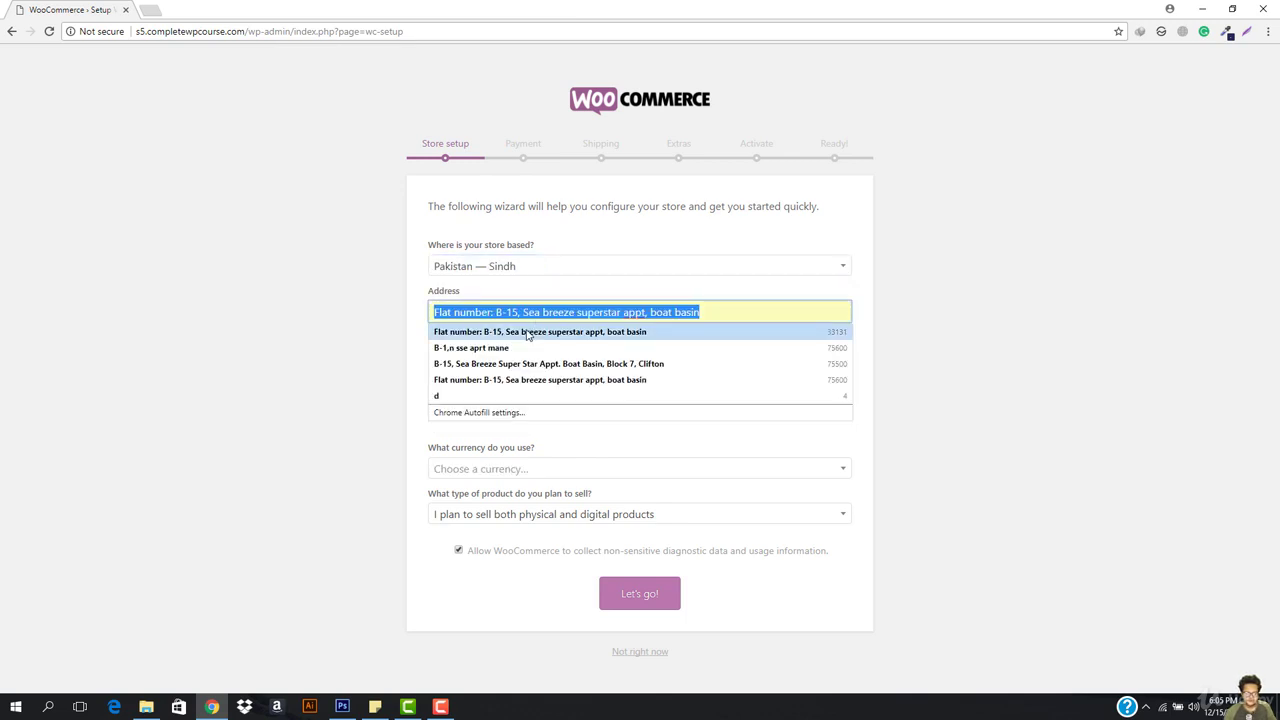
left_click(527, 335)
double_click(479, 407)
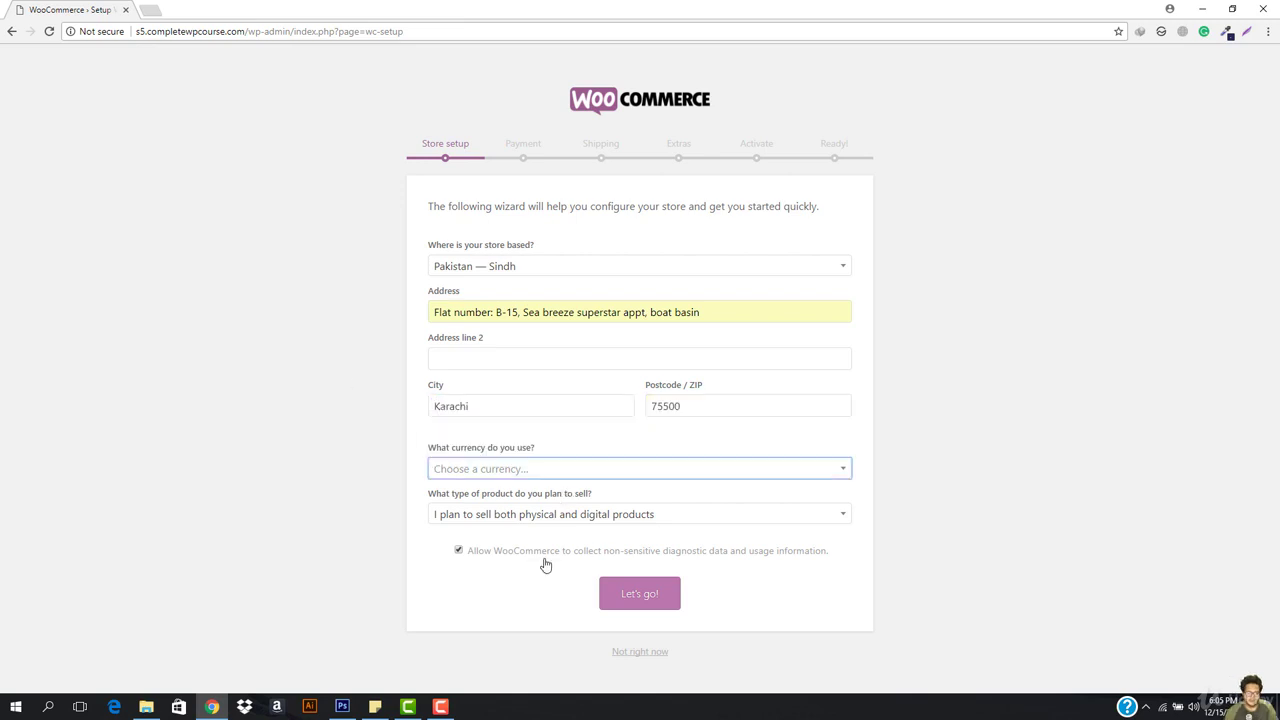
- Search the currency list for 'uni' and choose United States dollar ($)
left_click(539, 470)
scroll(585, 570, "down", 1)
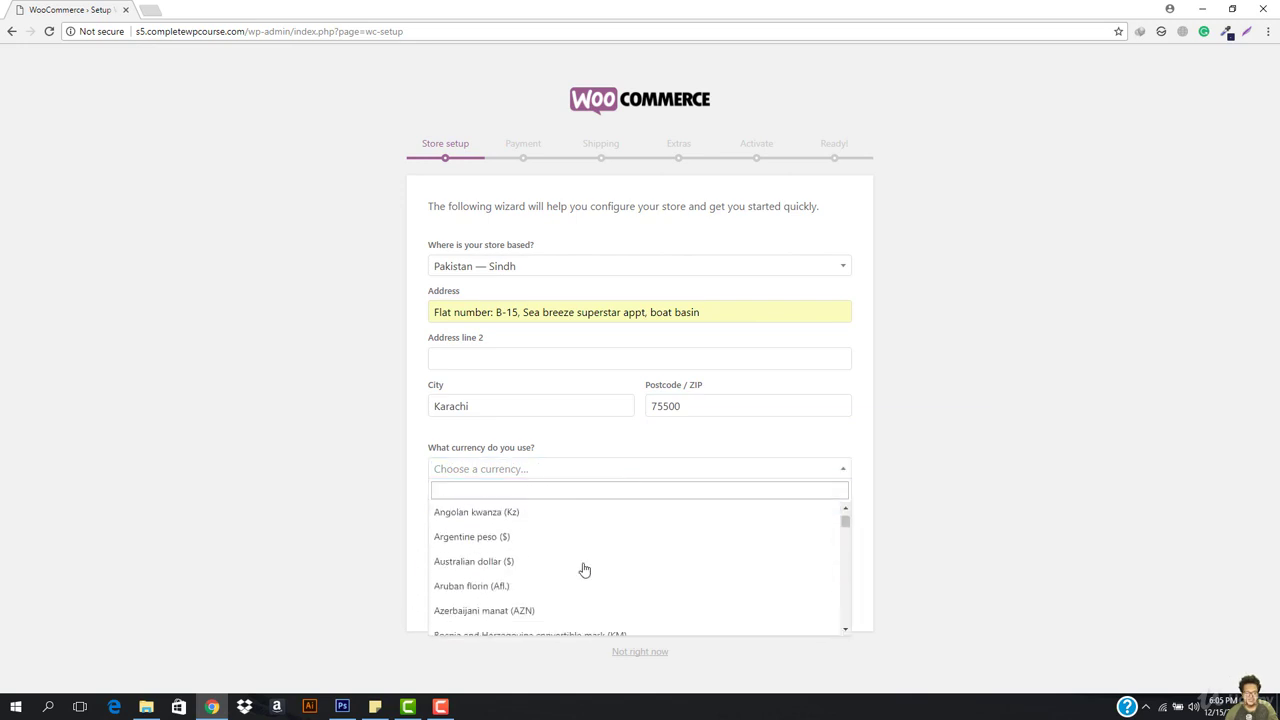
scroll(550, 545, "down", 3)
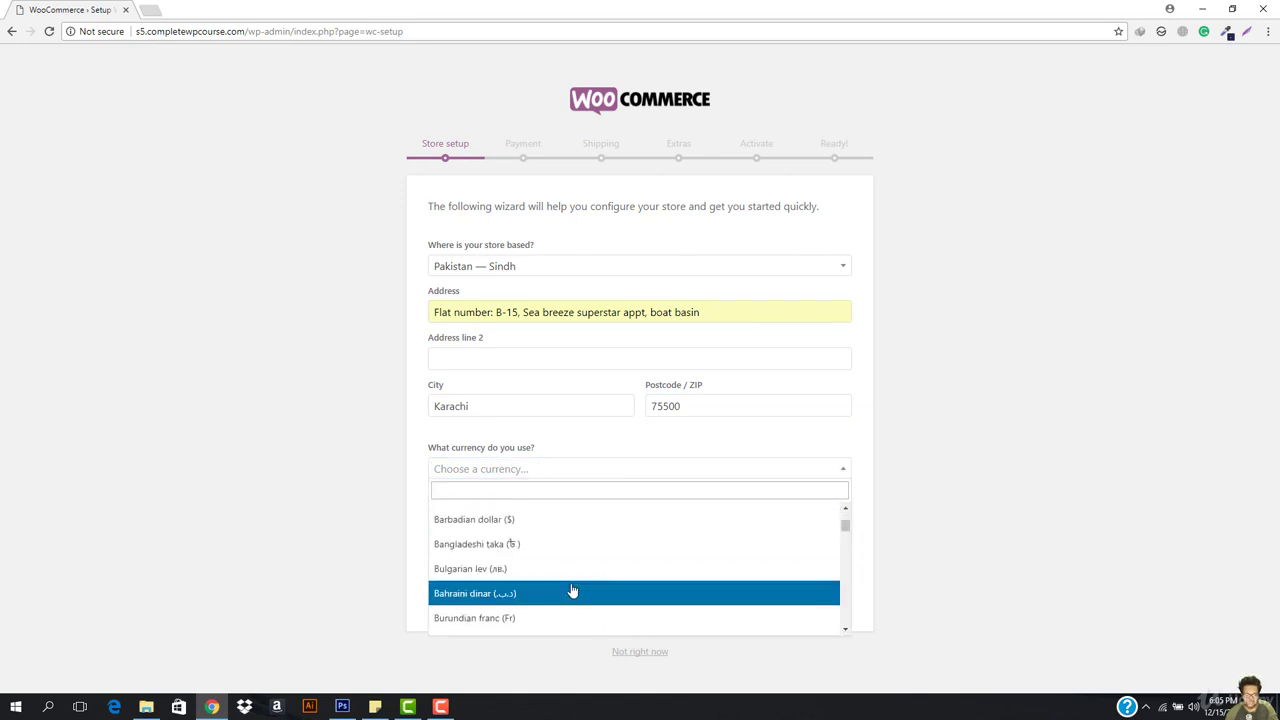
scroll(572, 592, "down", 3)
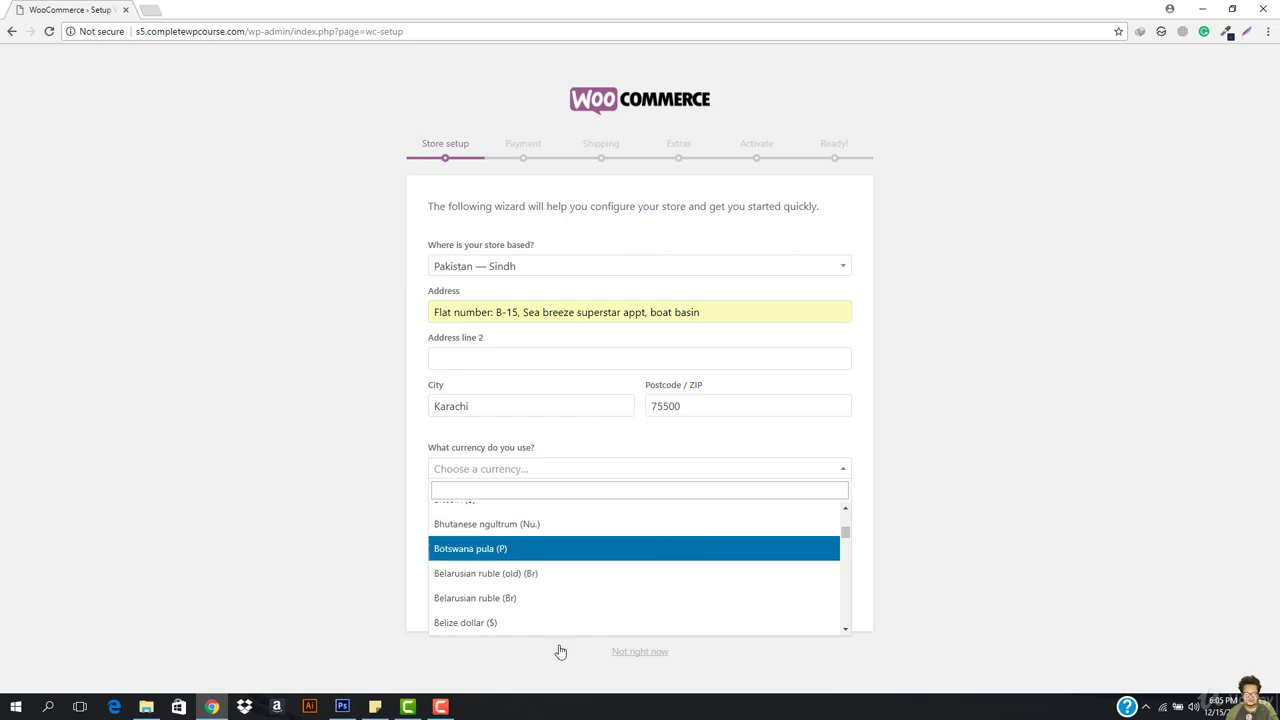
scroll(520, 585, "down", 5)
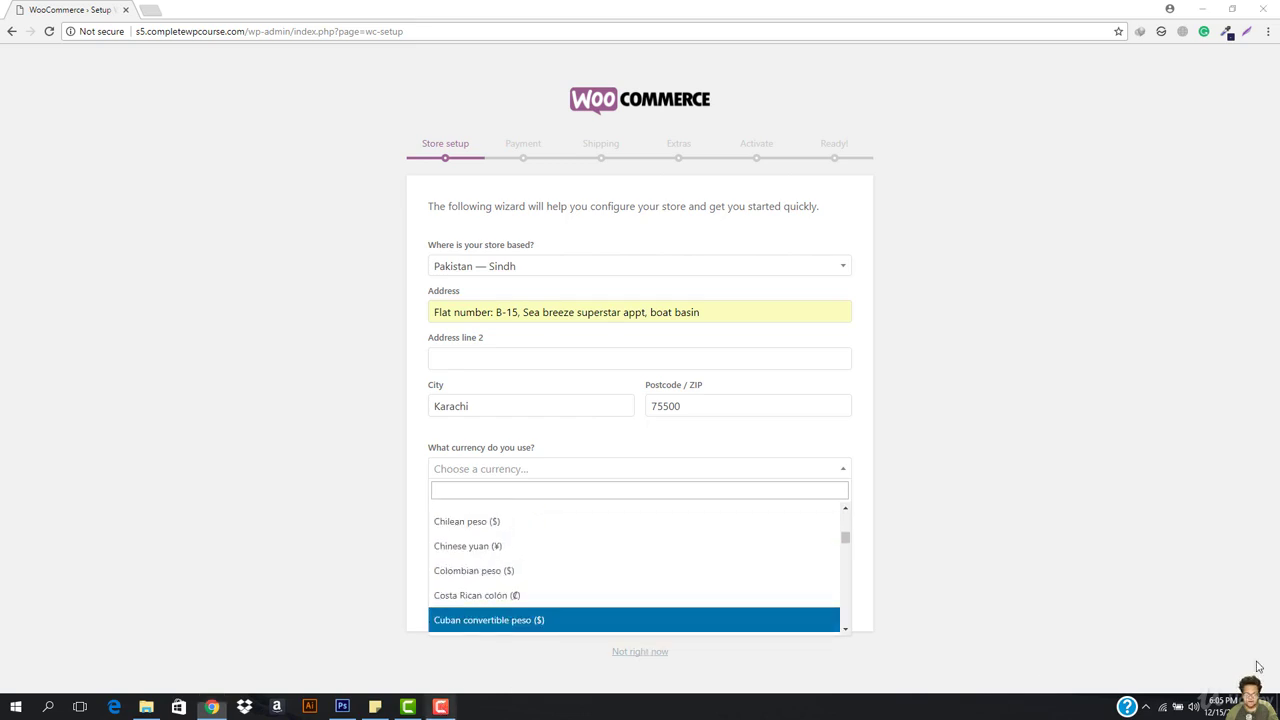
left_click(562, 487)
type("us")
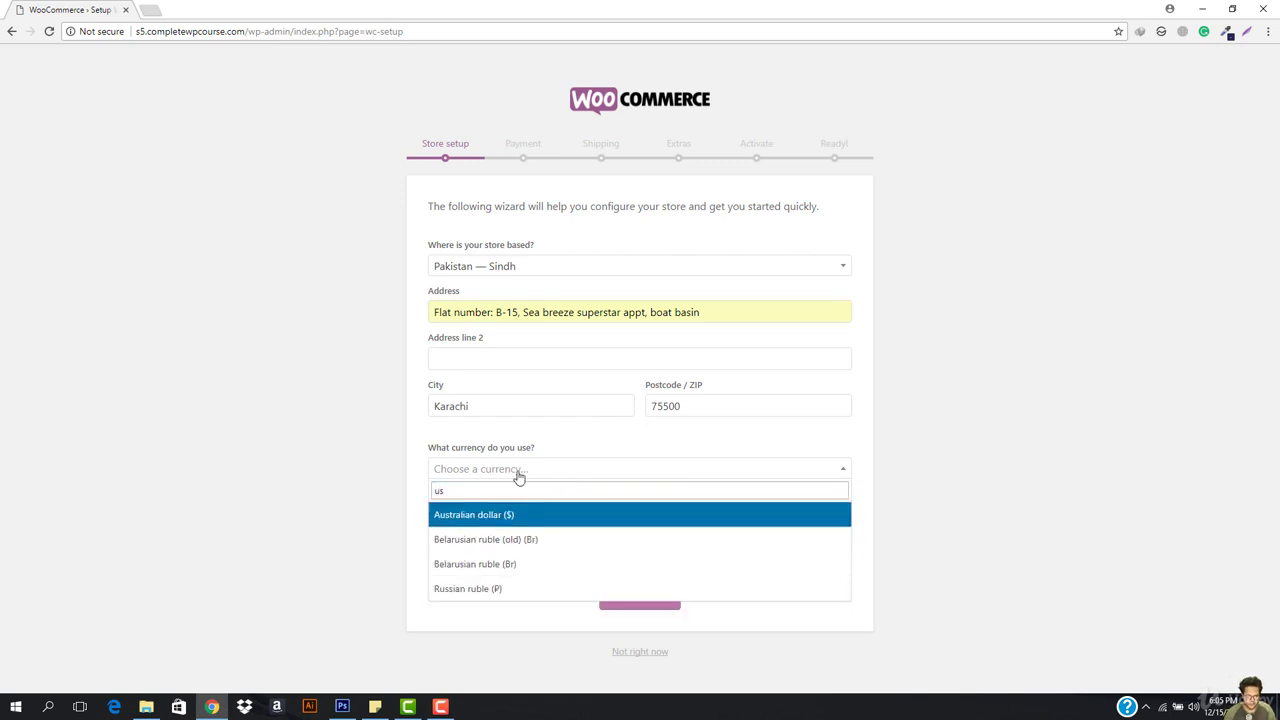
key("BackSpace")
key("BackSpace")
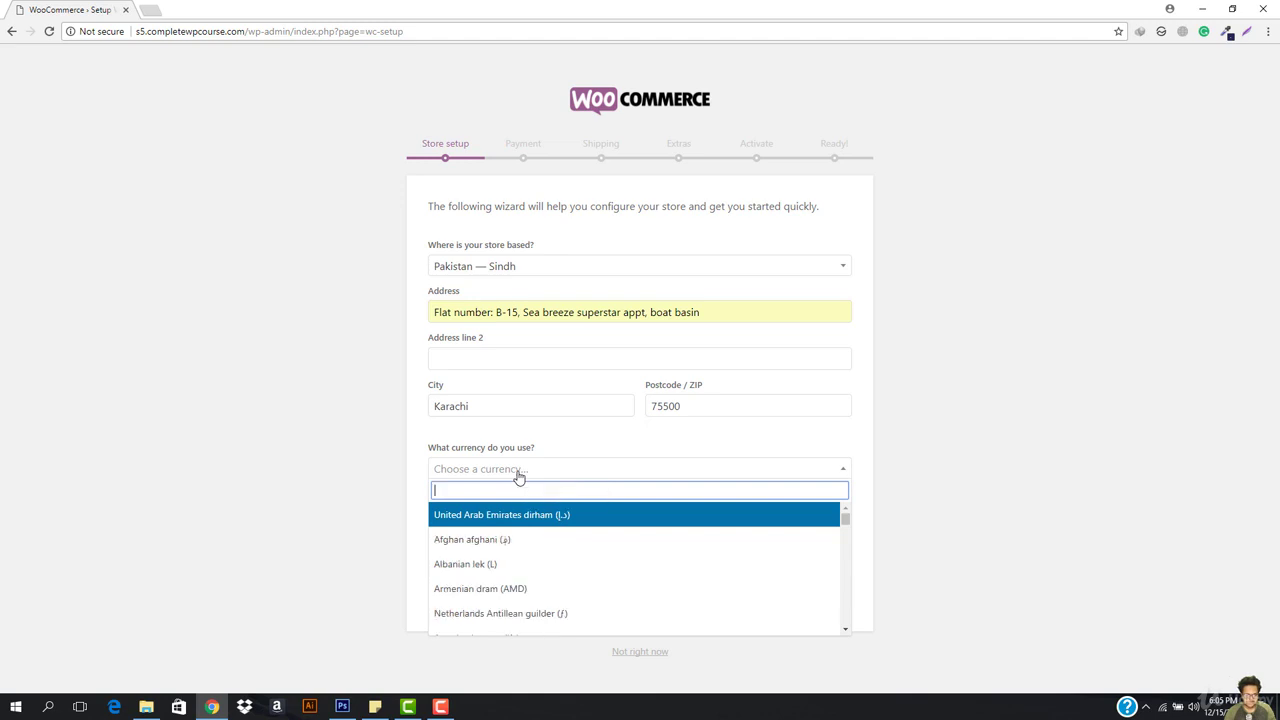
type("uni")
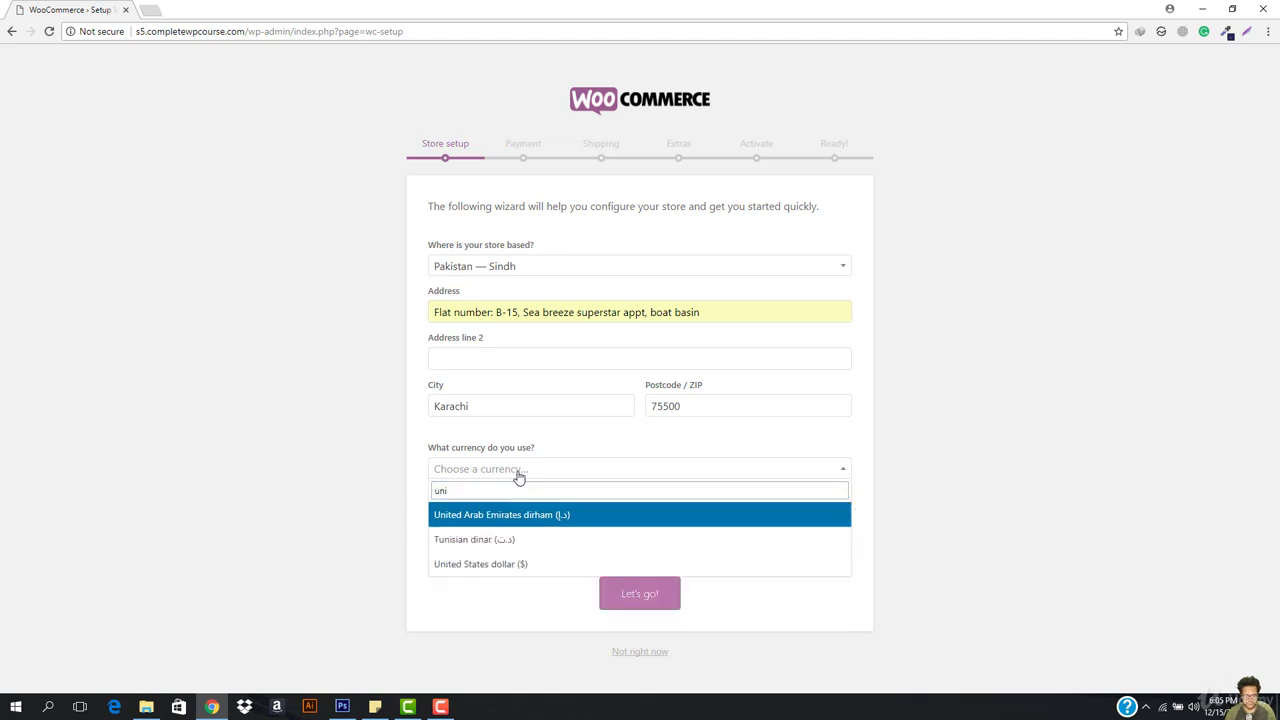
left_click(502, 568)
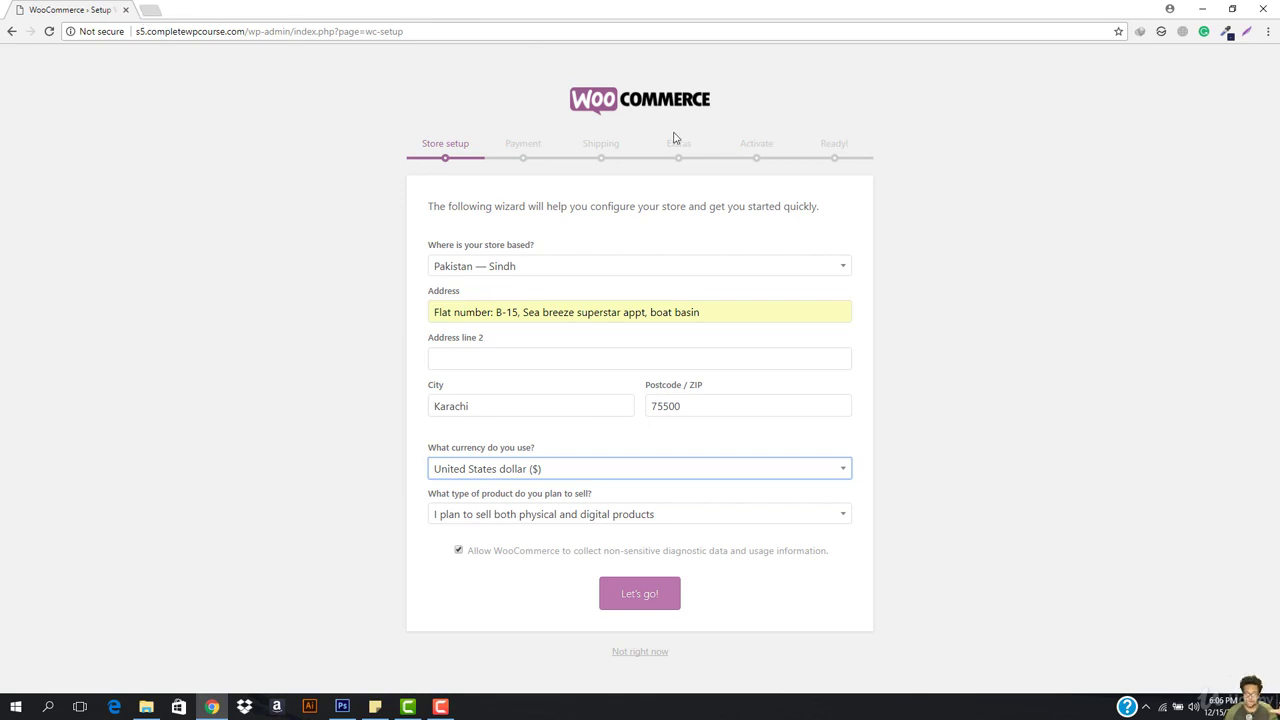
- Browse the Pixabay free-images homepage in a new tab, then close that tab
left_click(150, 12)
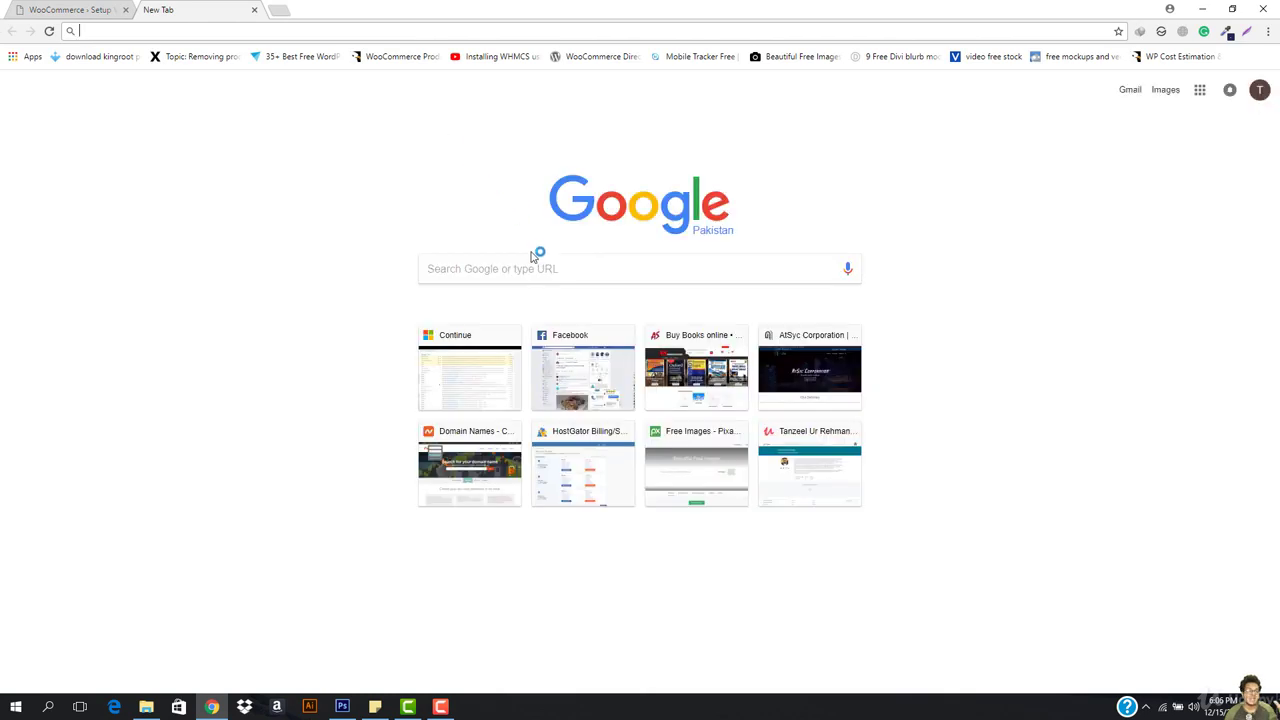
left_click(95, 10)
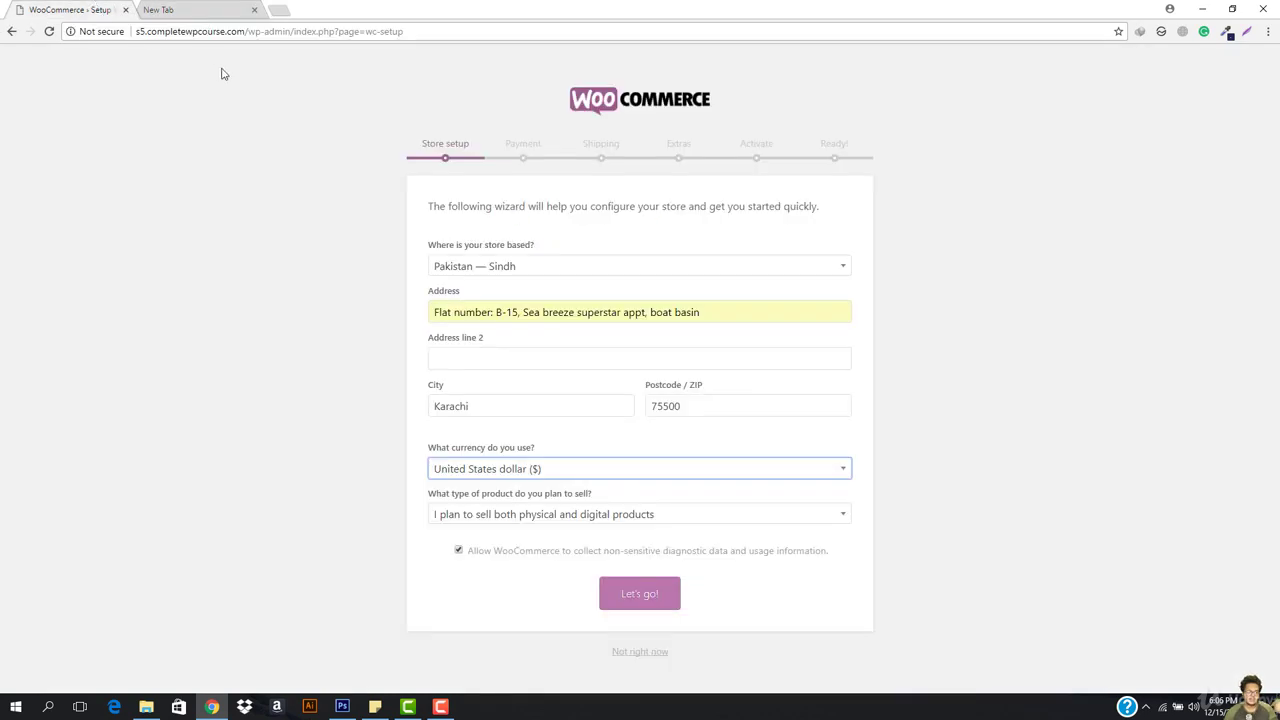
left_click(170, 10)
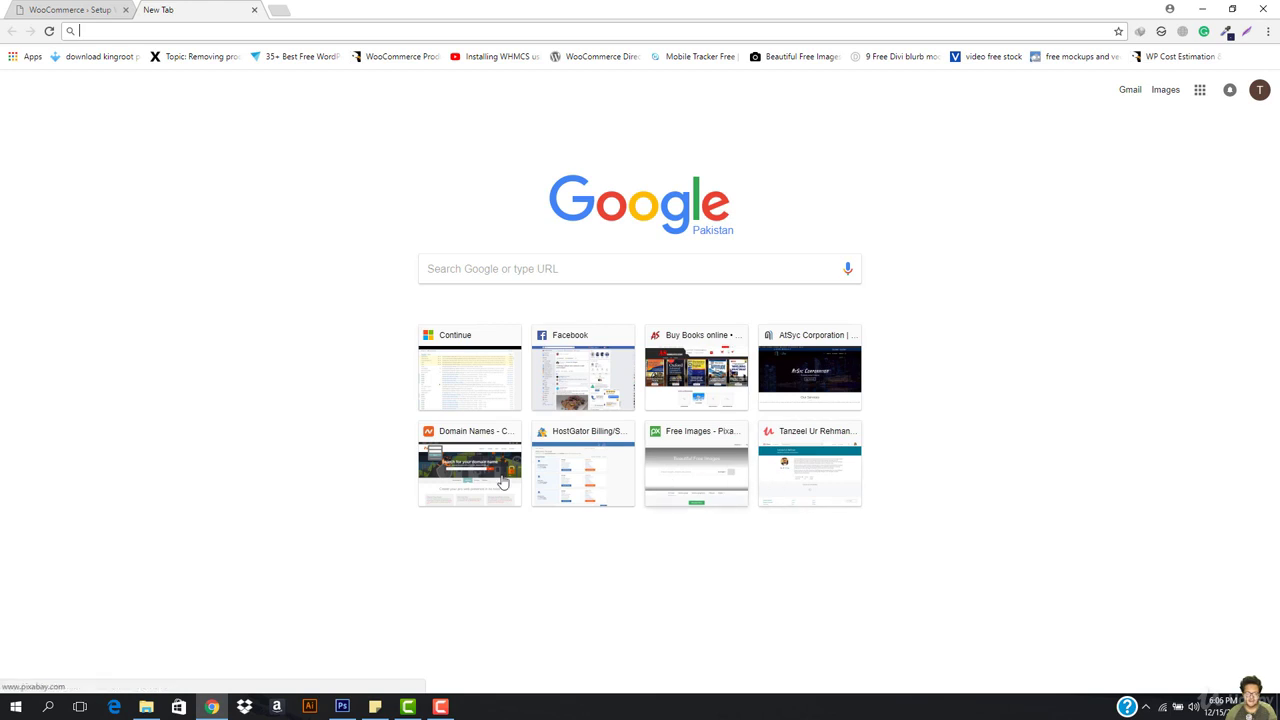
left_click(646, 497)
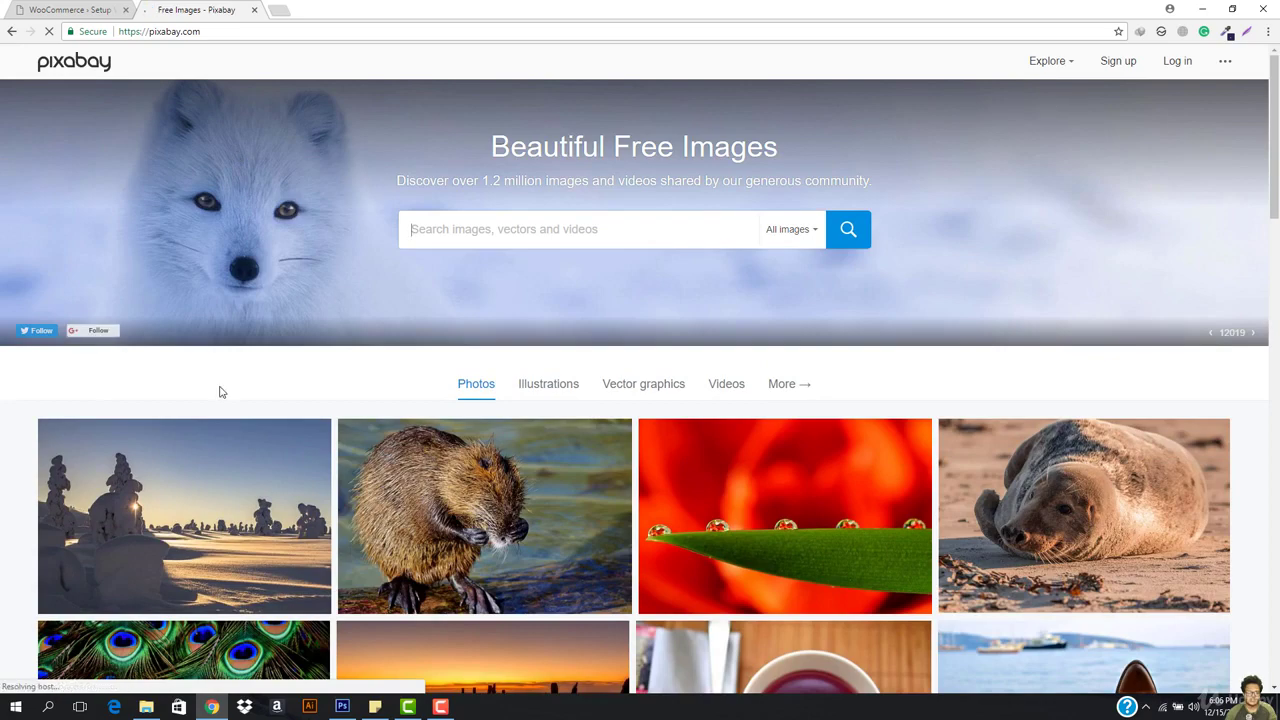
scroll(614, 540, "down", 4)
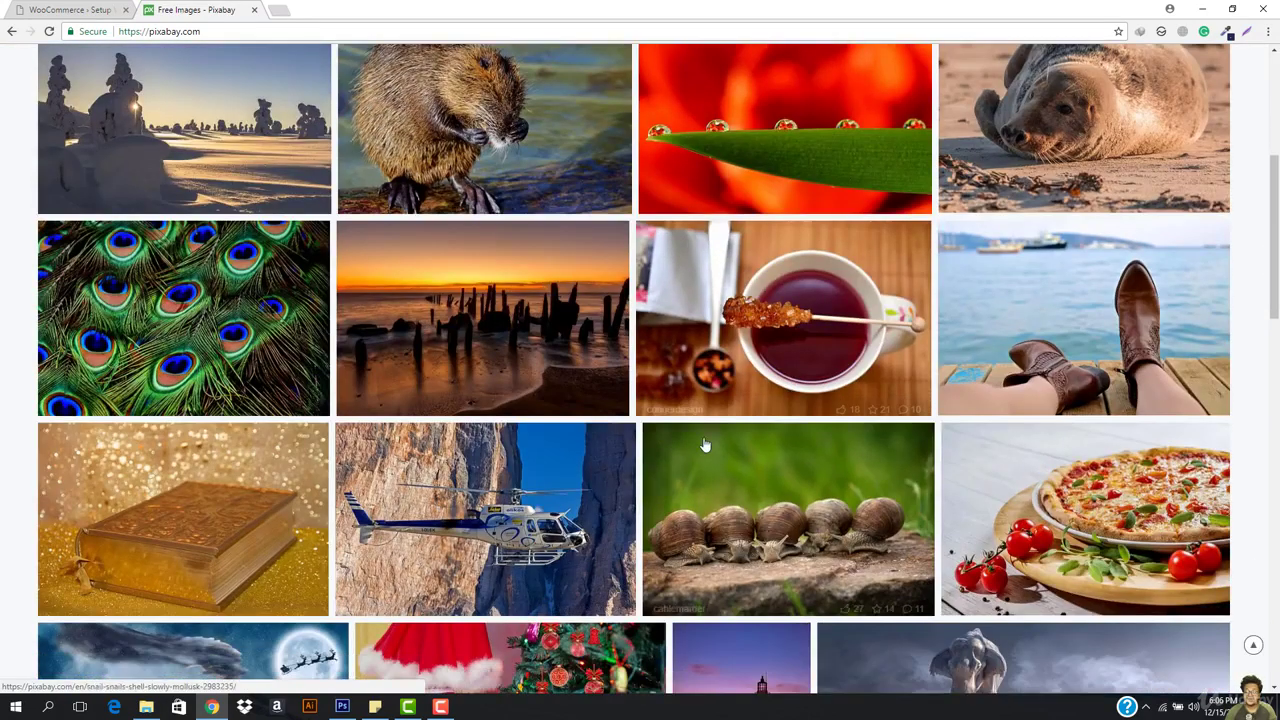
scroll(705, 452, "down", 7)
scroll(728, 477, "down", 5)
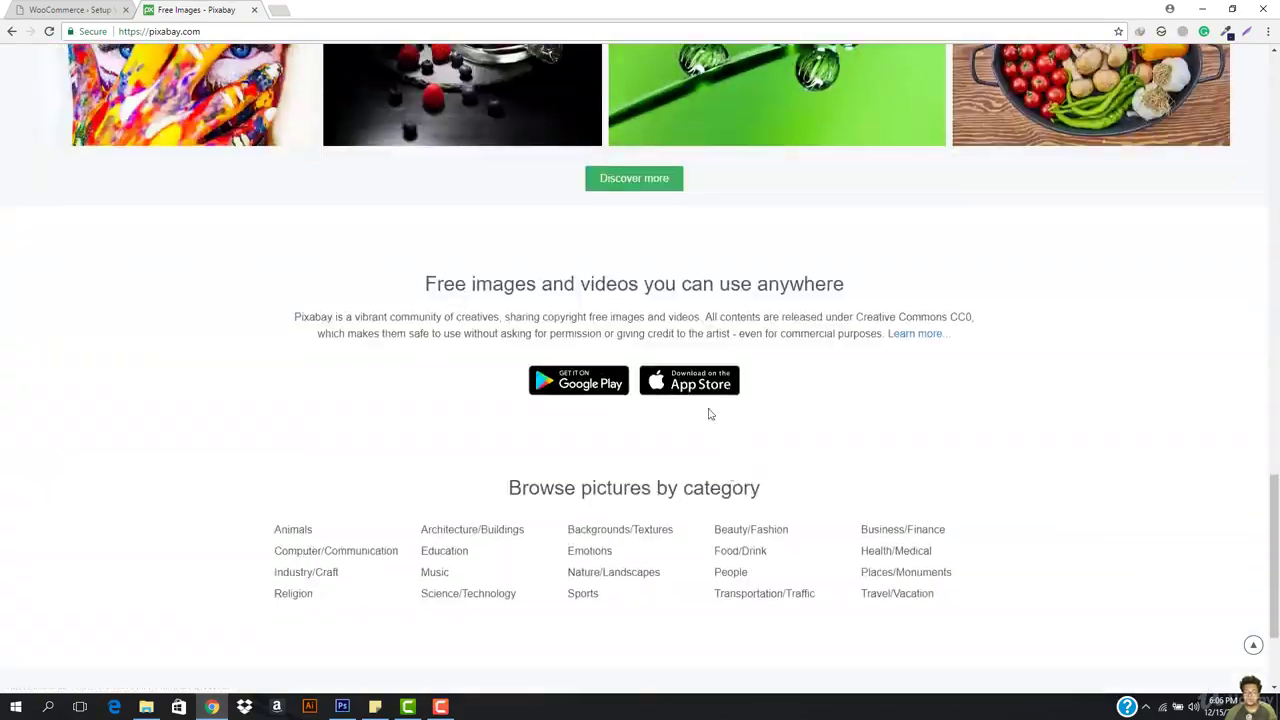
scroll(612, 458, "up", 5)
scroll(612, 458, "up", 11)
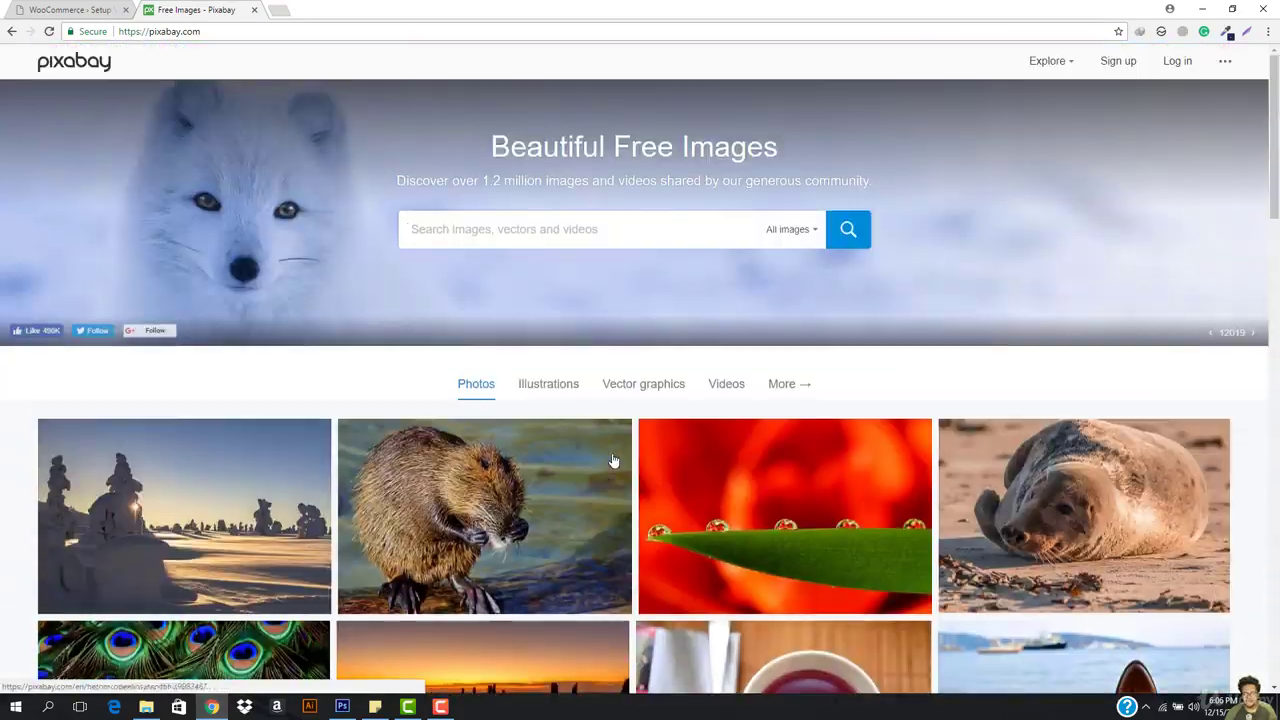
left_click(254, 10)
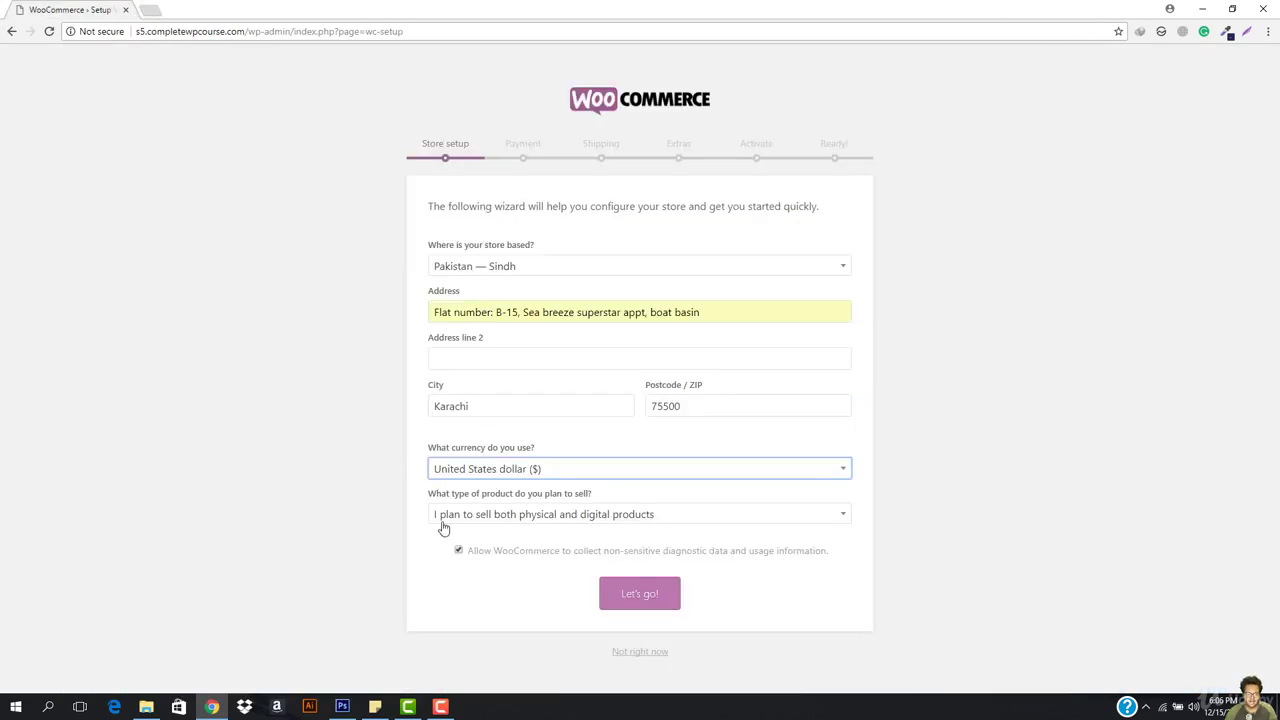
- Choose 'I plan to sell both physical and digital products' and submit with Let's go!
left_click(548, 516)
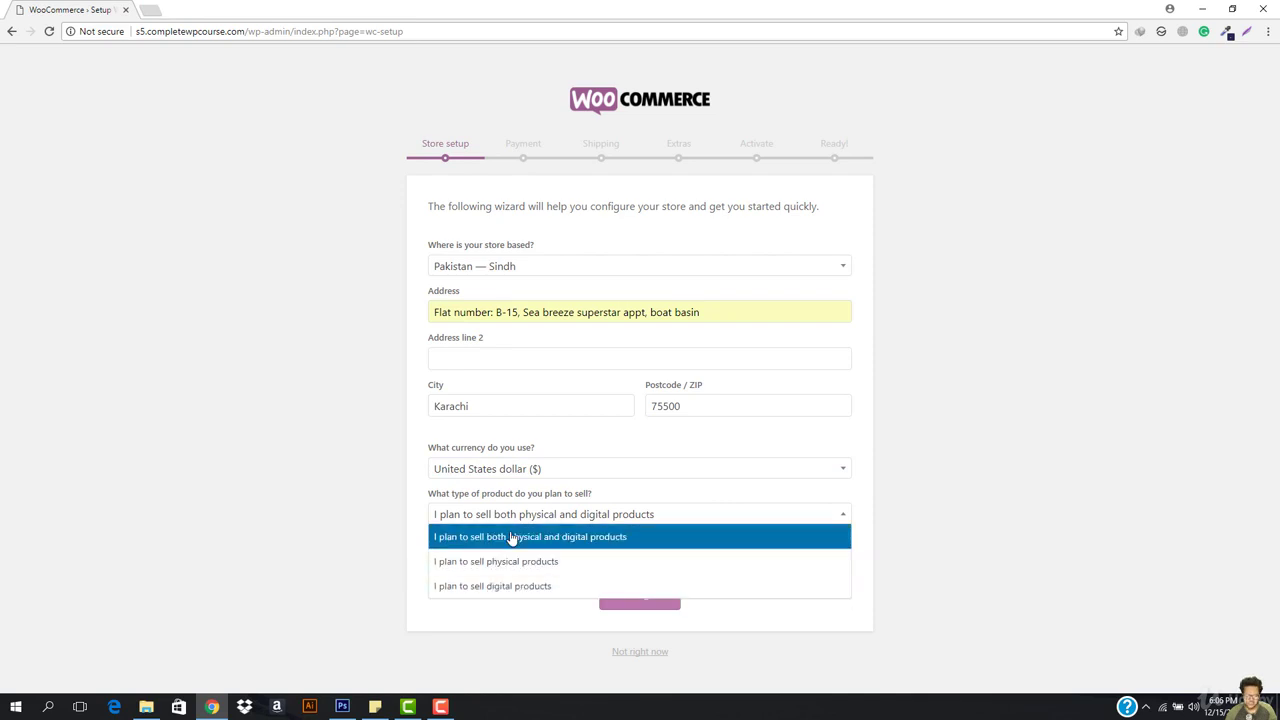
left_click(512, 538)
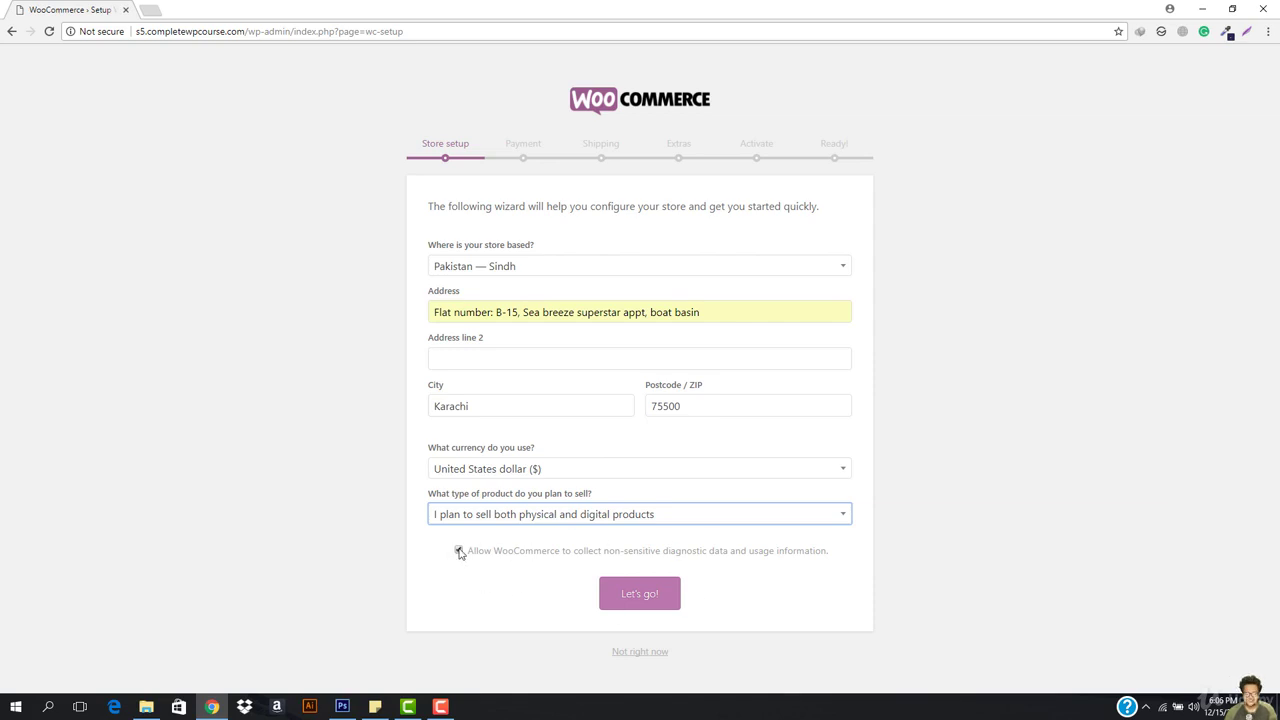
left_click(637, 597)
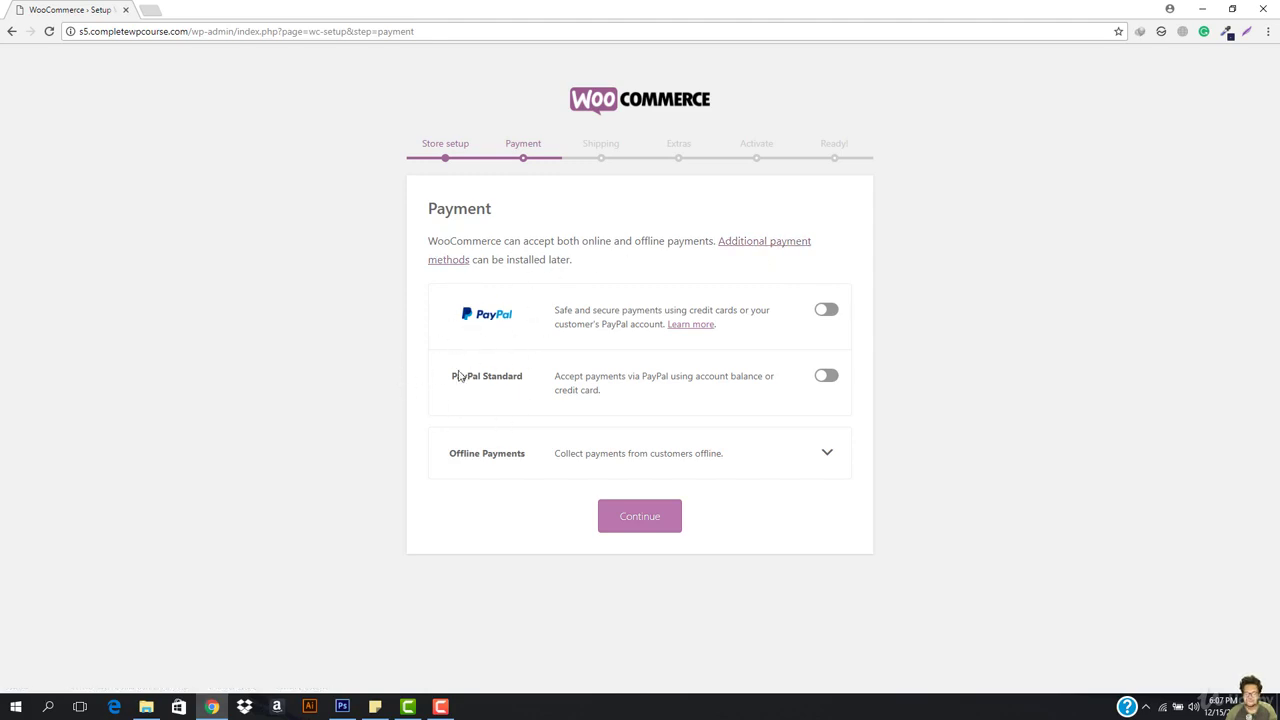
- Review the Check, BACS and Cash on delivery options, leaving all disabled, and continue to Shipping
left_click(831, 451)
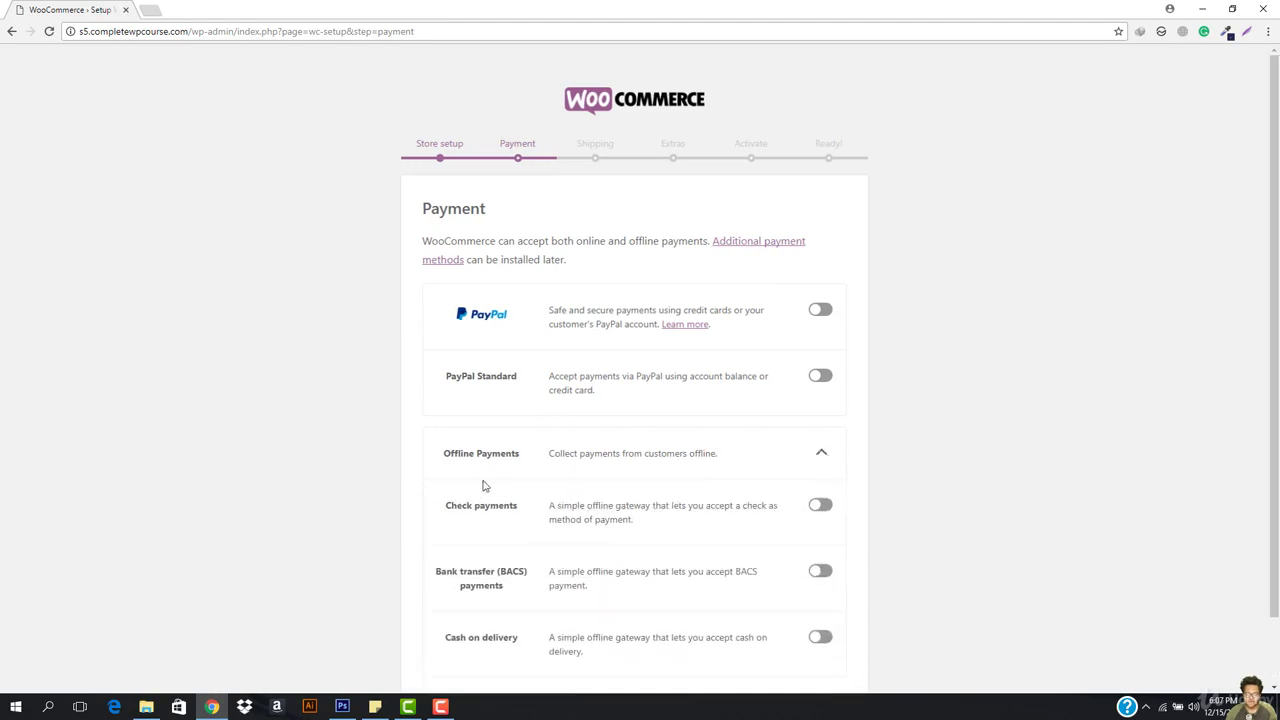
scroll(575, 418, "down", 1)
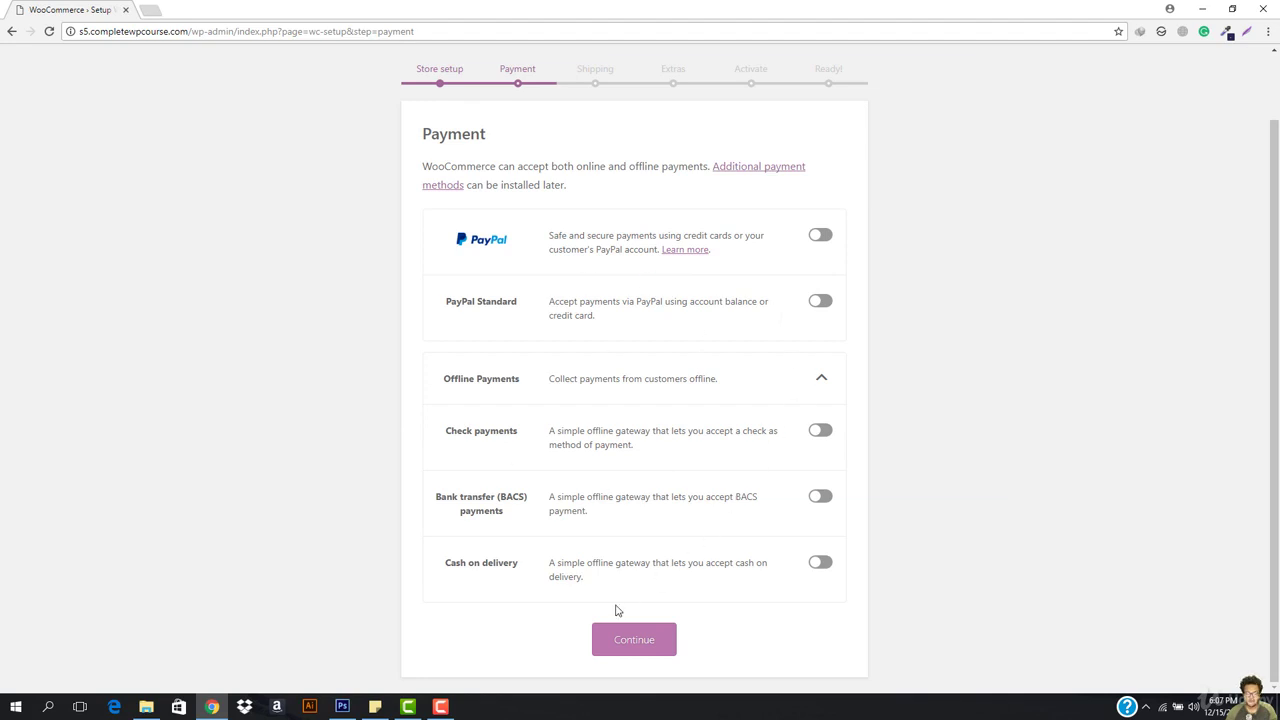
left_click(620, 636)
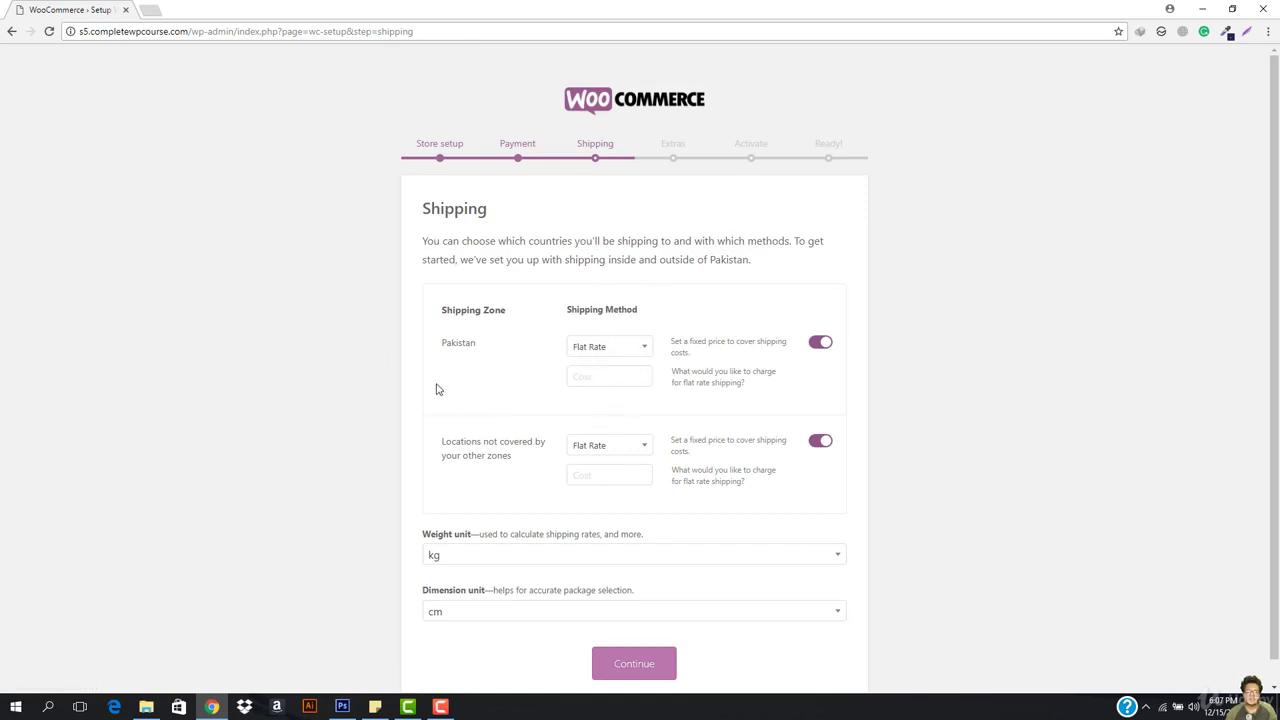
- Enter flat-rate shipping costs of 10 for Pakistan and 50 for all other locations, then continue
left_click(605, 375)
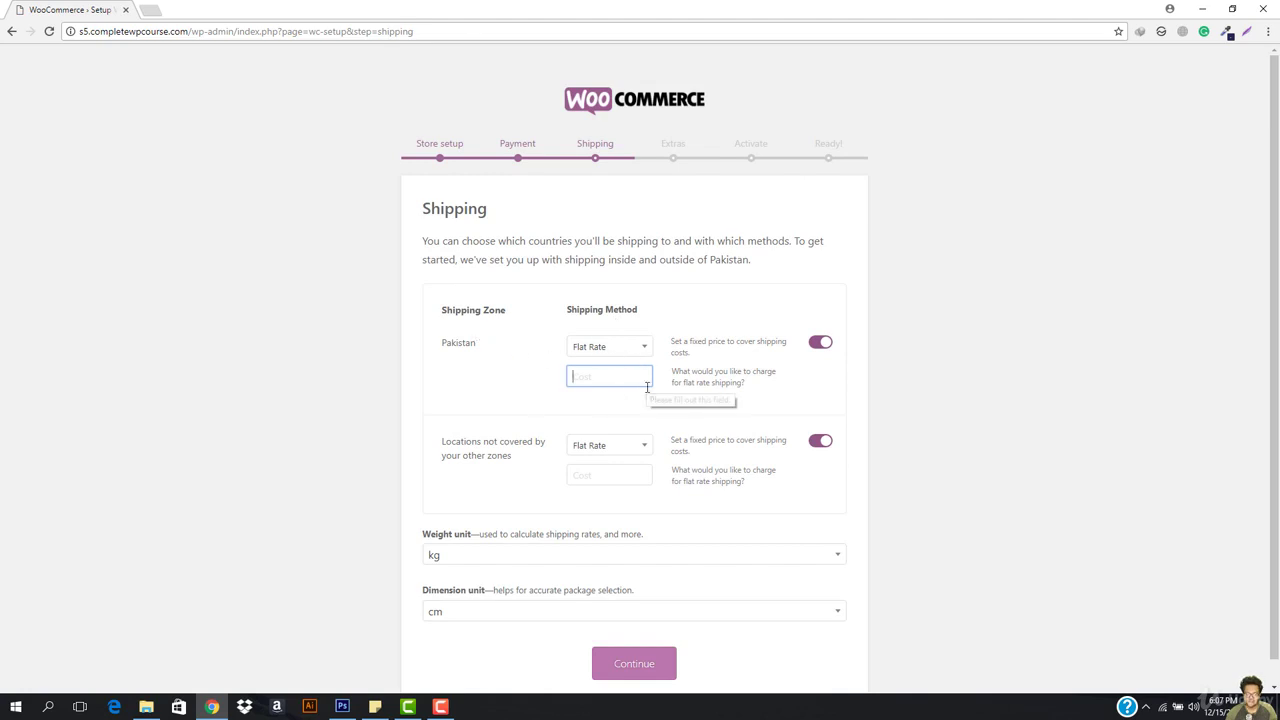
type("10")
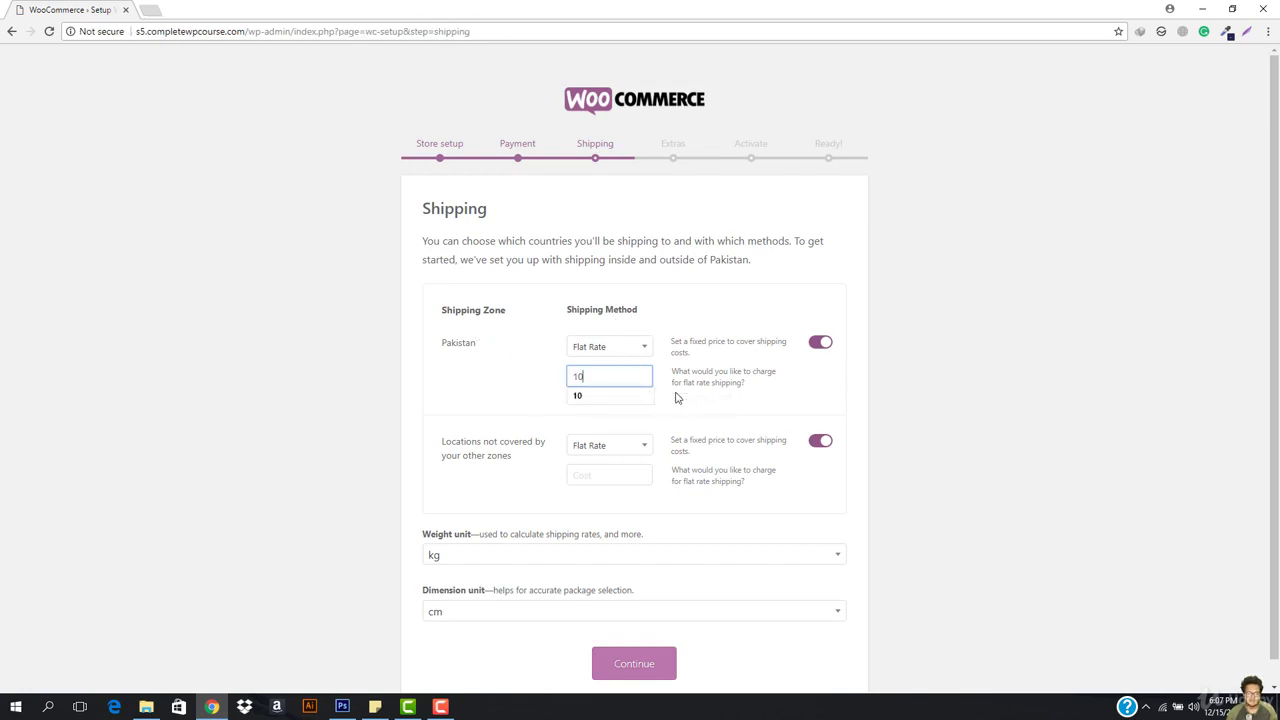
left_click(607, 478)
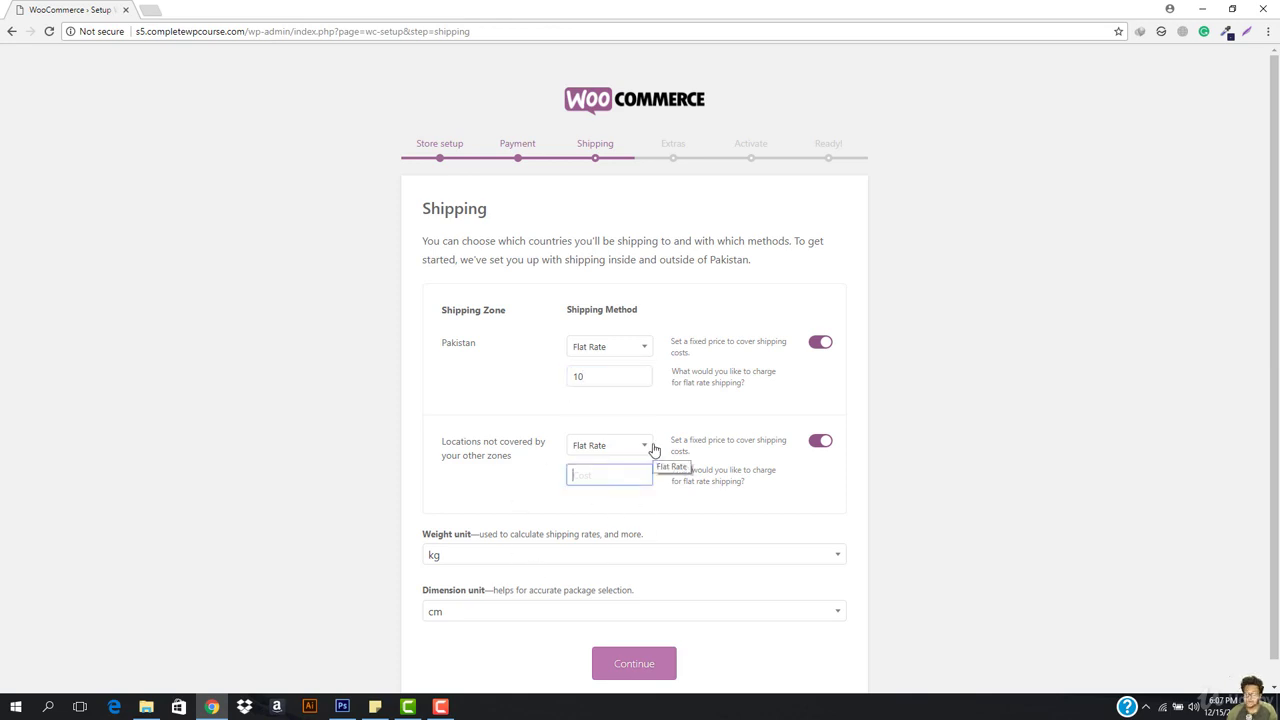
type("50")
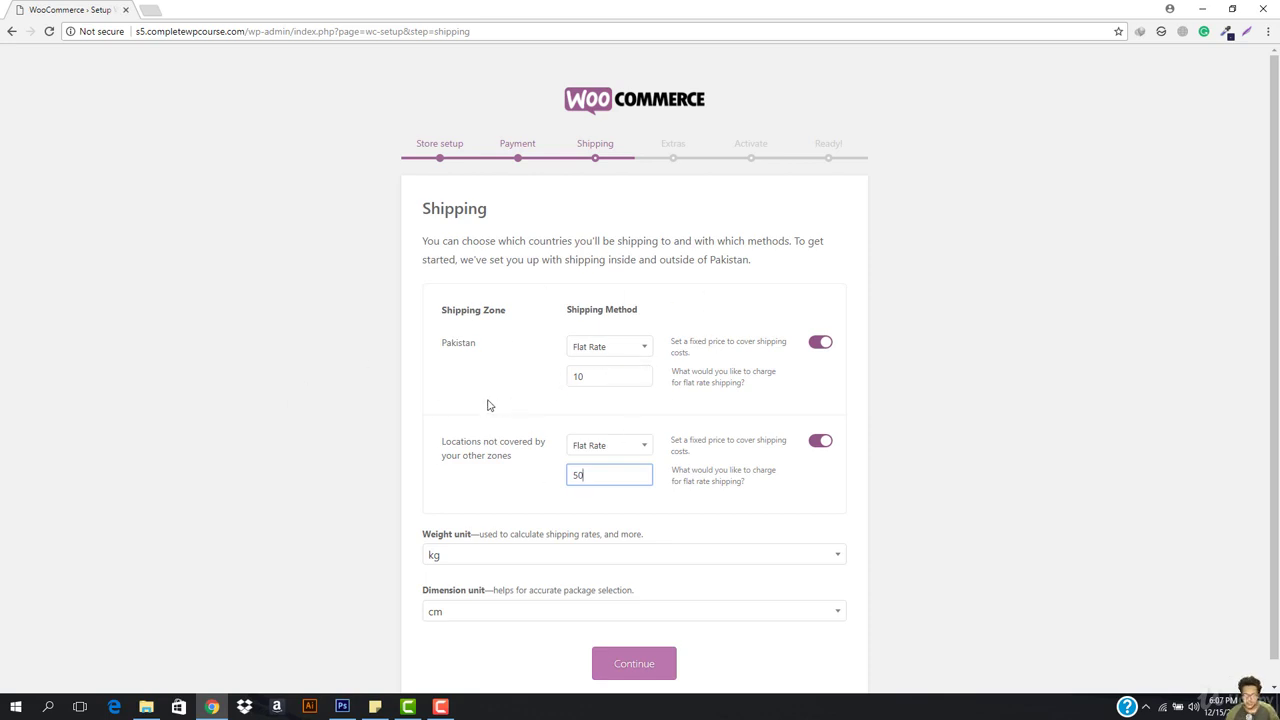
scroll(583, 351, "down", 1)
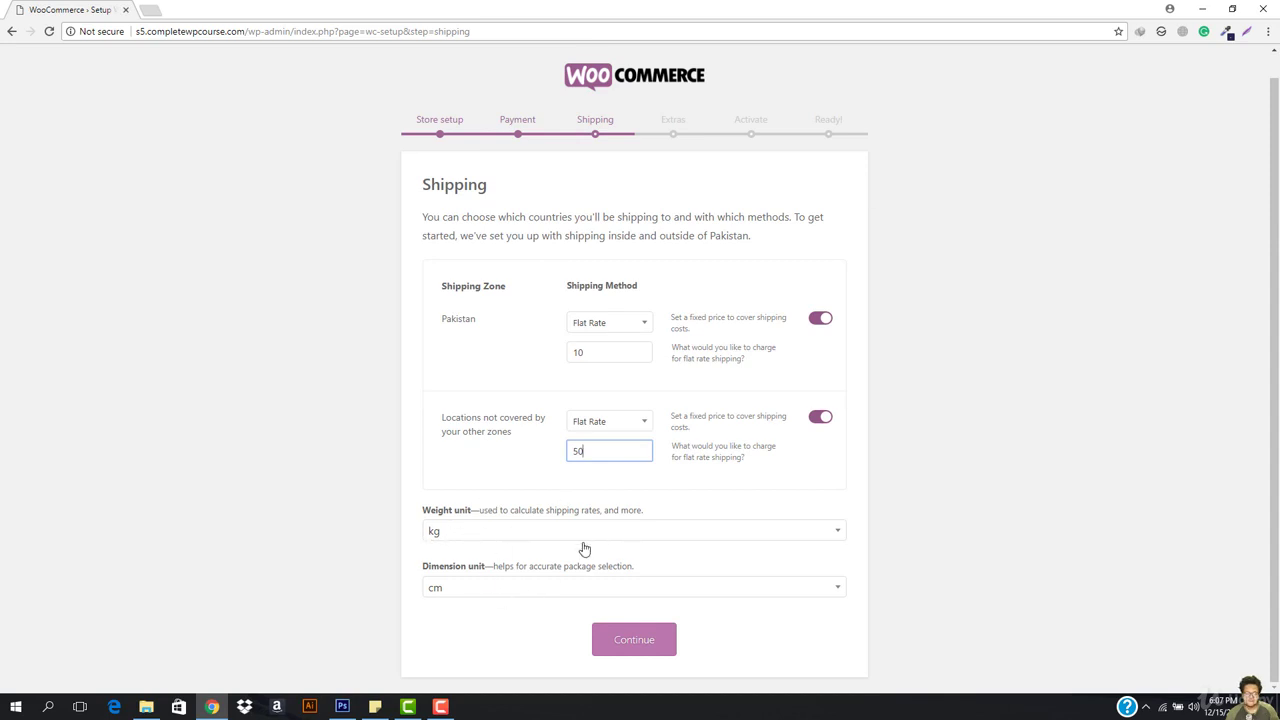
left_click(648, 637)
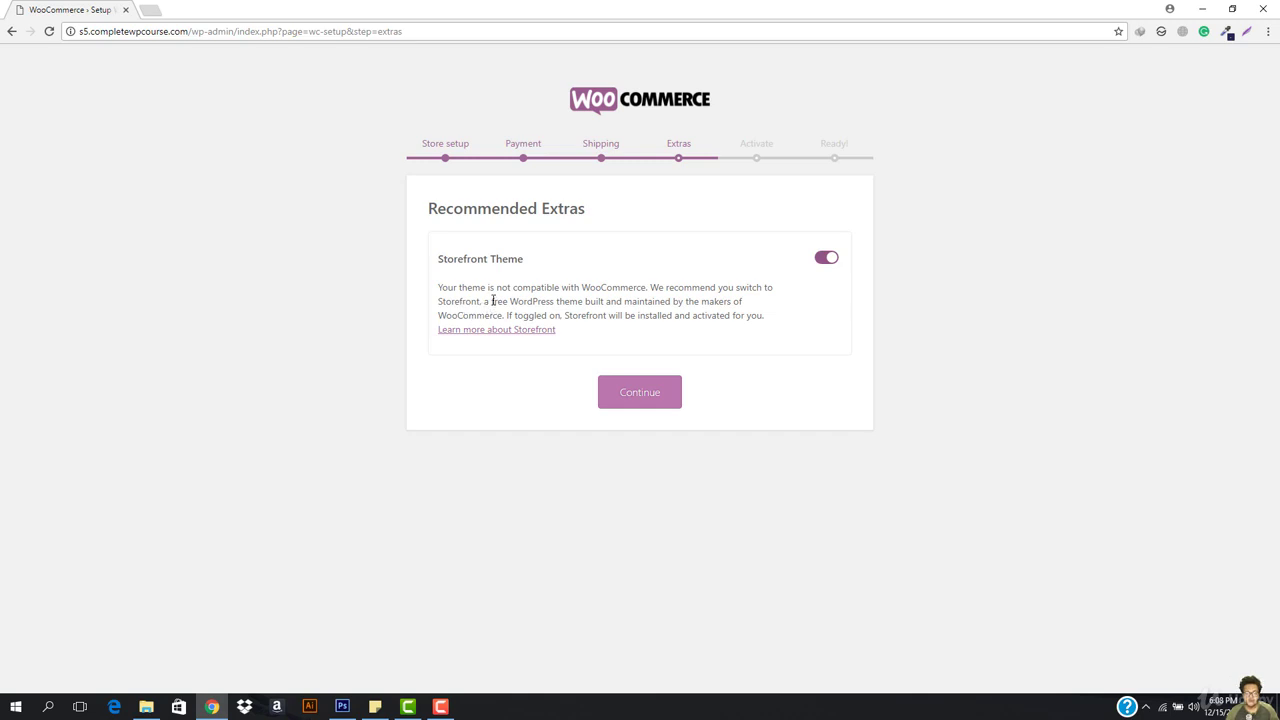
- Keep the Storefront Theme install enabled on Recommended Extras and continue
left_click_drag(492, 301, 643, 303)
left_click(643, 314)
left_click(617, 398)
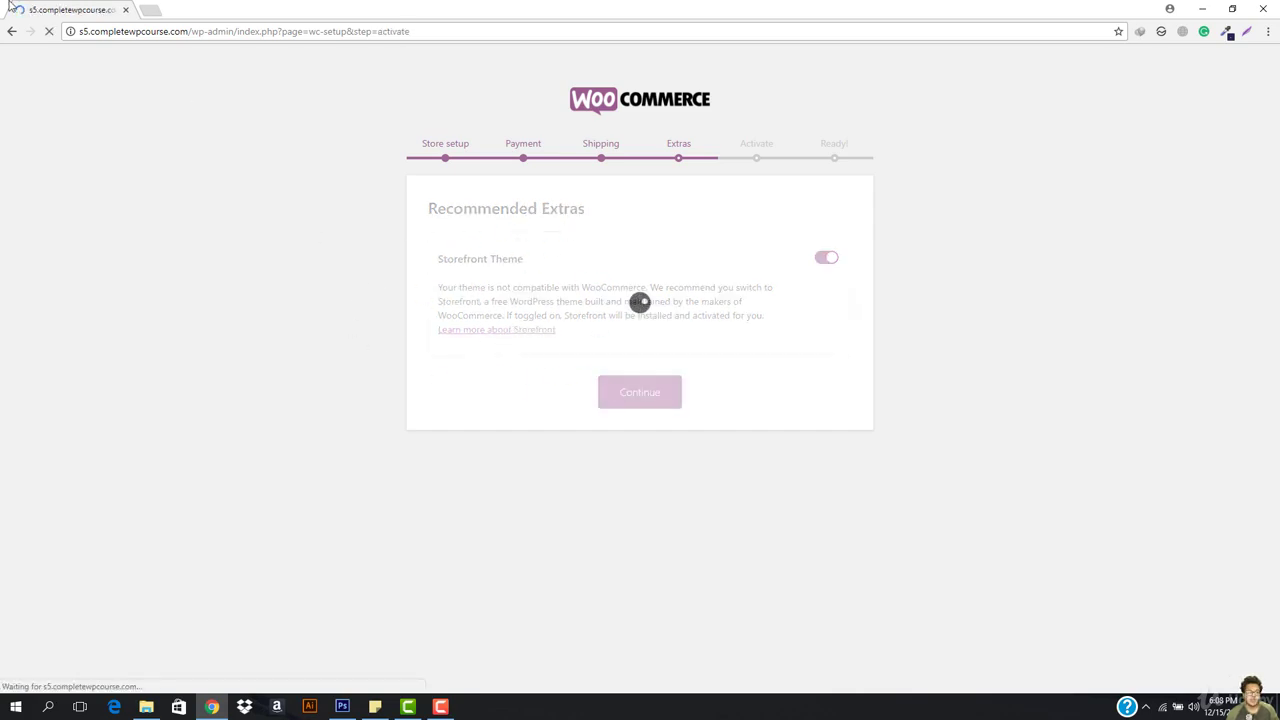
- Skip the Jetpack connection, then leave the Ready page for the WordPress dashboard
scroll(751, 249, "down", 1)
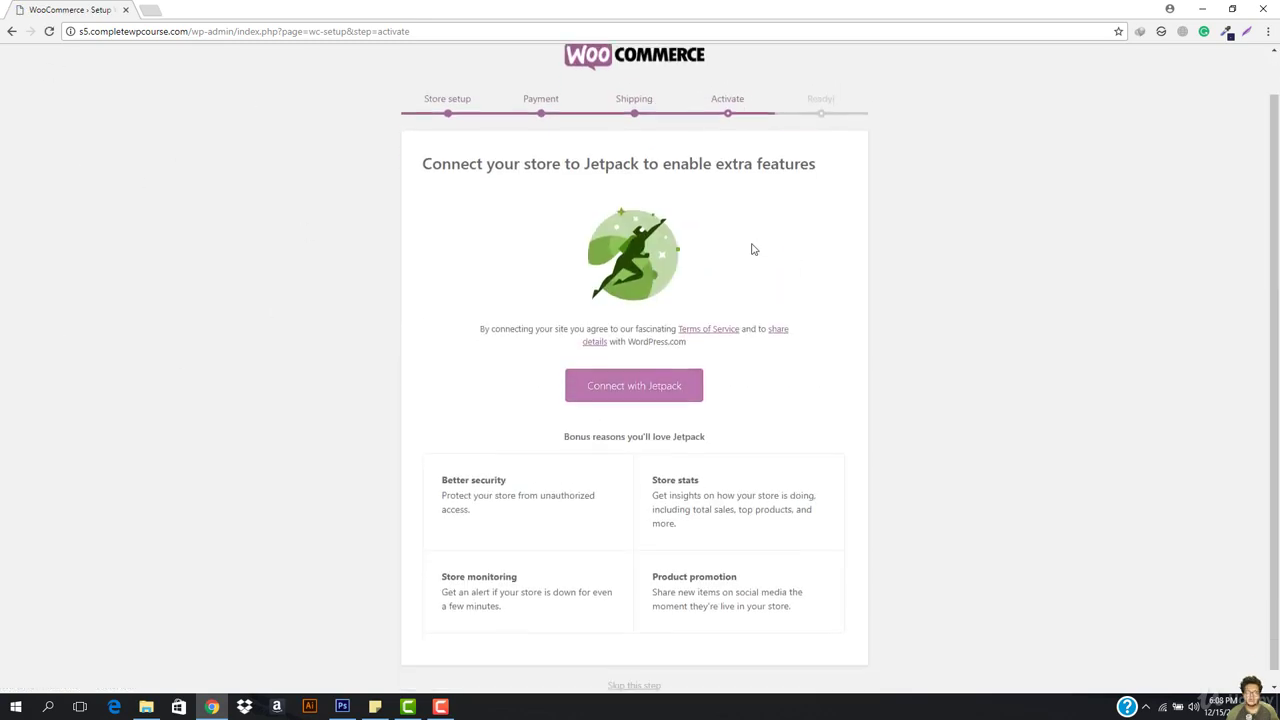
left_click(638, 674)
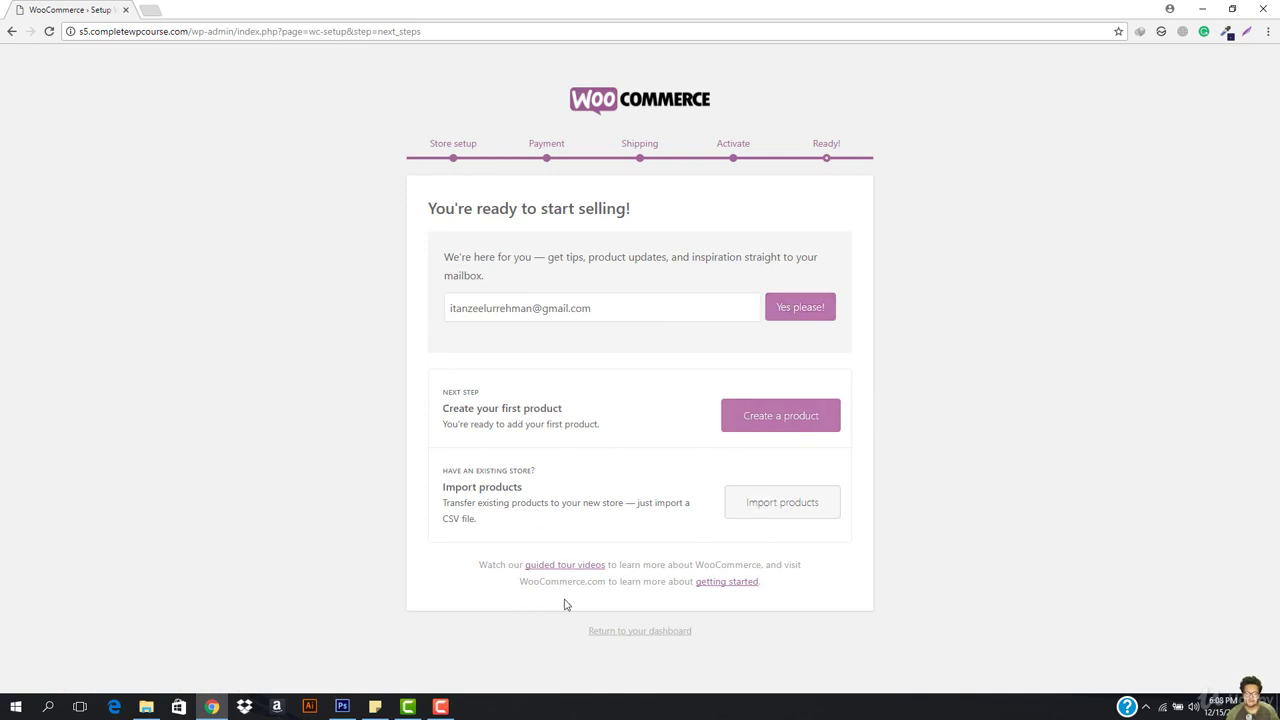
left_click(589, 638)
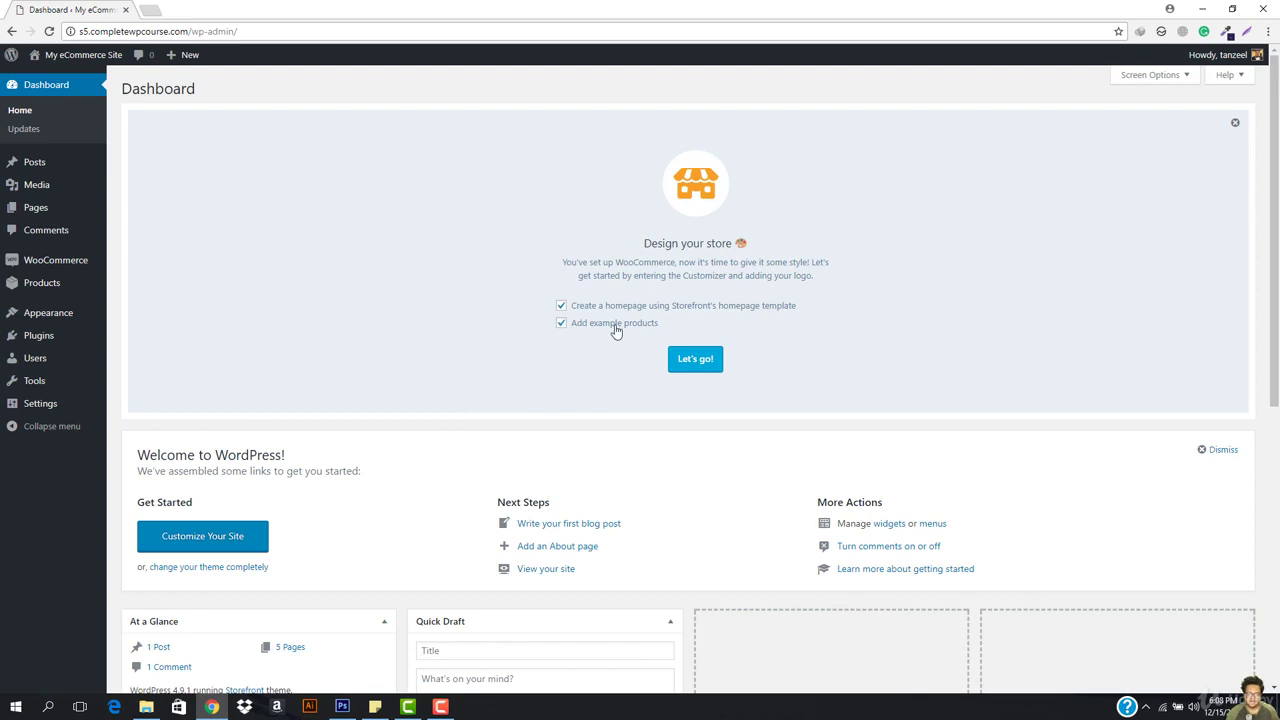
- Open Visit Site in a new tab and check the Storefront front page and its empty $0.00 cart
mouse_move(95, 55)
right_click(57, 78)
left_click(104, 86)
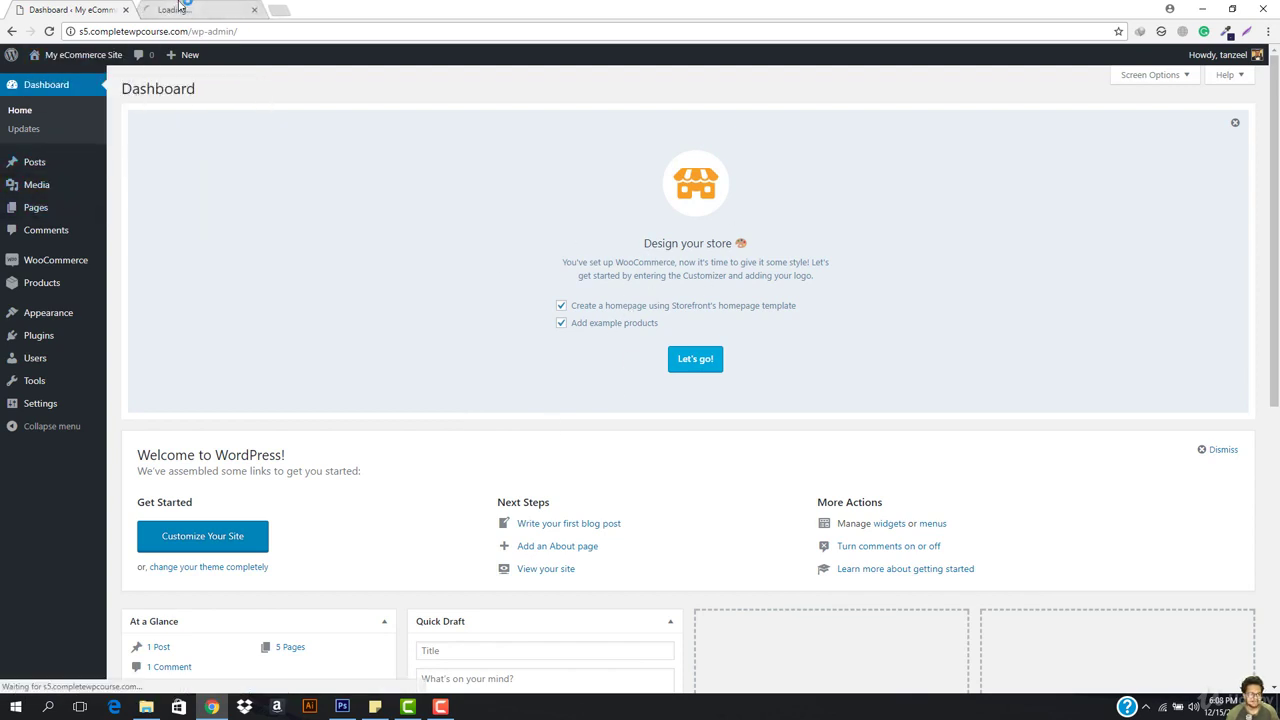
left_click(150, 6)
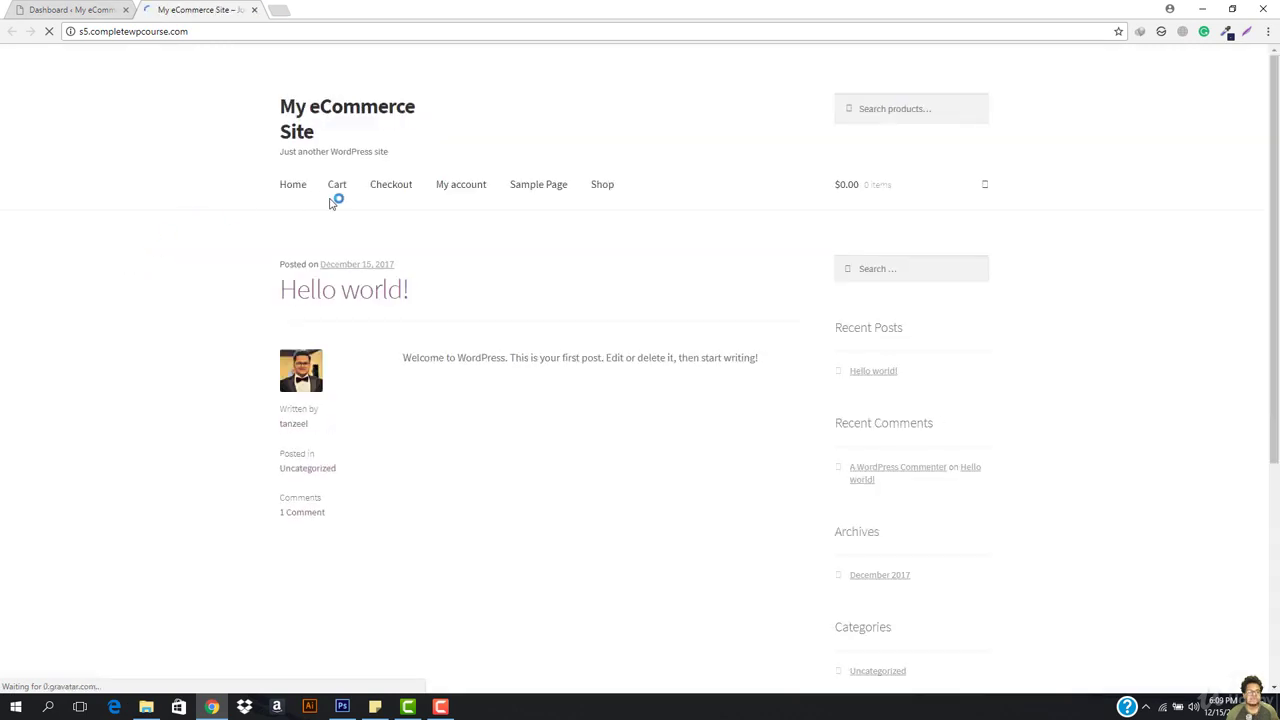
scroll(486, 449, "down", 3)
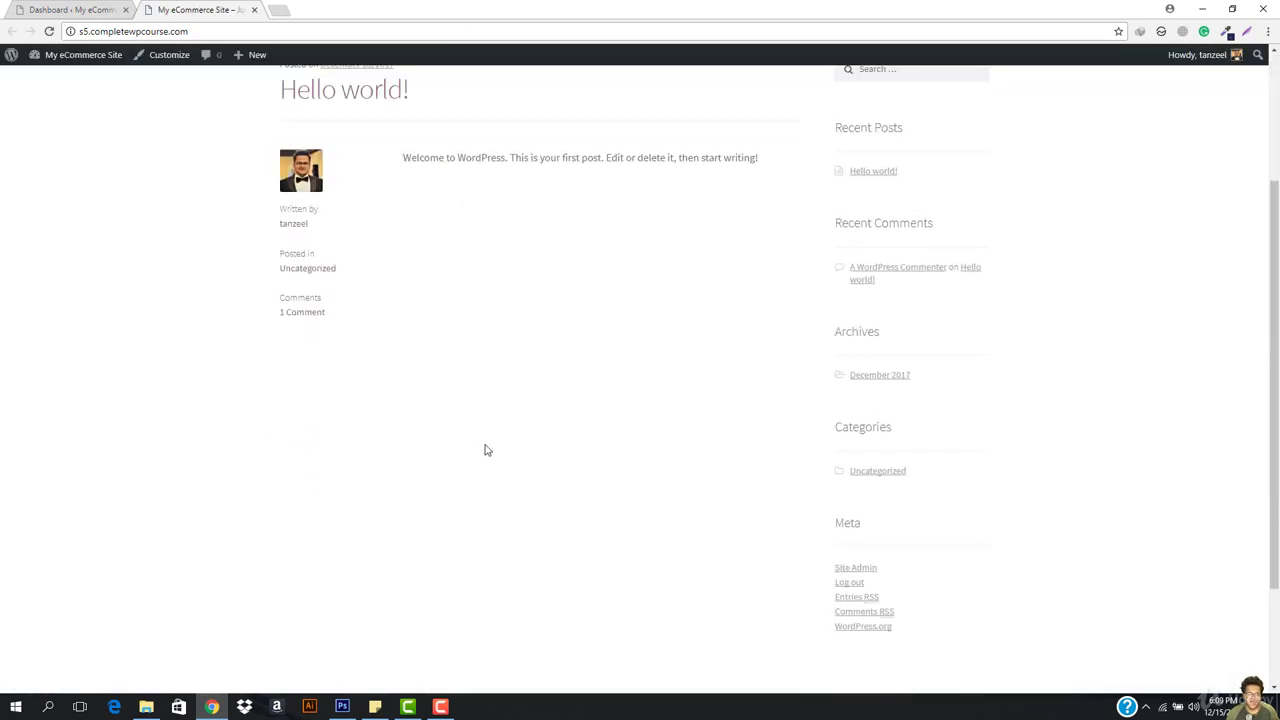
scroll(477, 456, "up", 3)
scroll(429, 460, "down", 4)
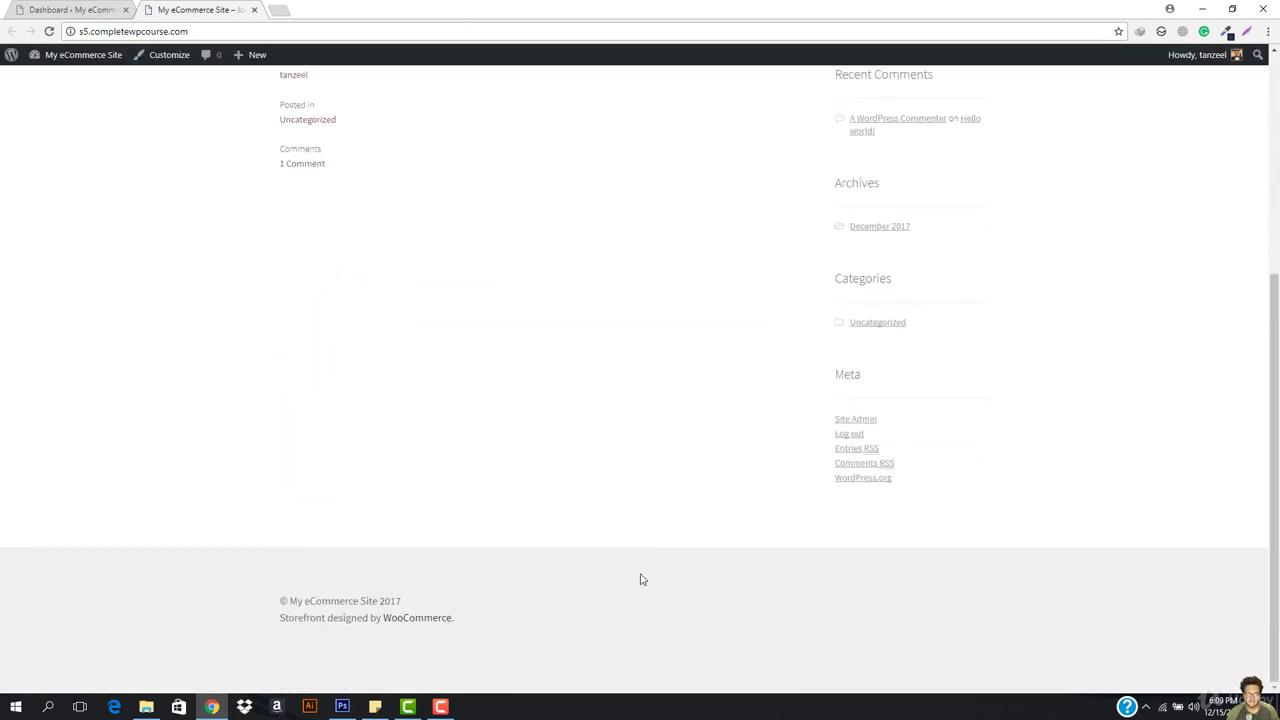
scroll(351, 537, "up", 4)
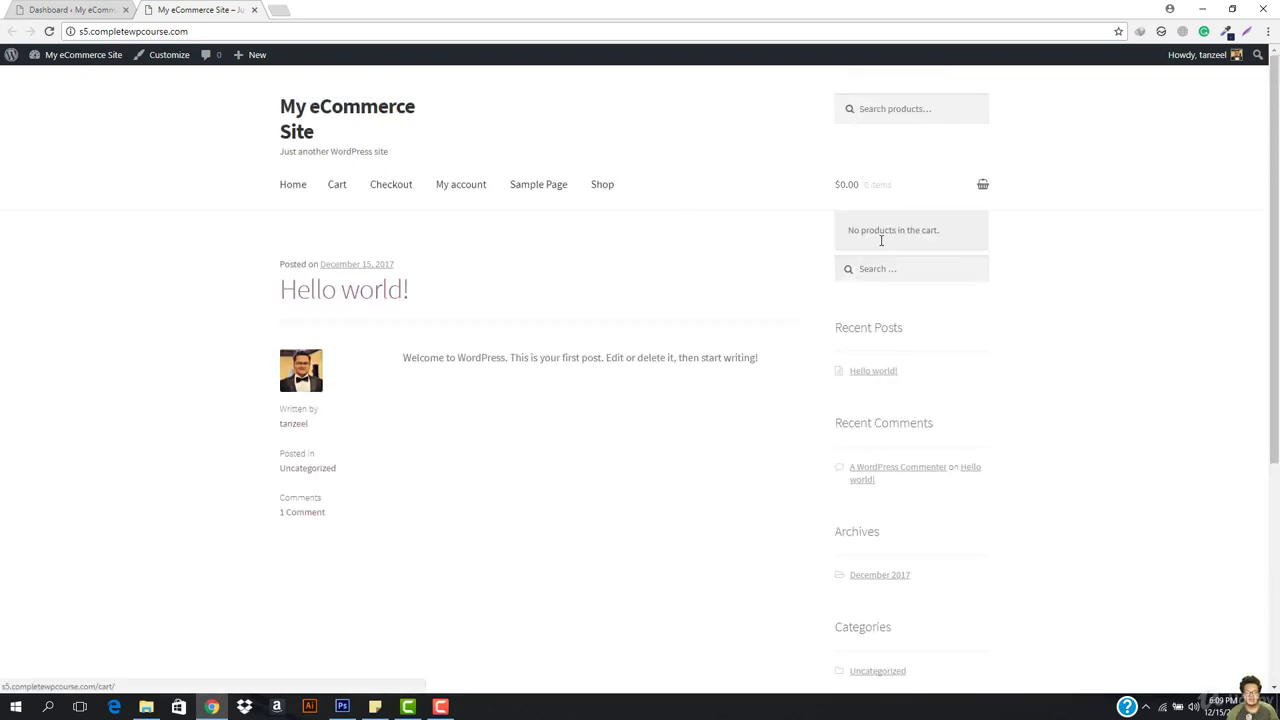
mouse_move(879, 210)
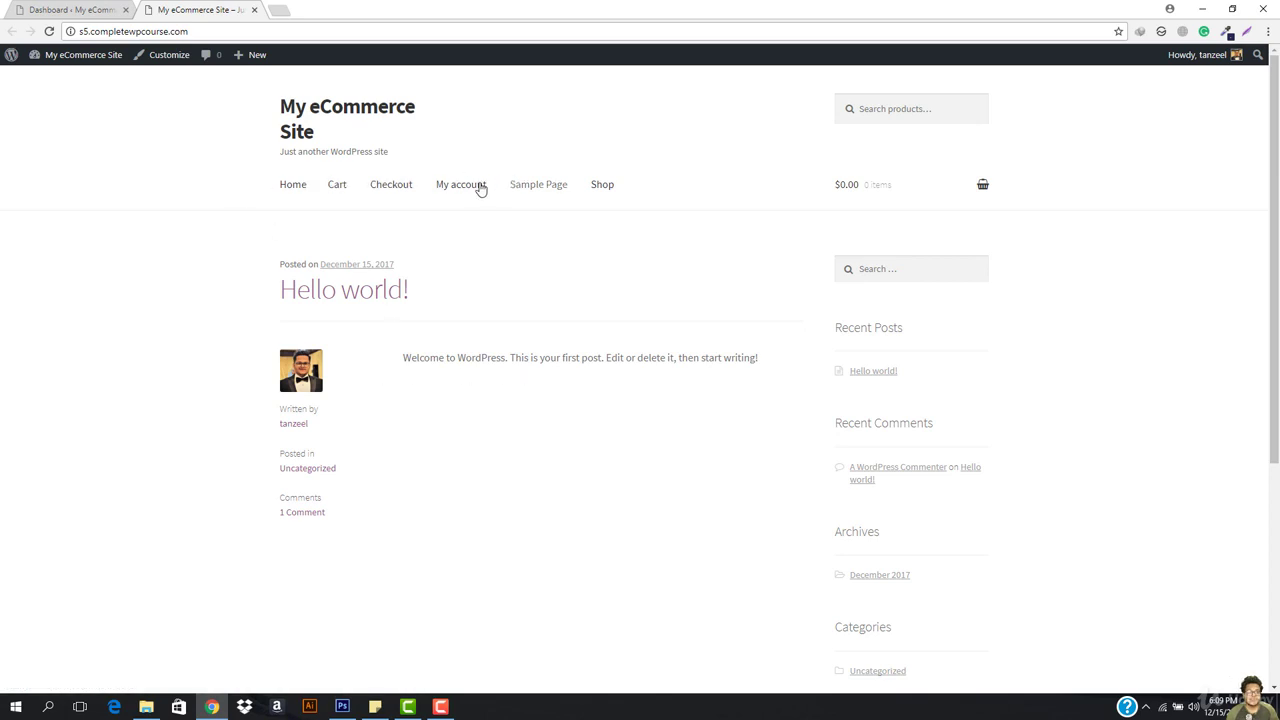
- Visit the store's Cart and Checkout pages, then open My account
left_click(345, 189)
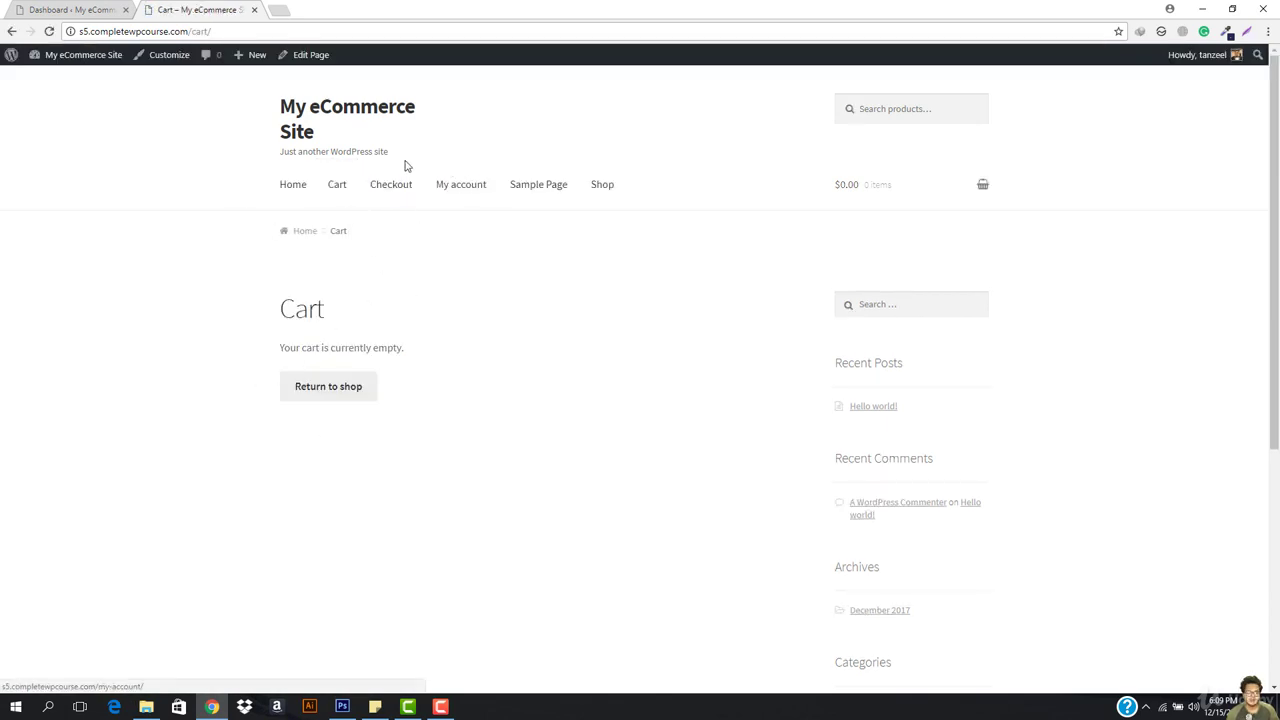
left_click(385, 196)
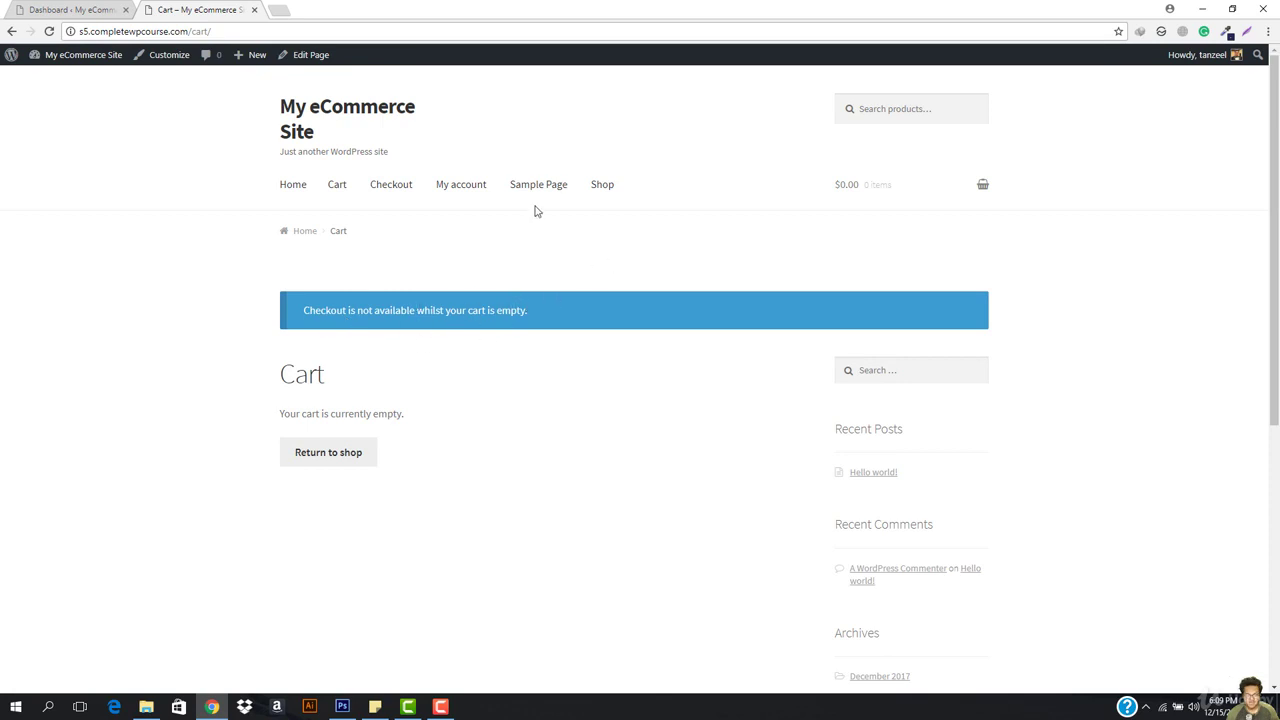
left_click(462, 200)
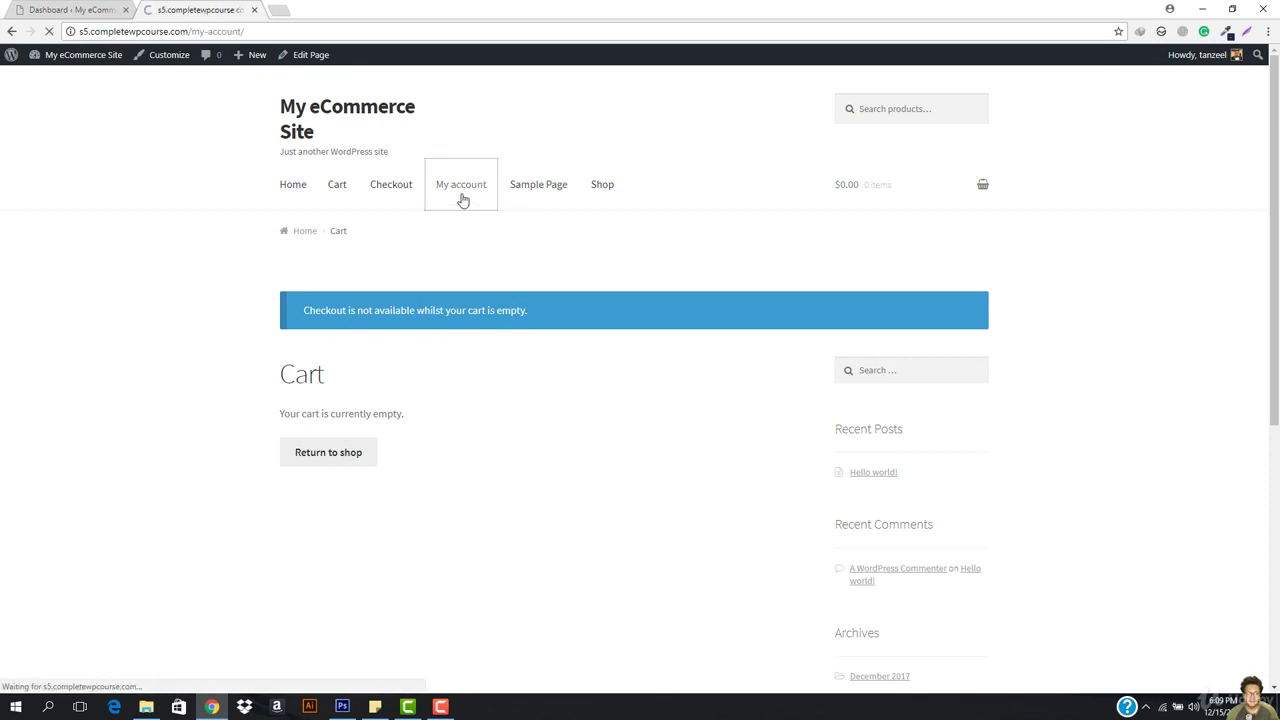
scroll(400, 330, "down", 1)
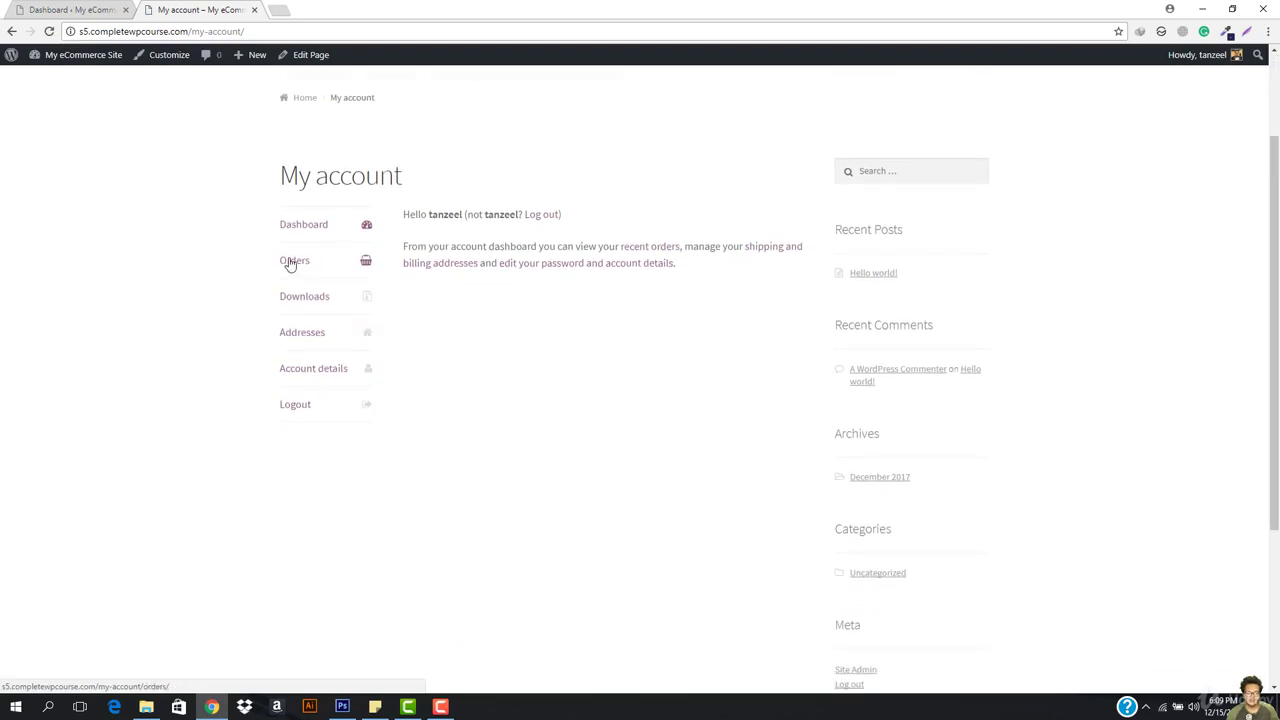
- Check the empty Orders, Downloads and Addresses sections, then return to the home page
left_click(290, 262)
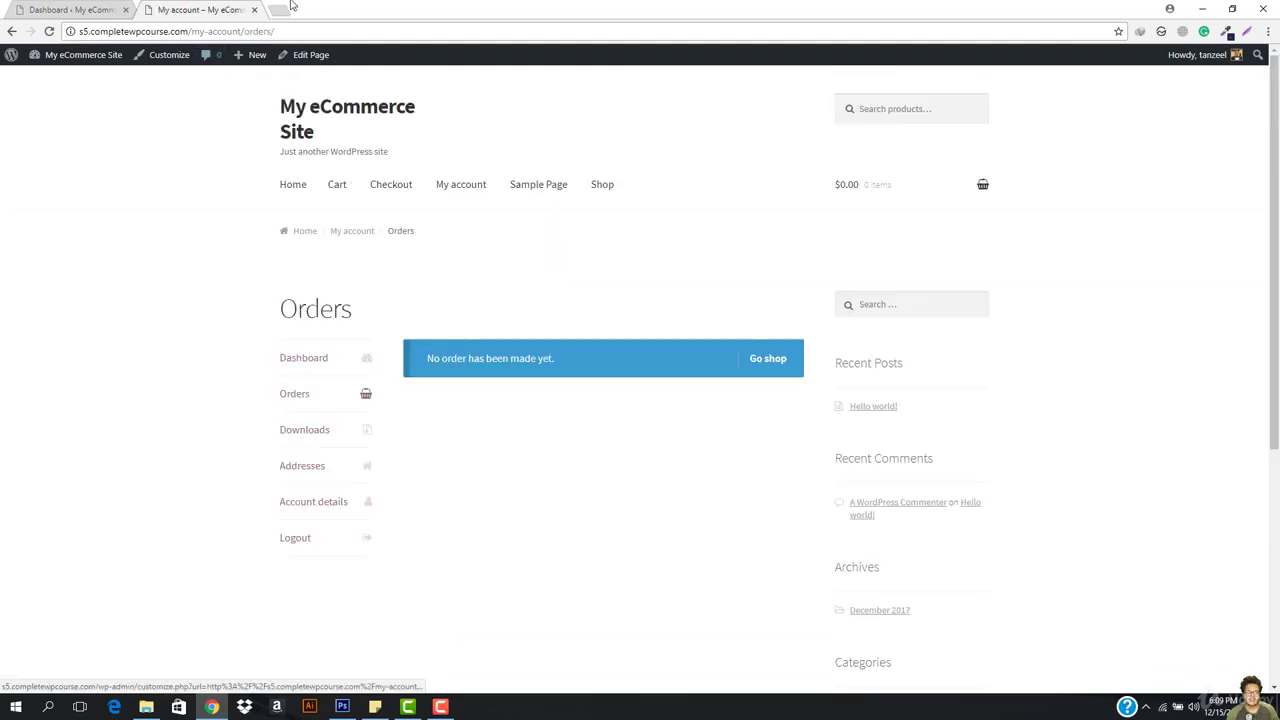
left_click(321, 437)
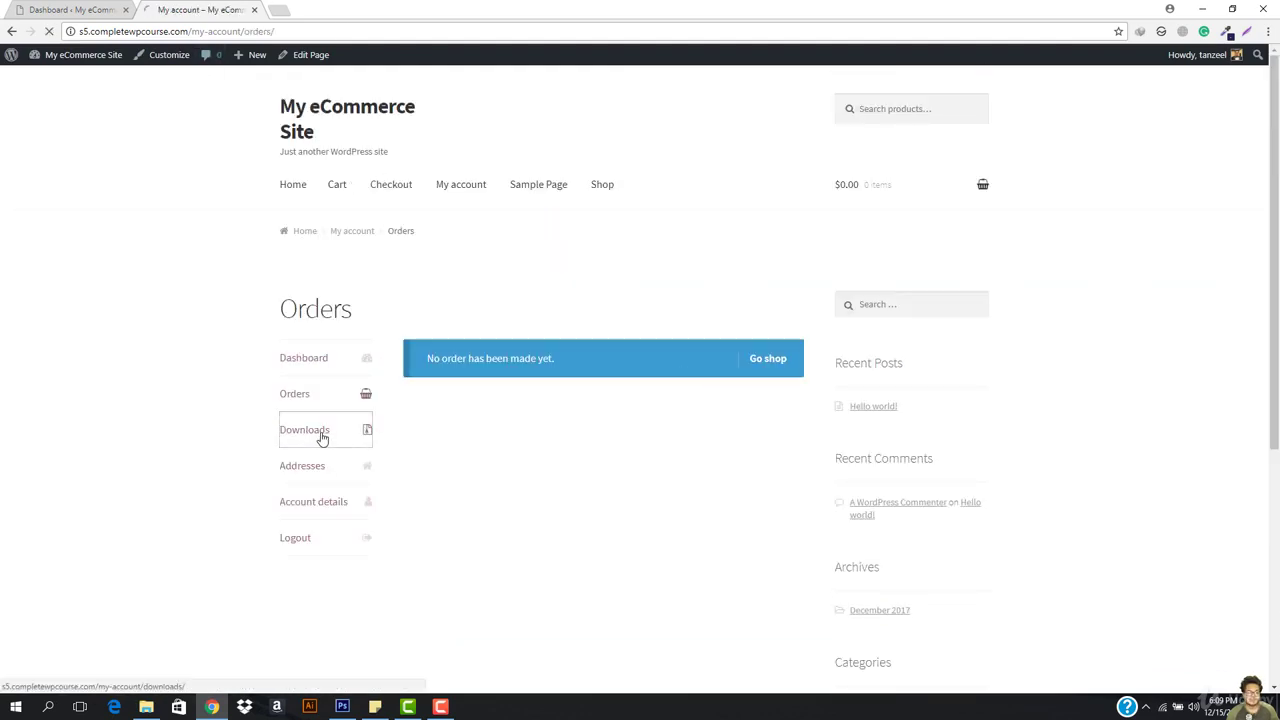
scroll(524, 397, "down", 2)
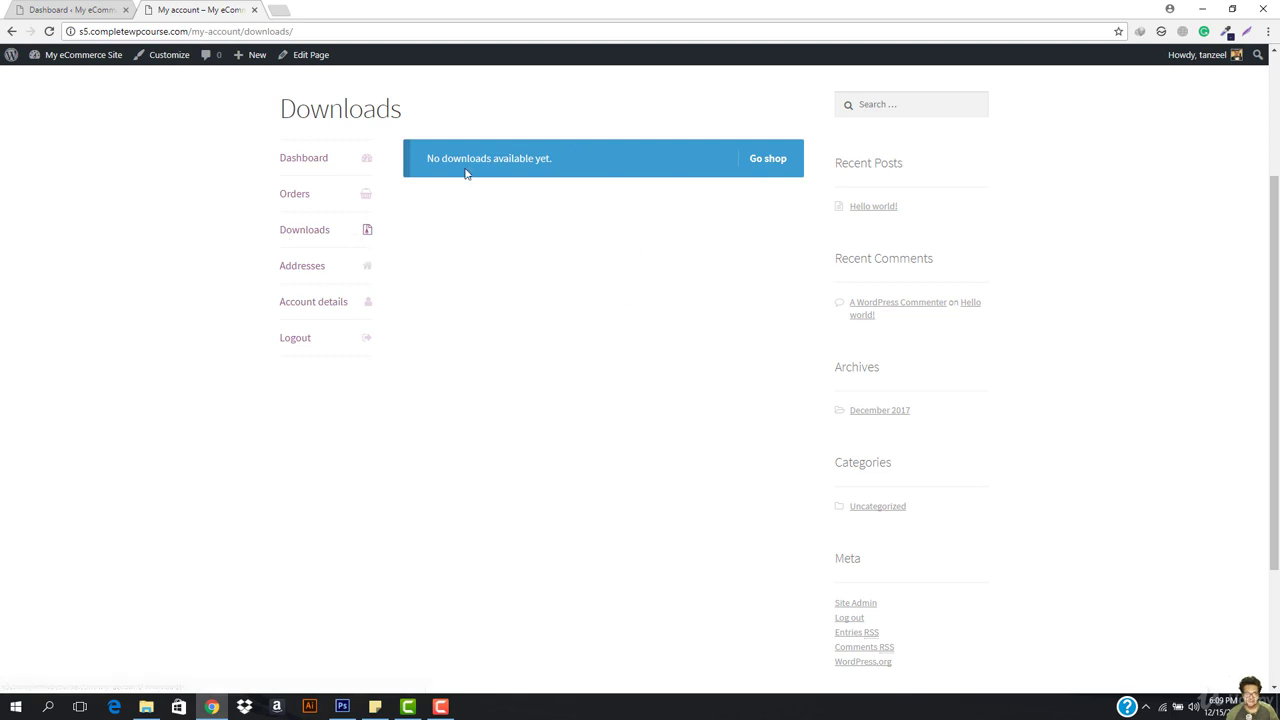
left_click(302, 266)
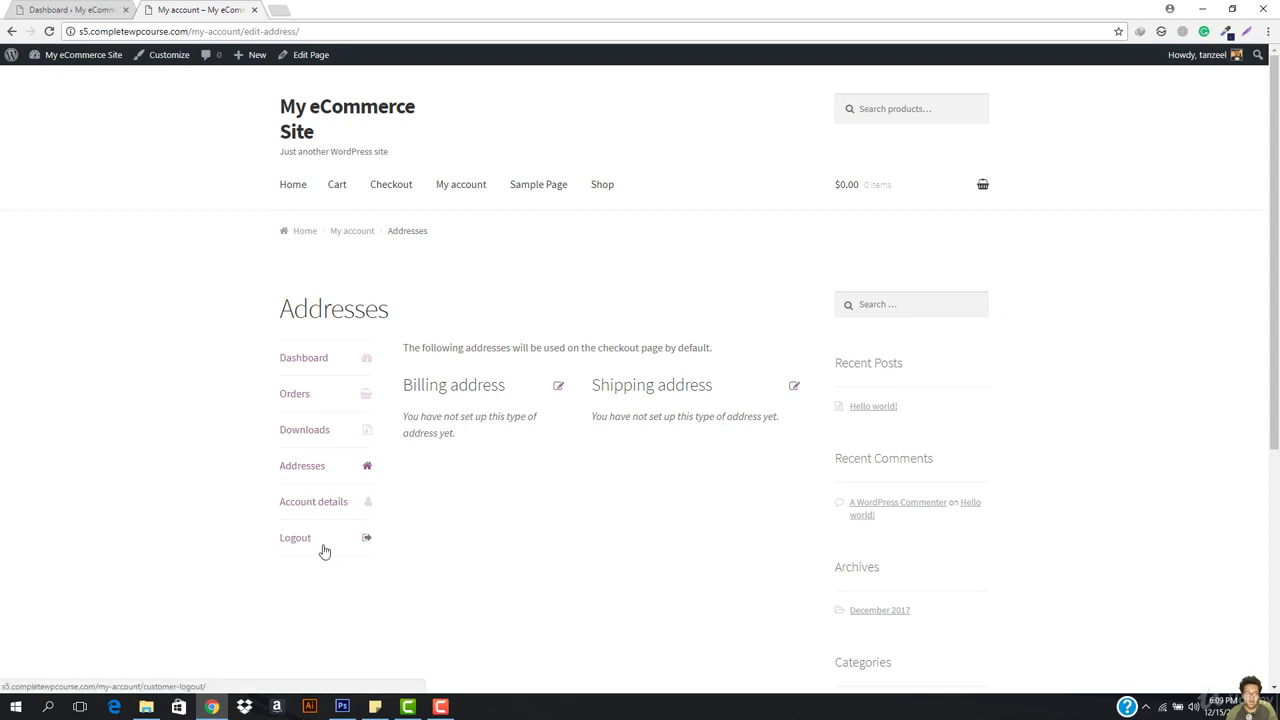
left_click(325, 106)
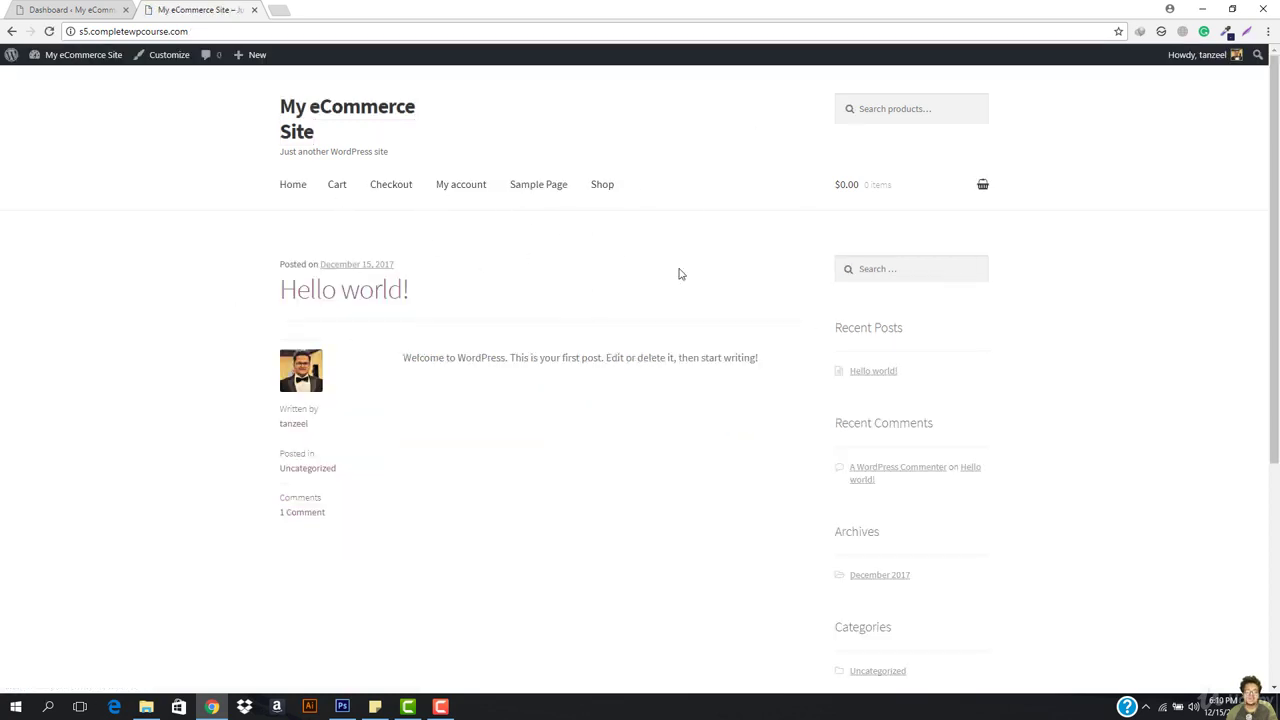
- Back on the Dashboard, apply the Storefront homepage template and example products with Let's go!
left_click(85, 8)
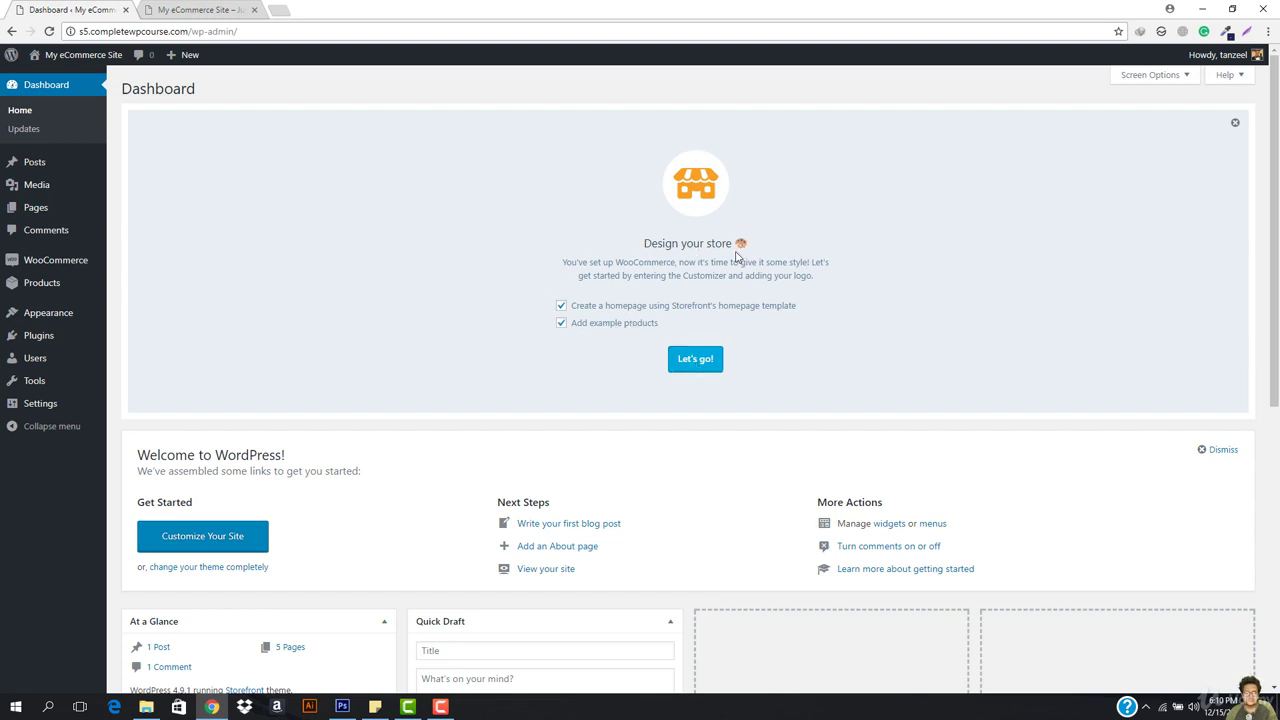
left_click(700, 364)
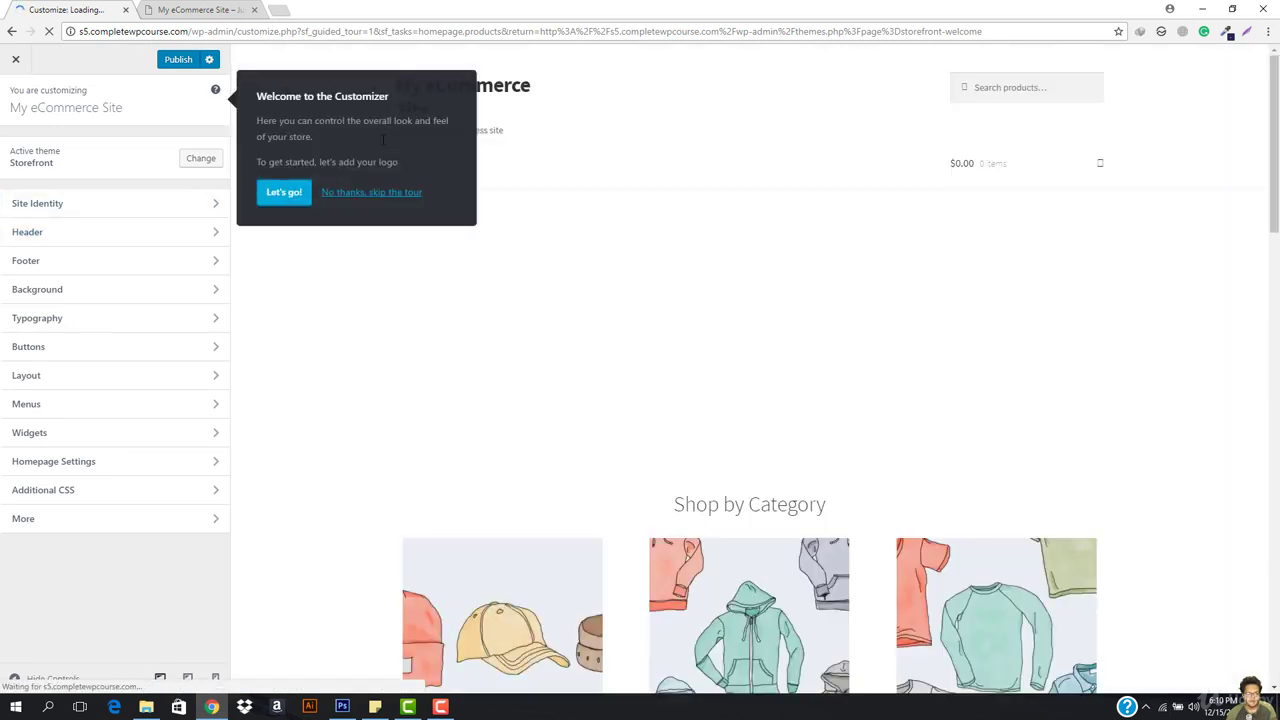
- Scroll through the new homepage preview to review its product sections
scroll(767, 393, "down", 2)
scroll(767, 393, "down", 2)
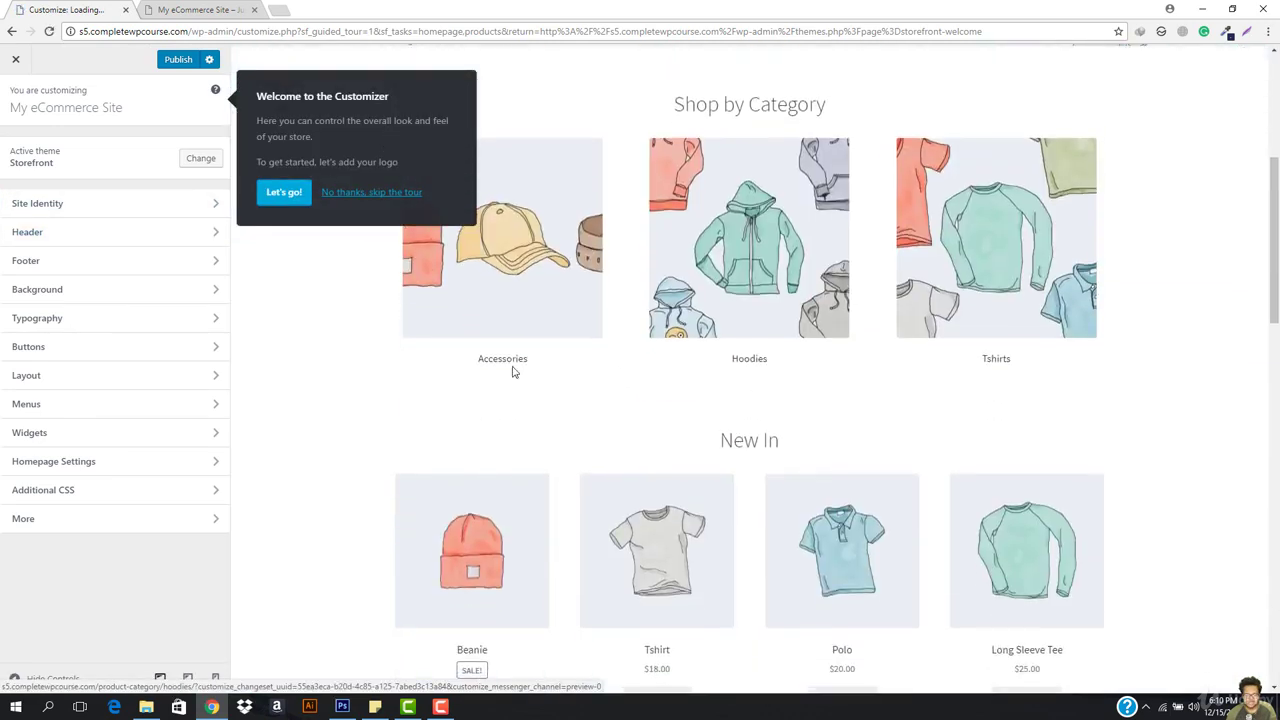
scroll(700, 318, "down", 1)
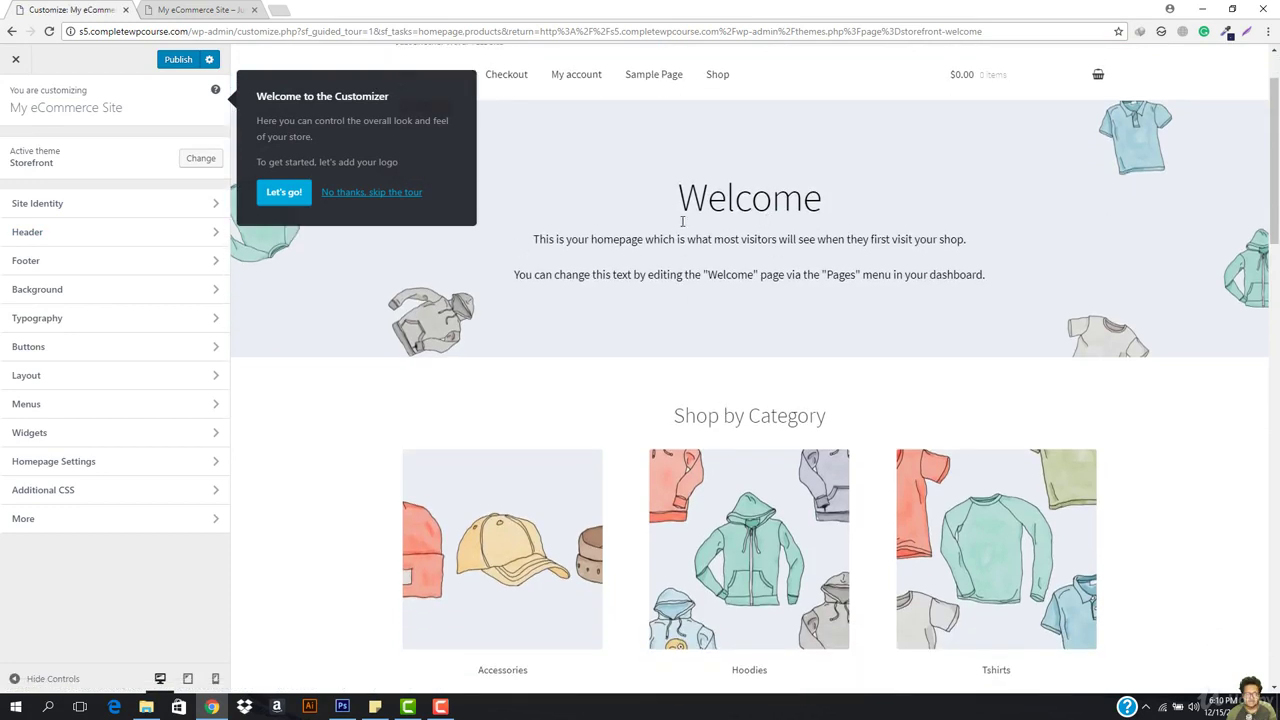
scroll(682, 222, "up", 1)
scroll(500, 486, "down", 3)
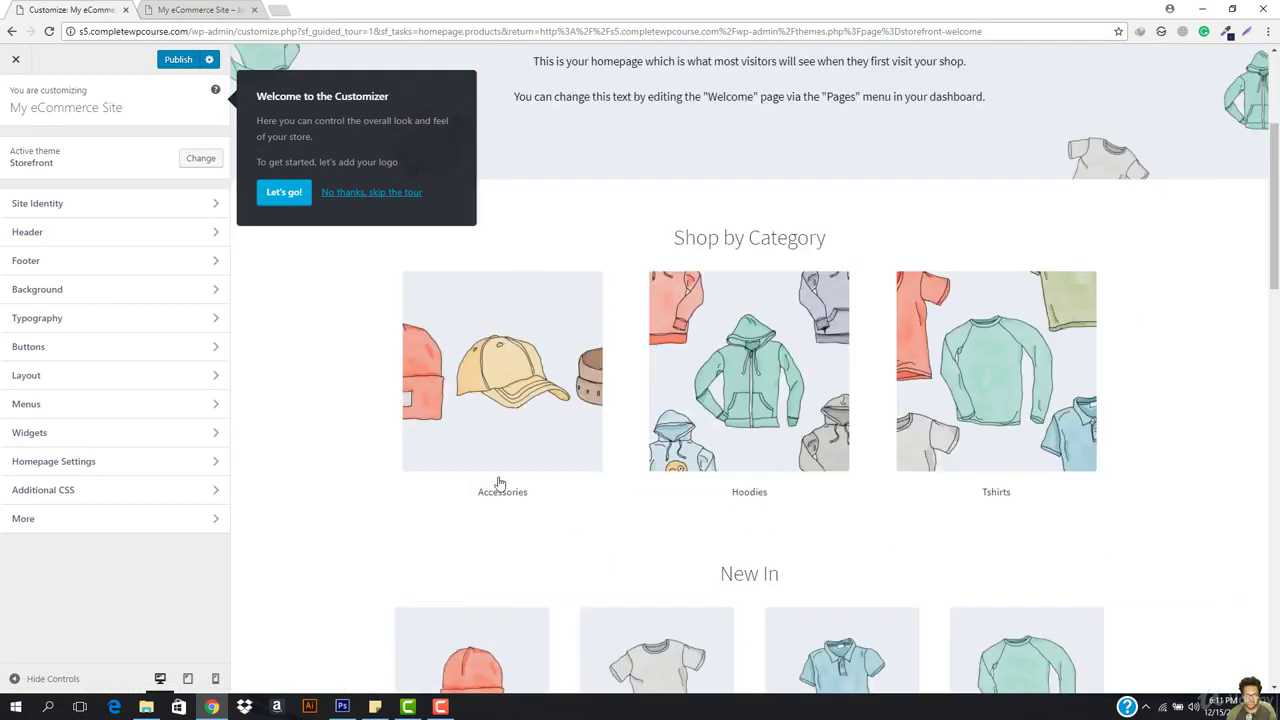
scroll(1057, 405, "down", 4)
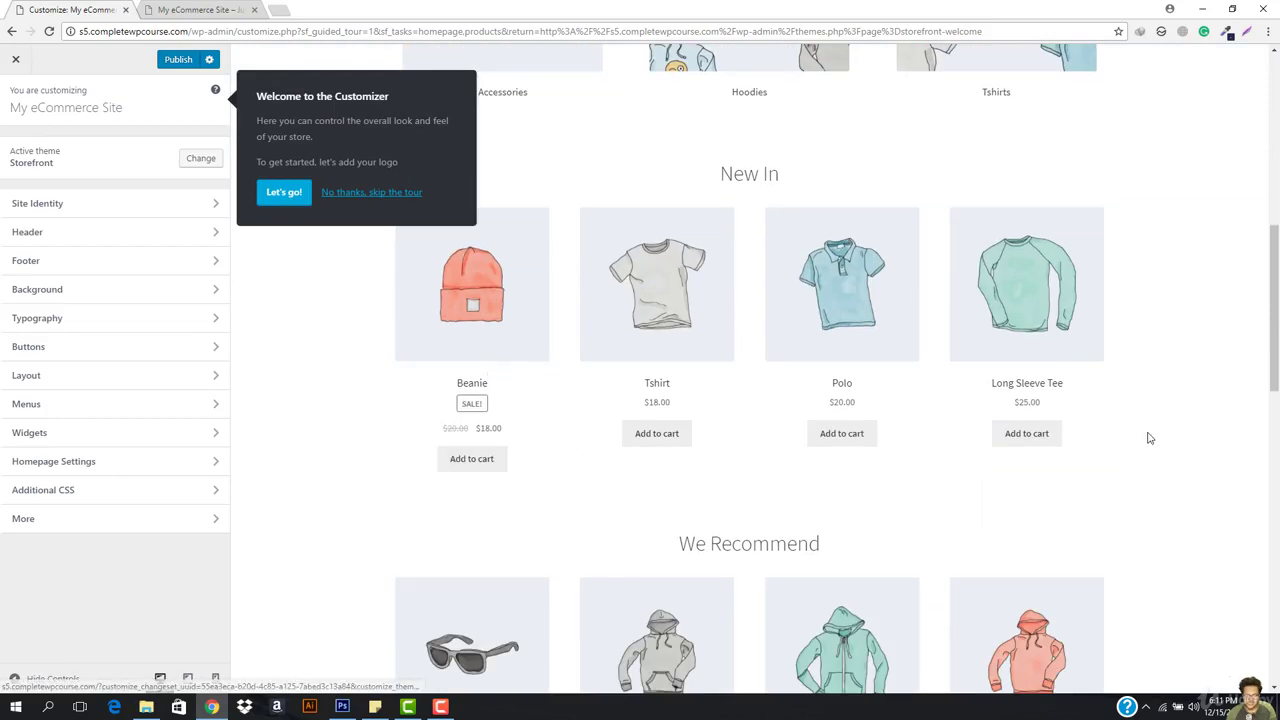
scroll(640, 486, "down", 4)
scroll(605, 527, "down", 9)
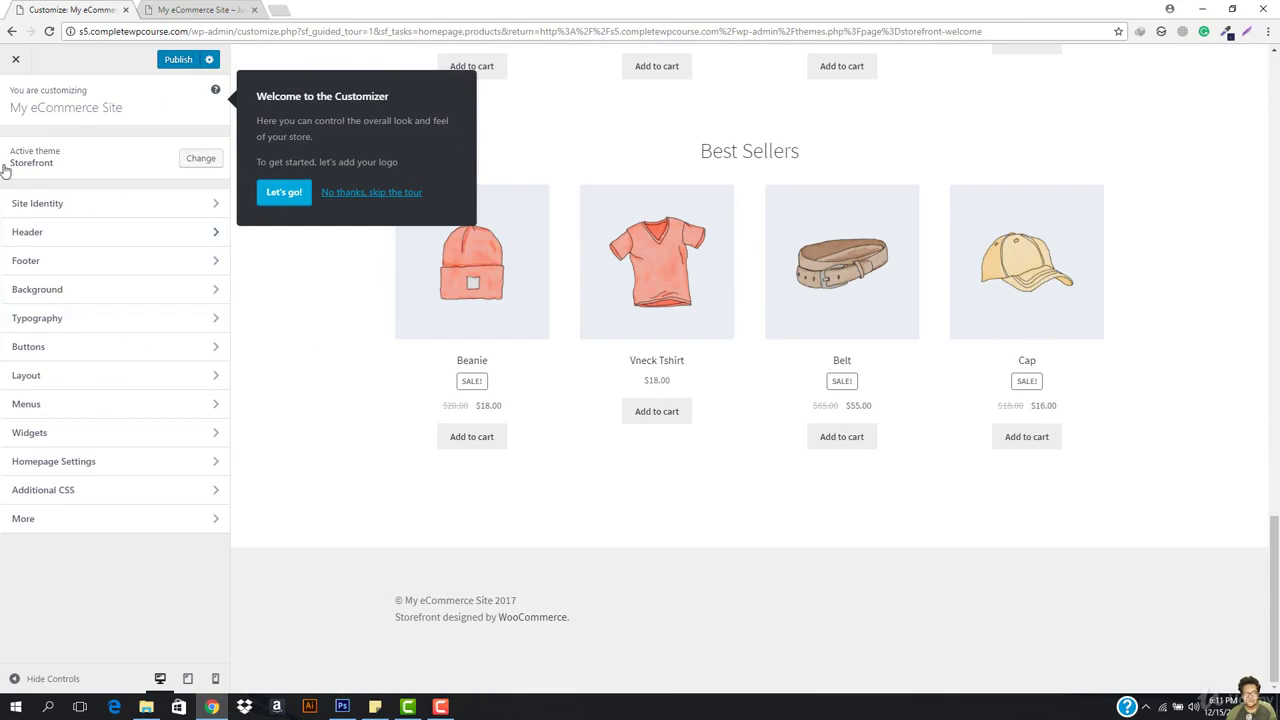
- Run the guided tour skipping logo, accent and button colour steps, then exit without saving
left_click(290, 196)
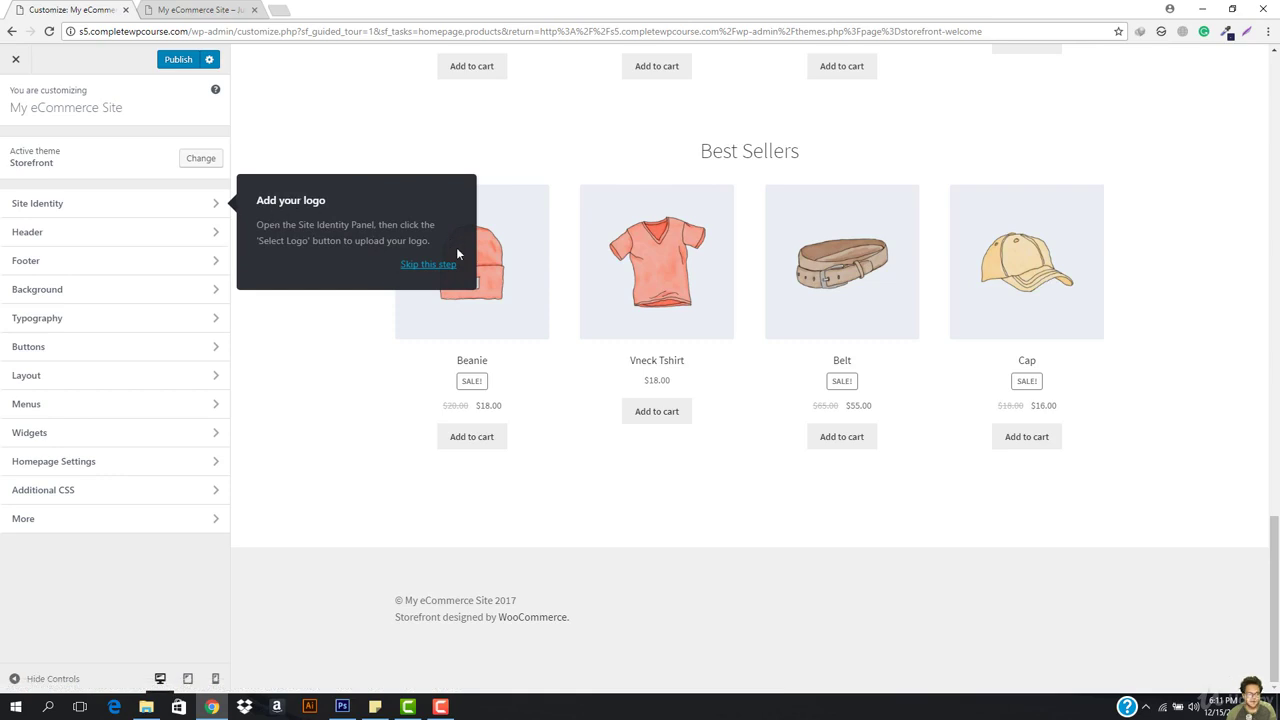
left_click(420, 264)
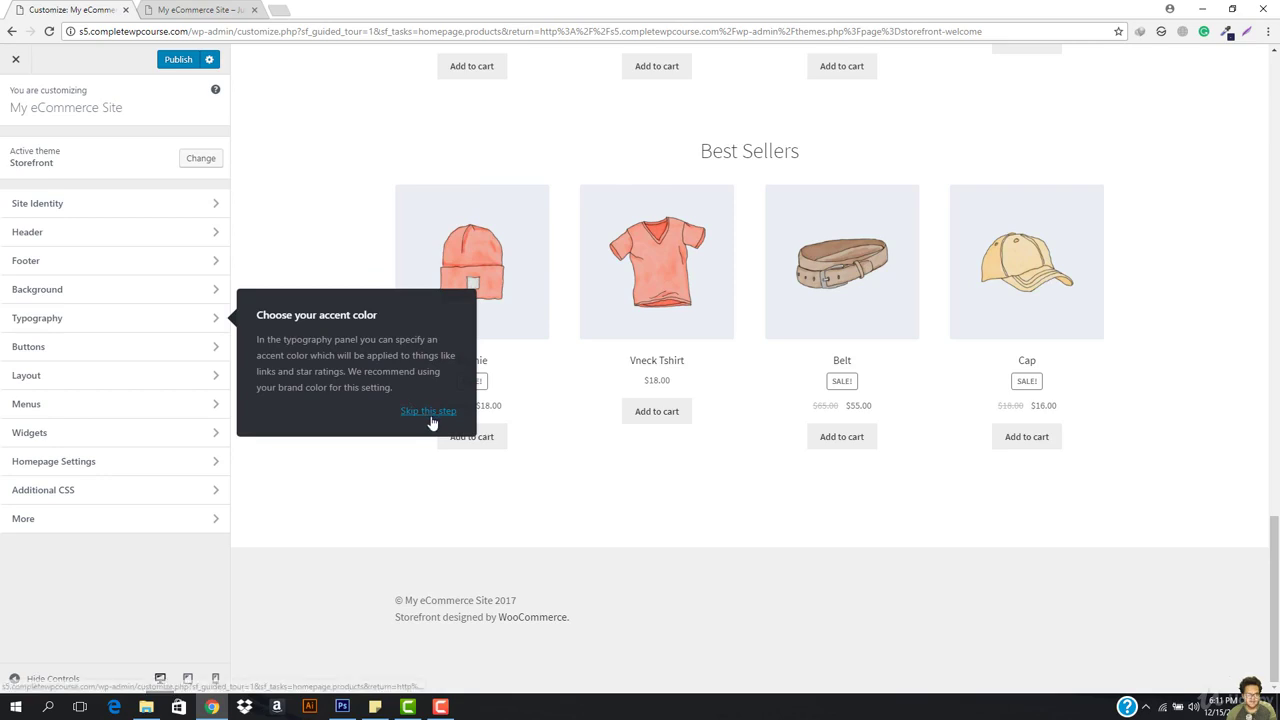
left_click(430, 420)
left_click(424, 426)
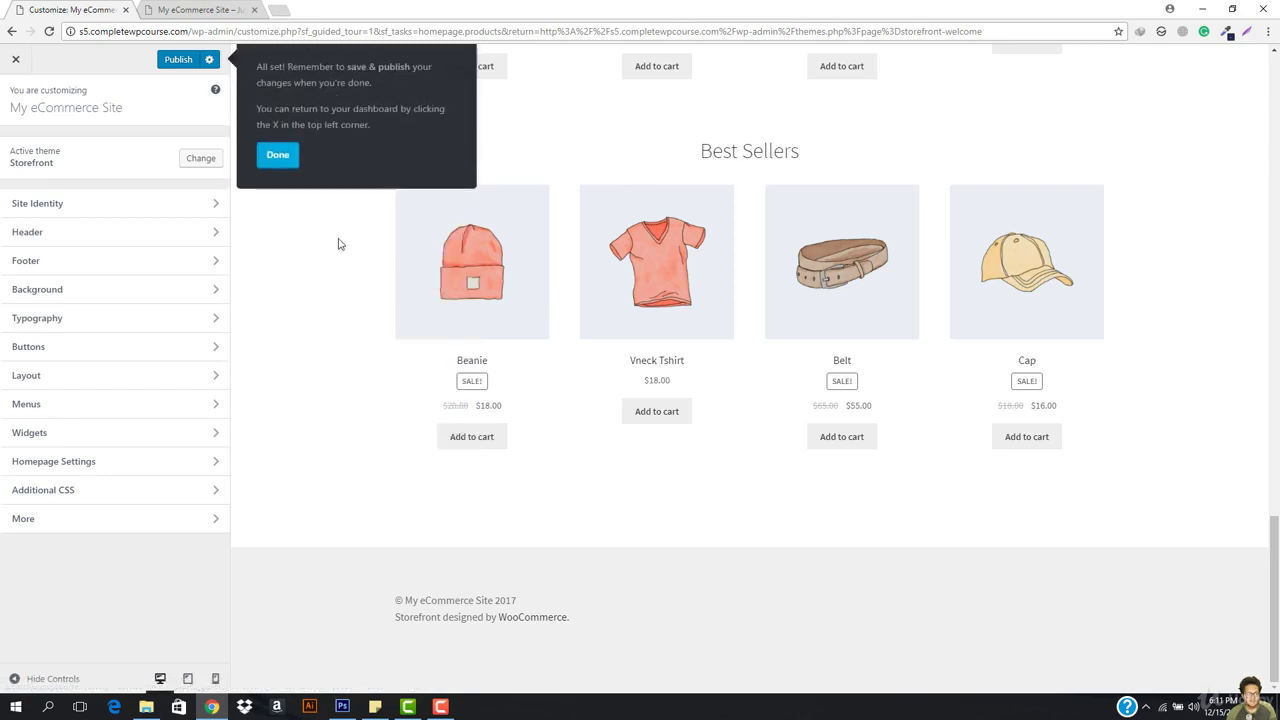
left_click(275, 160)
left_click(10, 63)
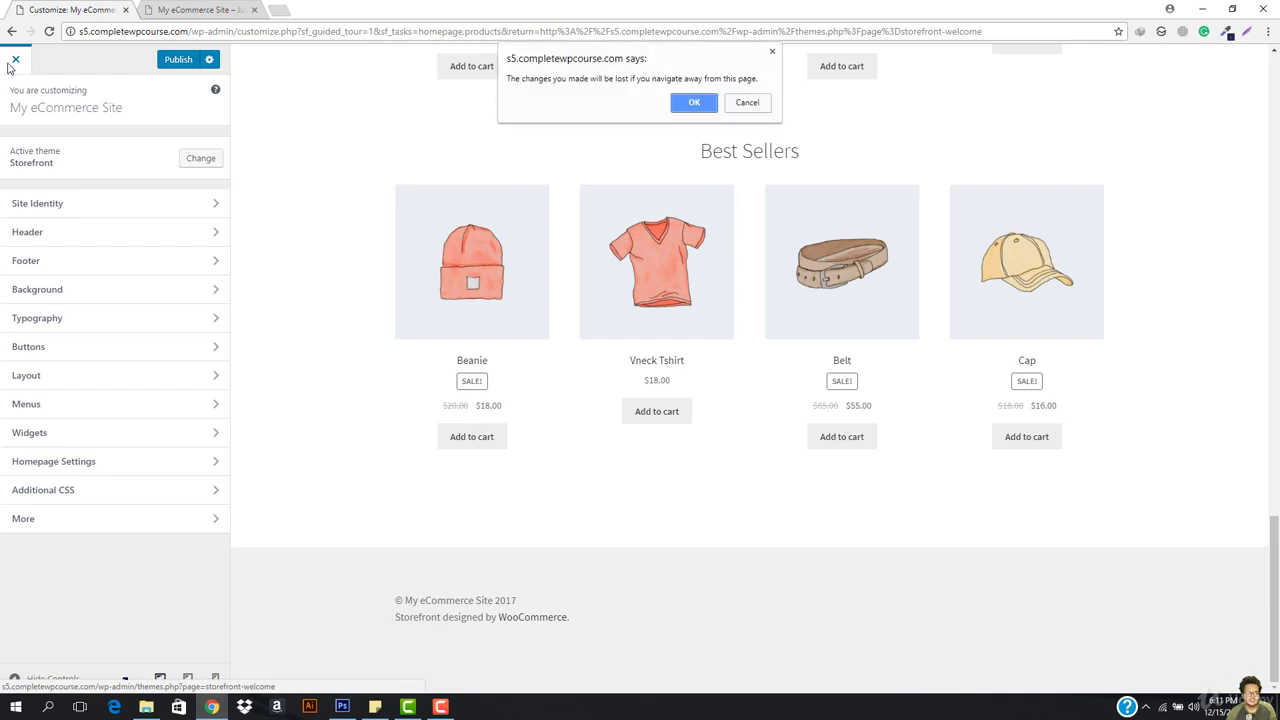
left_click(687, 103)
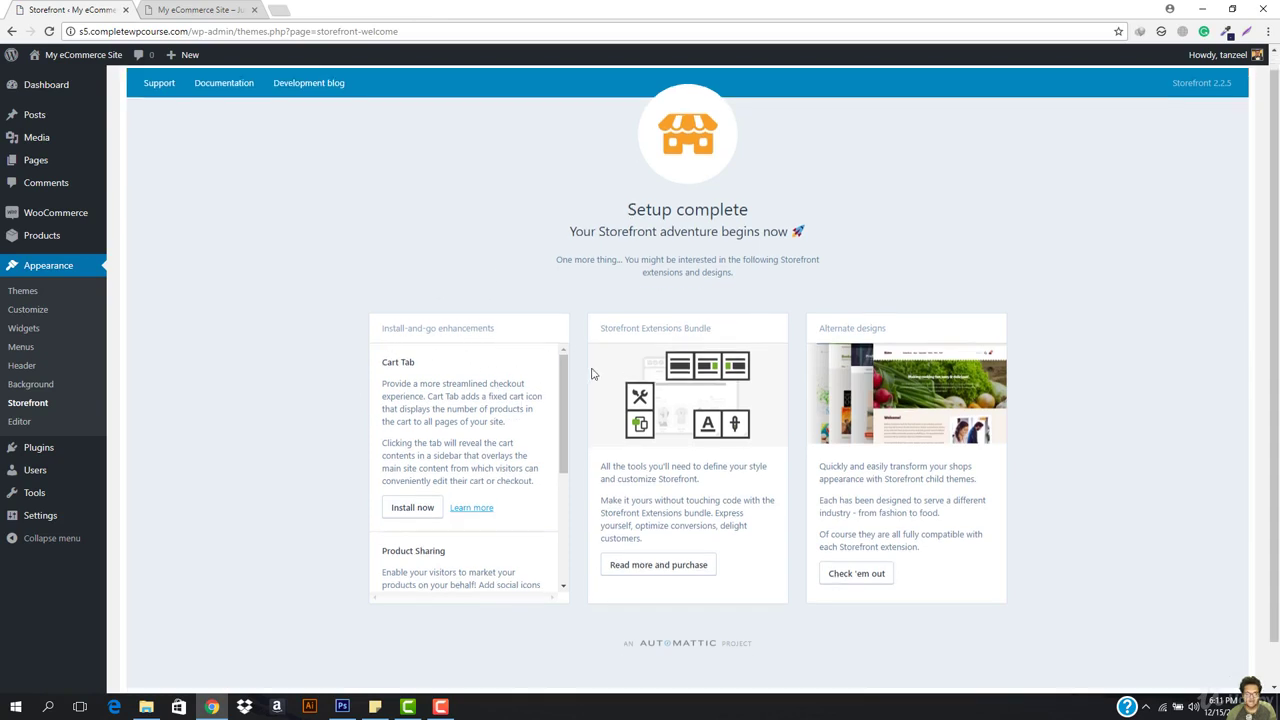
- Scroll the Setup complete page to read the Cart Tab, Product Sharing and Sticky add to cart enhancements
scroll(591, 371, "down", 2)
scroll(464, 424, "down", 3)
scroll(464, 424, "up", 2)
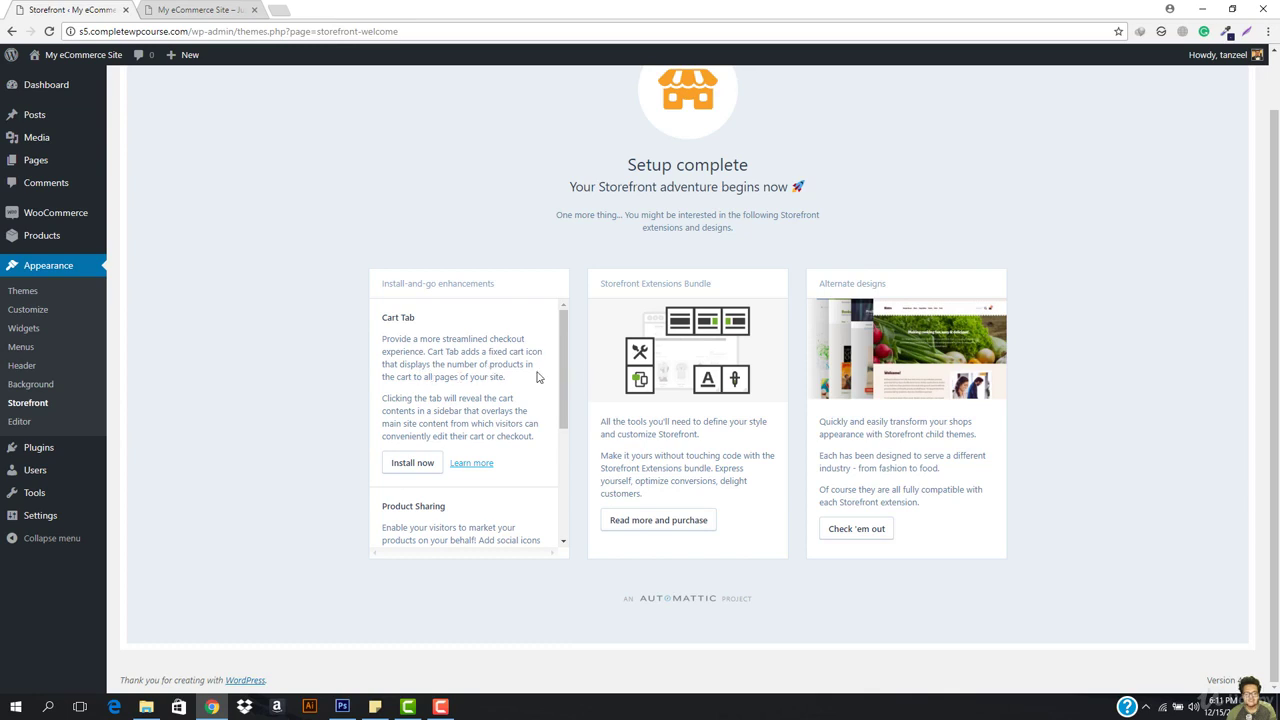
scroll(525, 385, "down", 3)
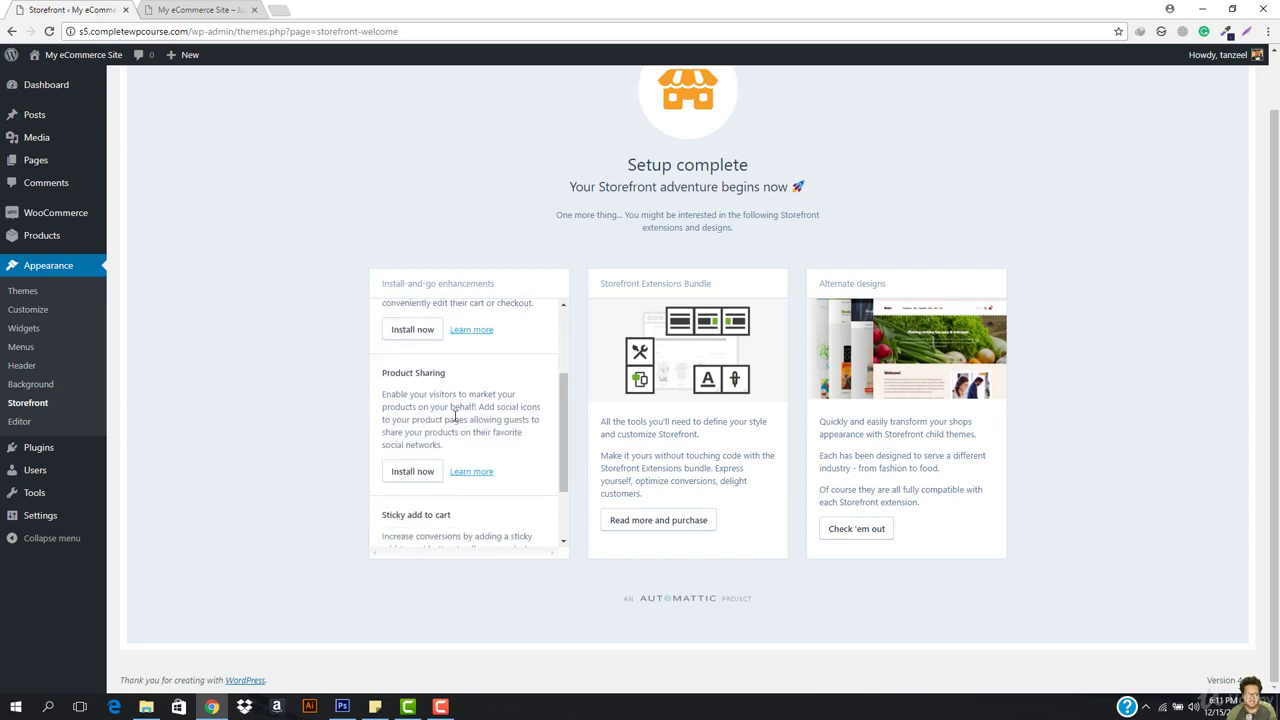
scroll(455, 418, "down", 2)
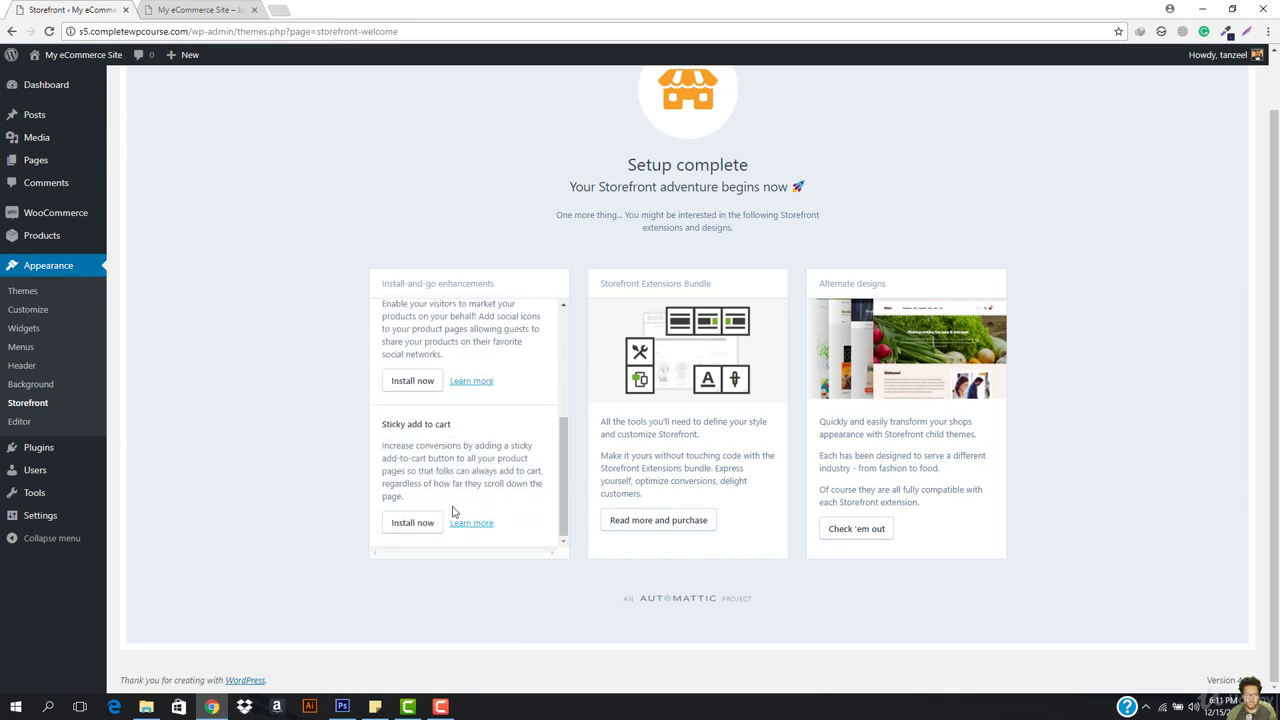
scroll(370, 467, "up", 2)
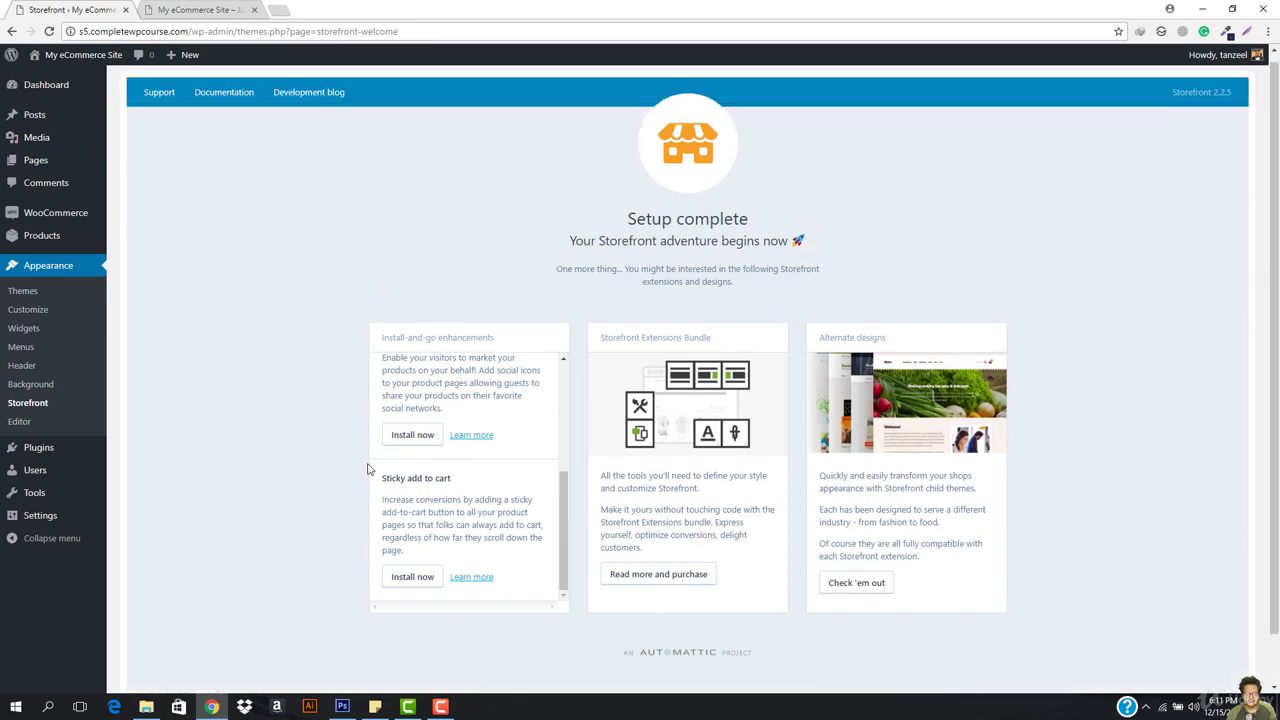
scroll(411, 470, "up", 5)
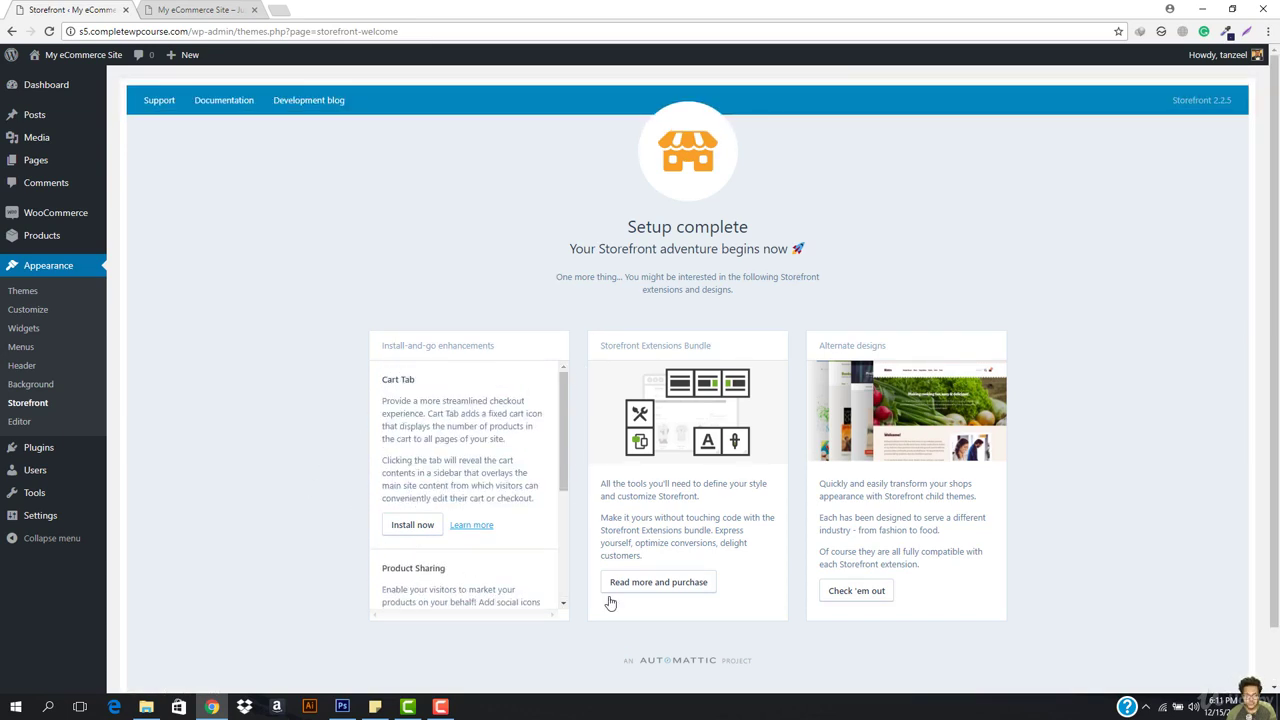
scroll(518, 388, "down", 1)
scroll(518, 400, "up", 1)
scroll(899, 455, "down", 1)
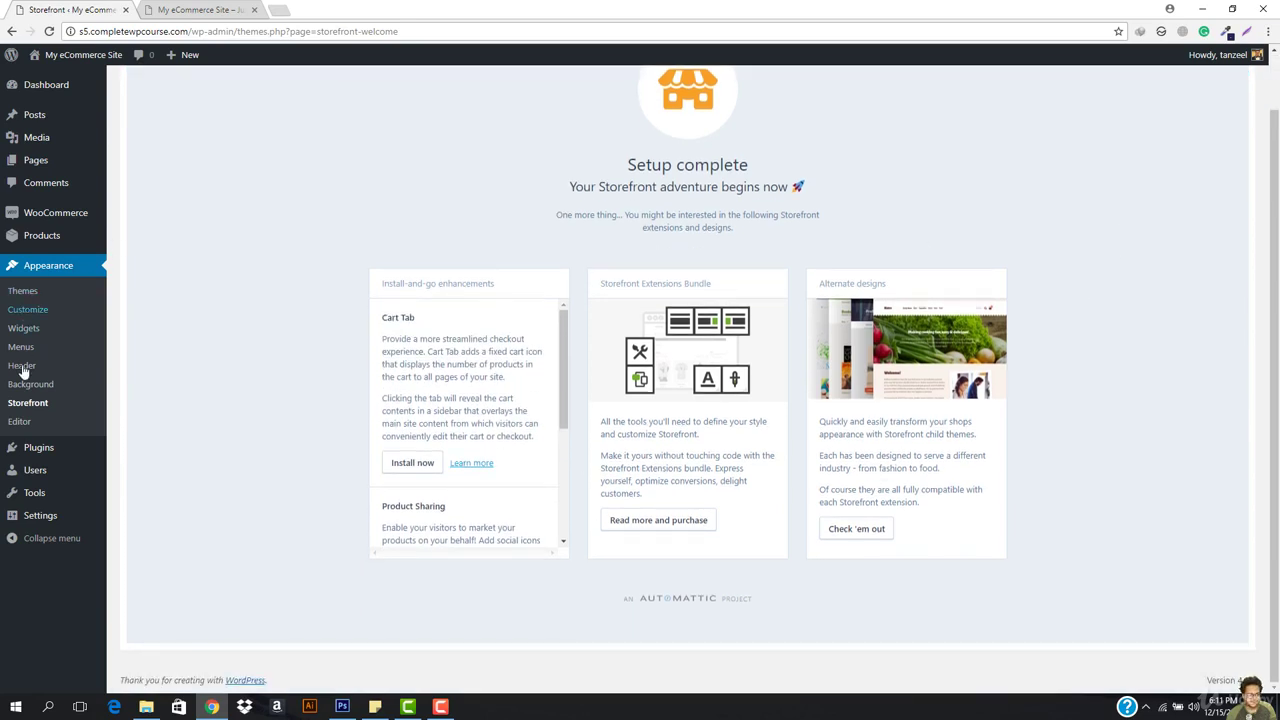
scroll(28, 400, "up", 1)
- Go to Dashboard > Home and close the extra storefront browser tab
mouse_move(48, 90)
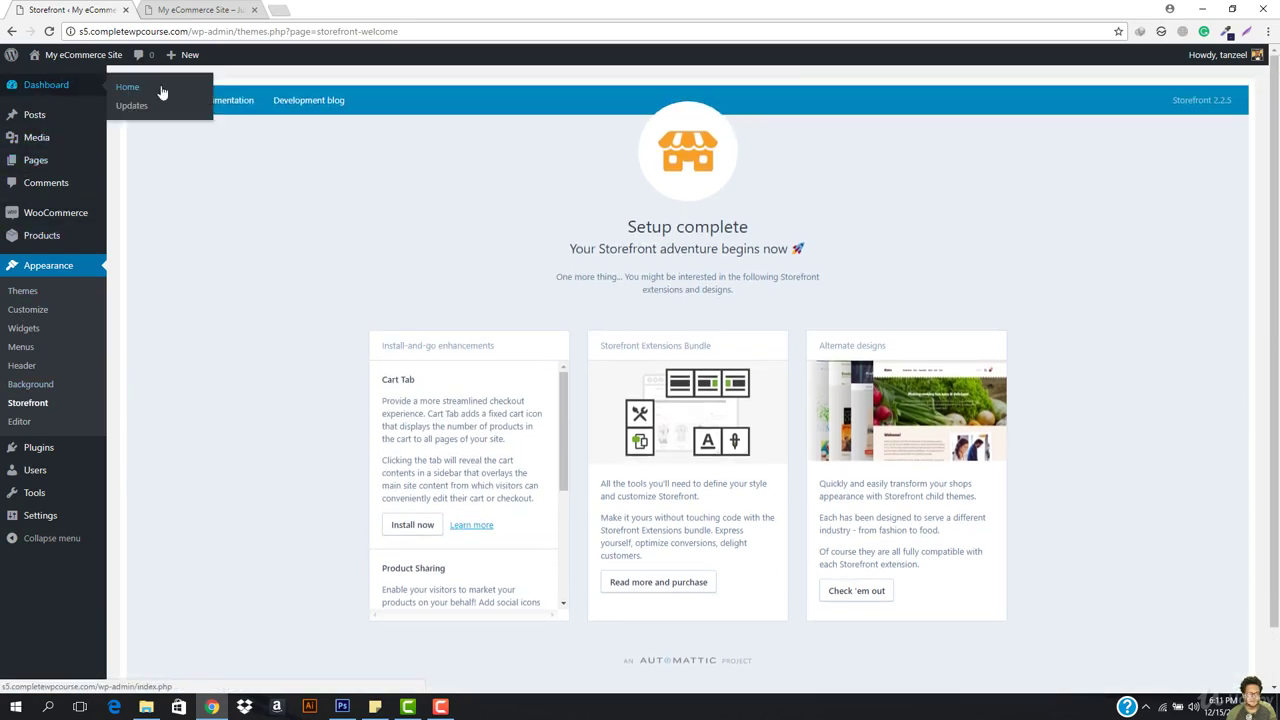
left_click(111, 92)
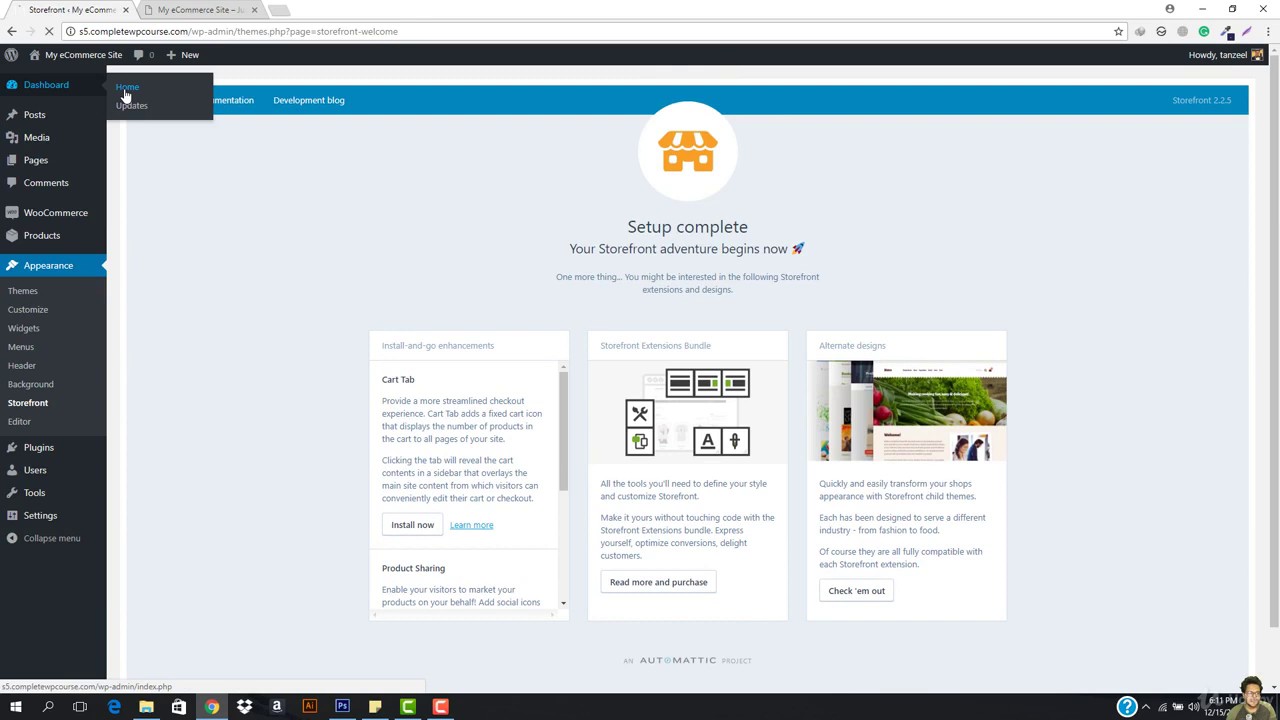
left_click(253, 10)
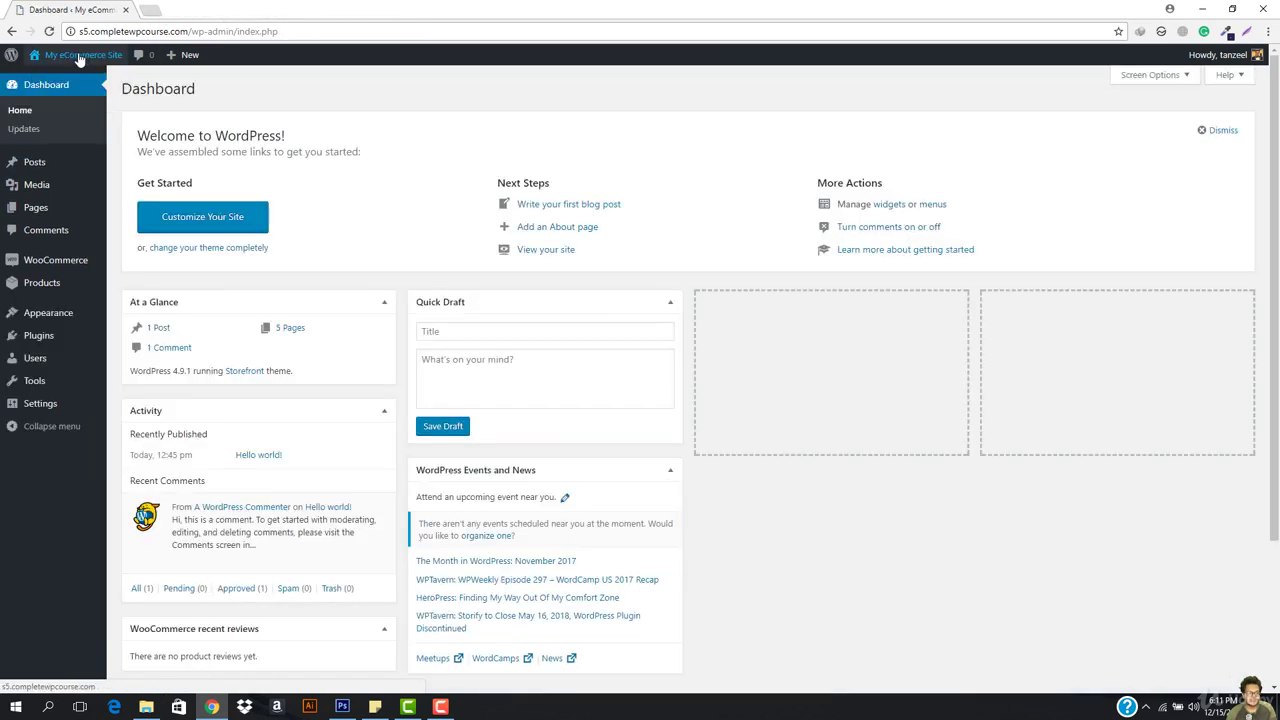